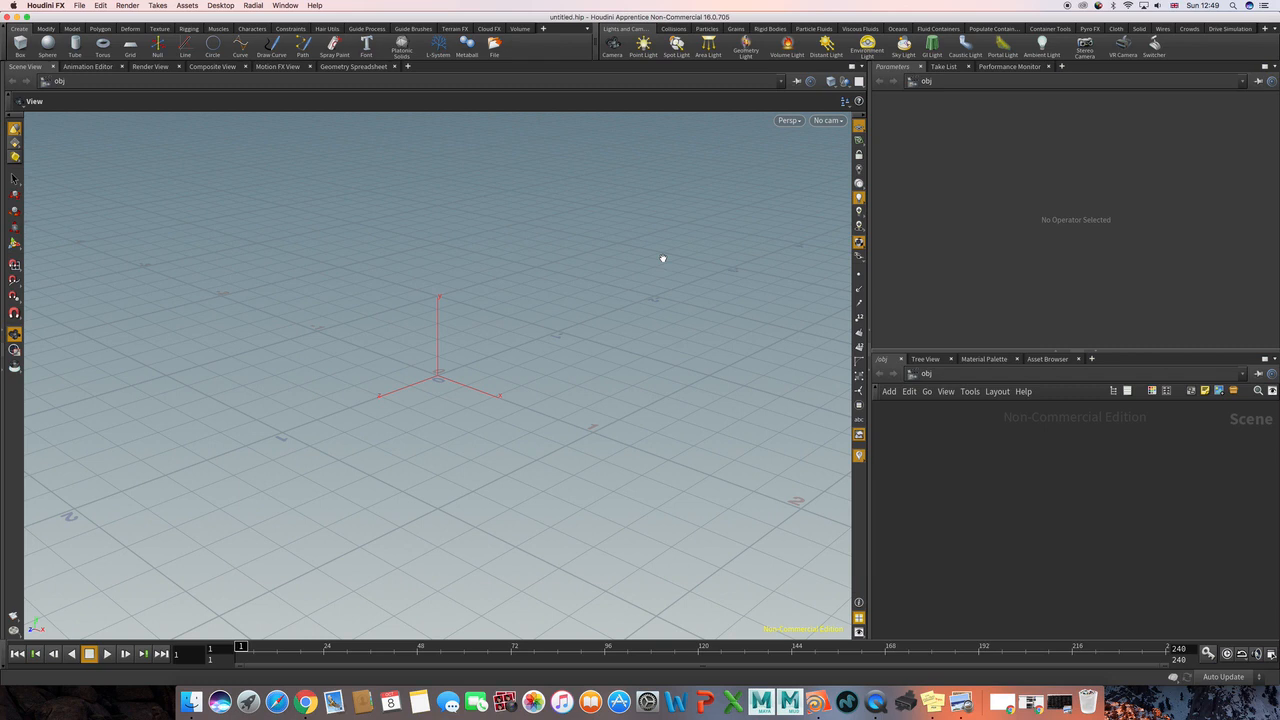
Step: Widen the parameter and network area and add a Geometry object to the scene network
drag(653, 260, 646, 251)
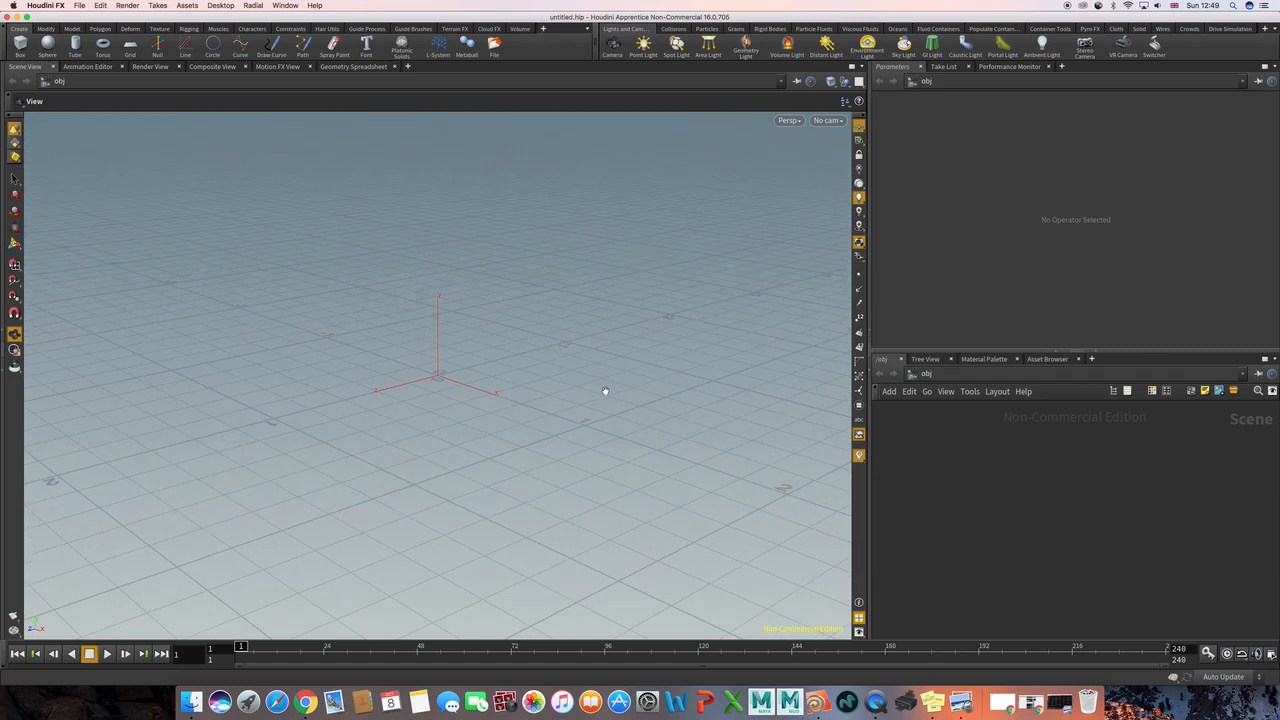
mouse_move(606, 391)
mouse_down()
mouse_move(612, 400)
mouse_move(529, 394)
mouse_move(526, 377)
mouse_move(606, 380)
mouse_move(595, 381)
mouse_up()
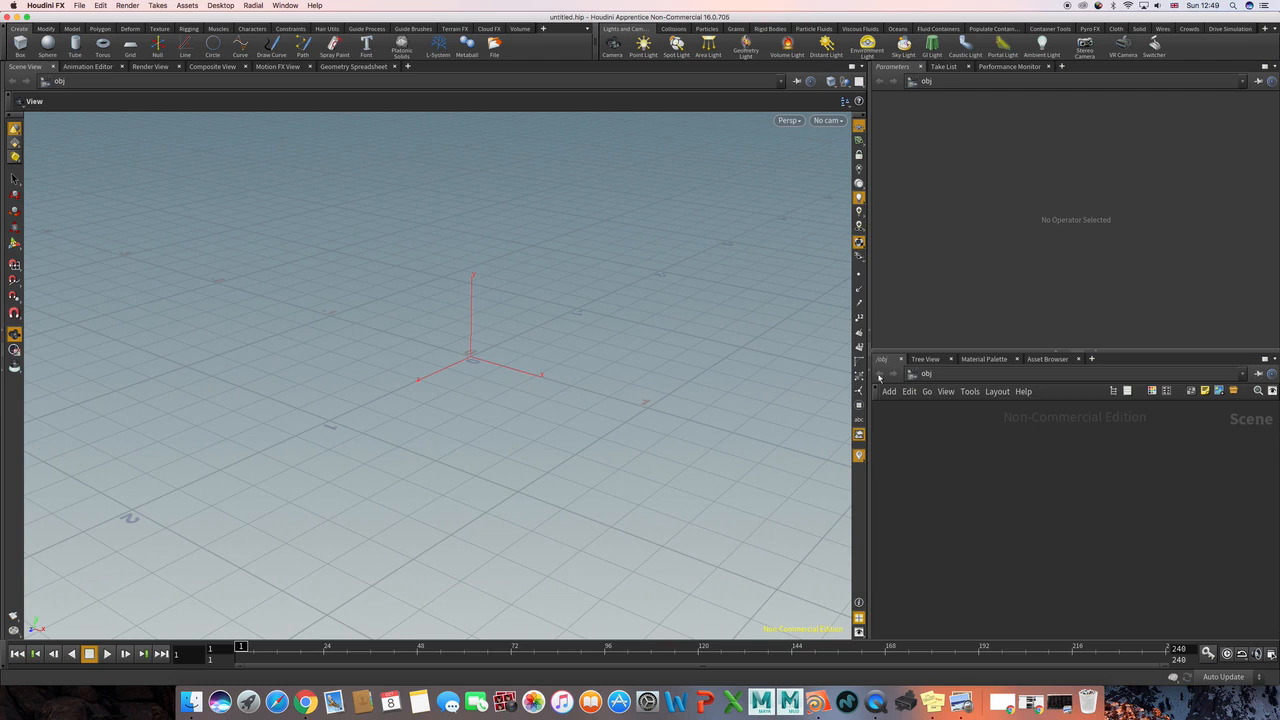
drag(871, 310, 796, 310)
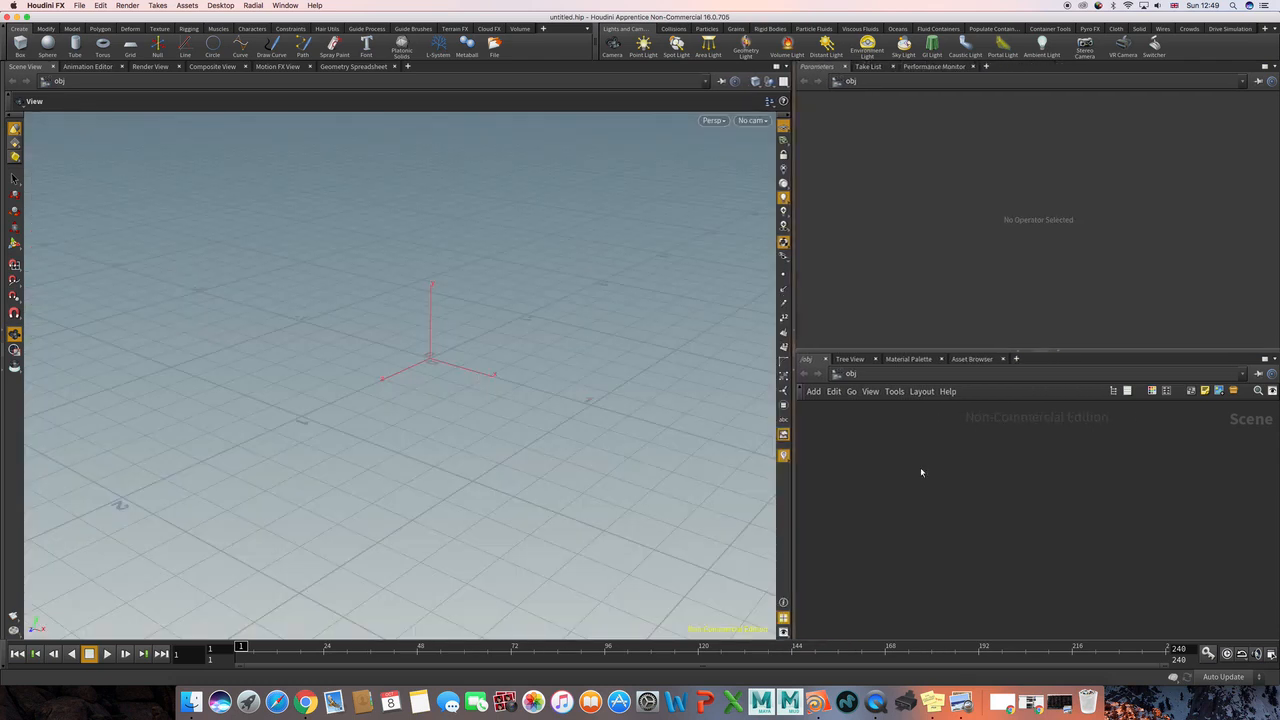
key(Tab)
text(geo)
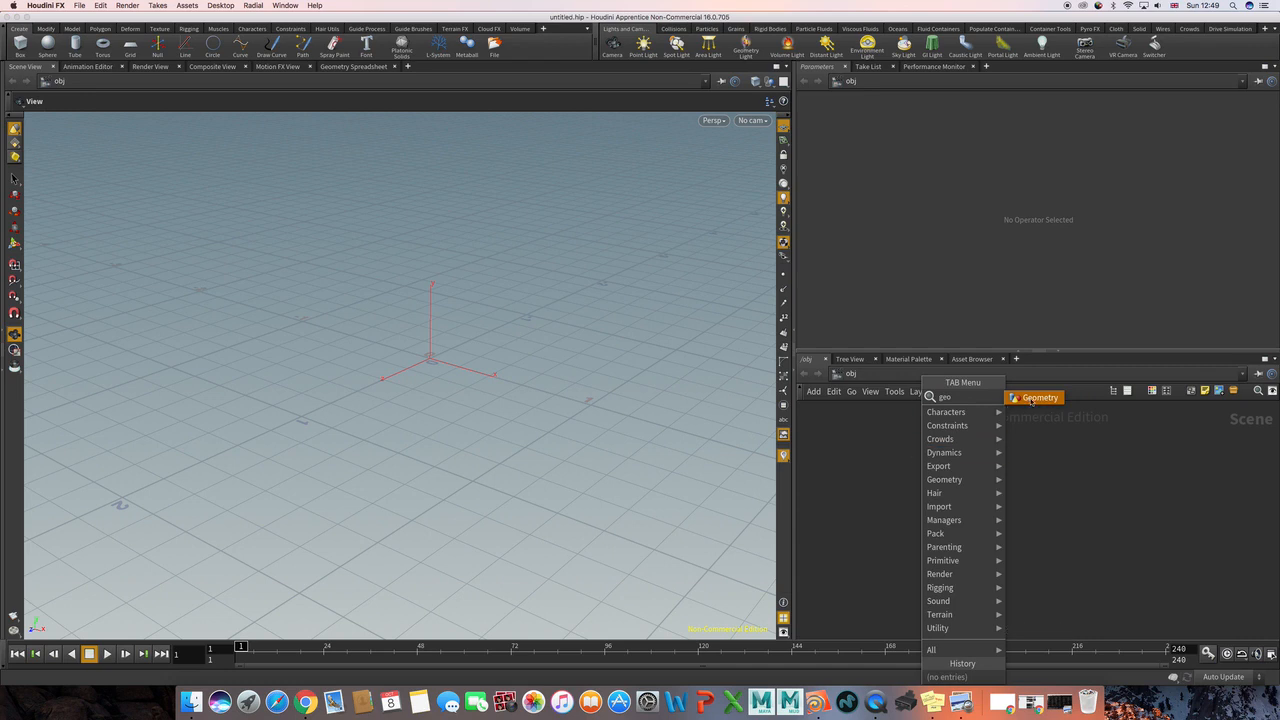
key(Return)
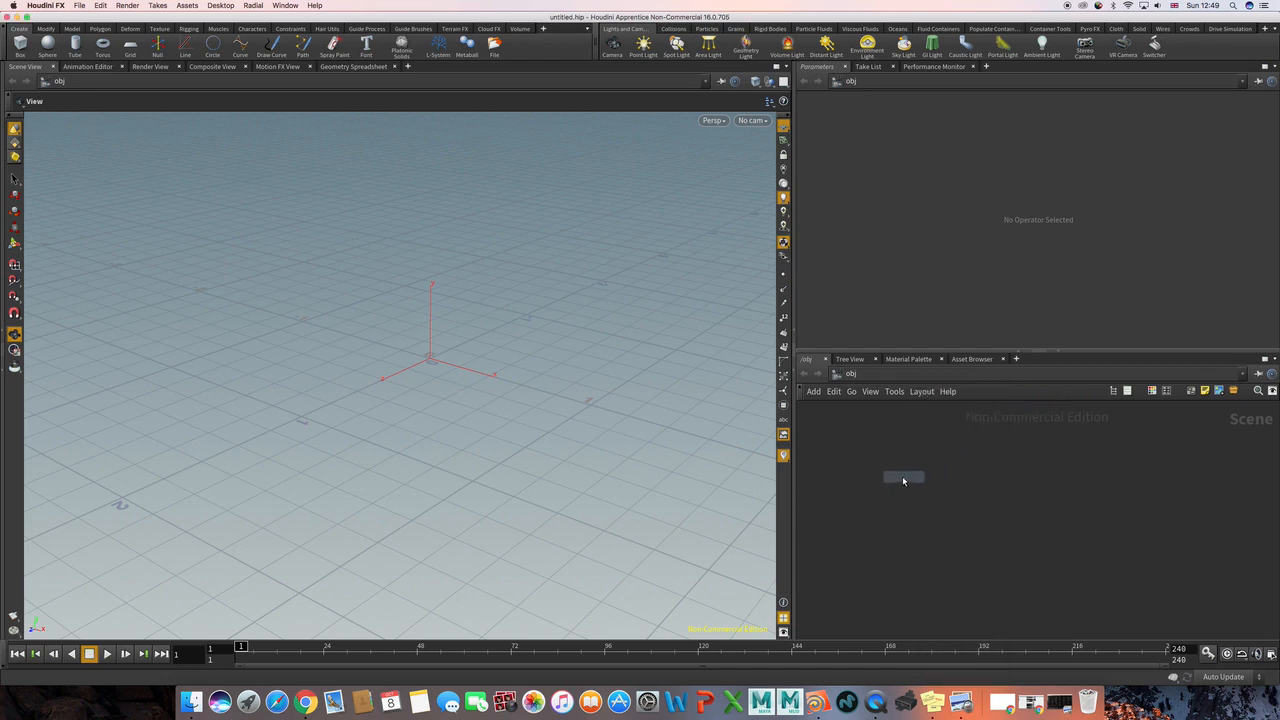
click(903, 481)
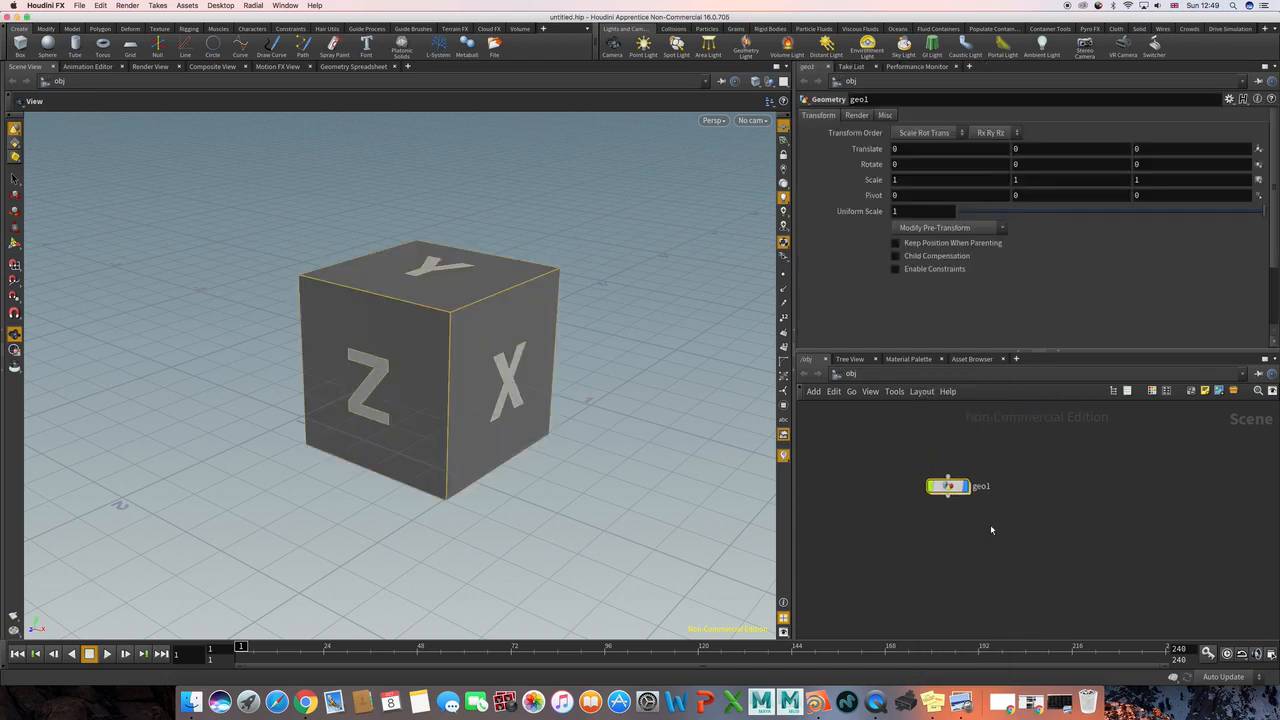
Step: Inside the Geometry object, replace the default File node with a Grid node
key(i)
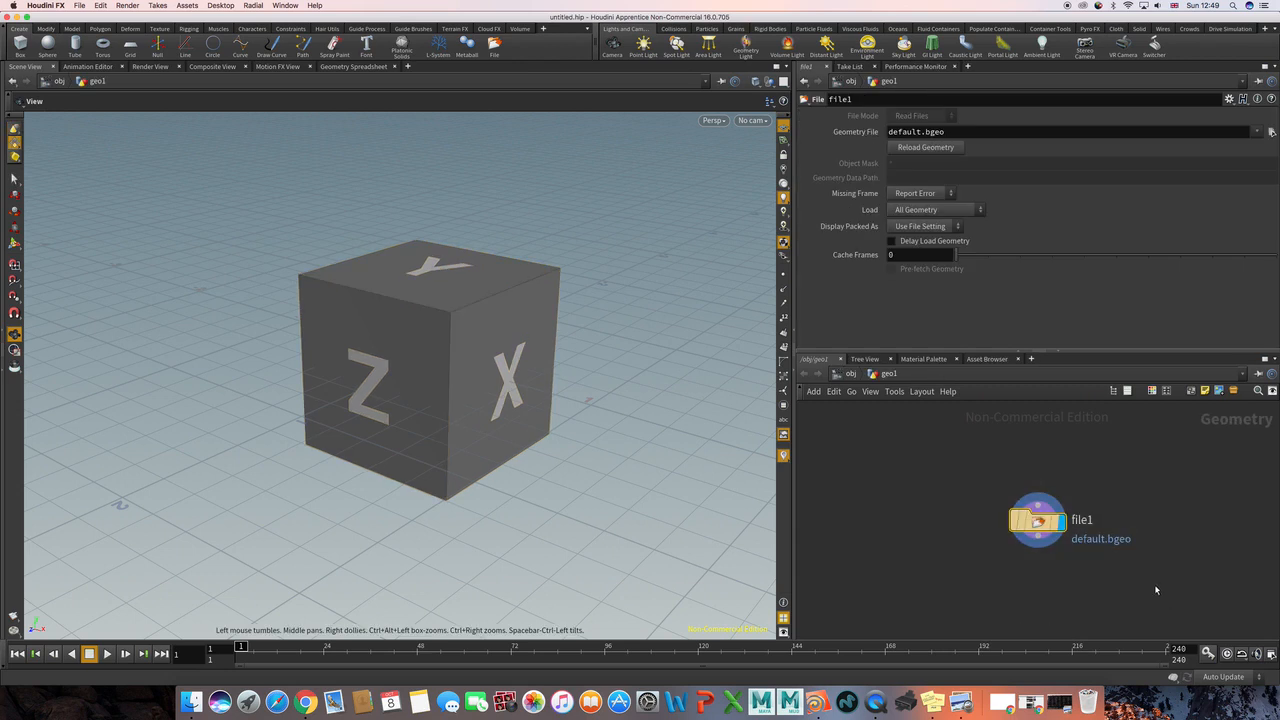
key(Delete)
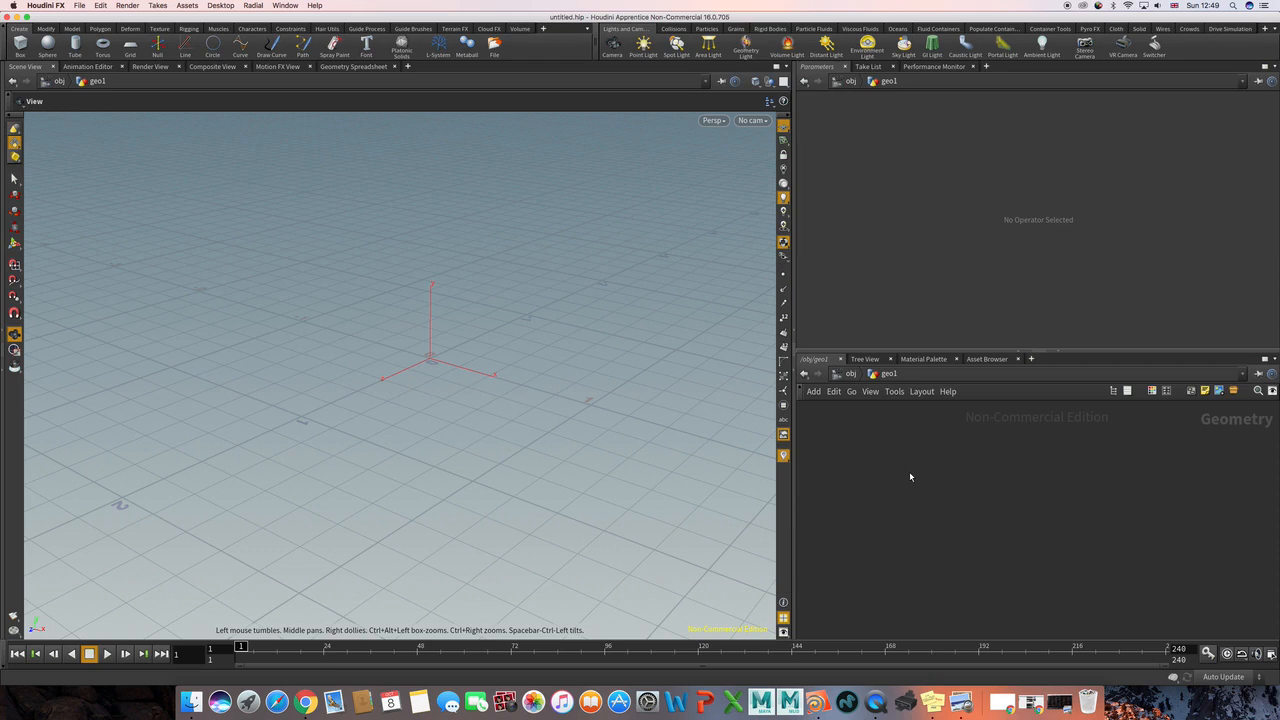
key(Tab)
text(grid)
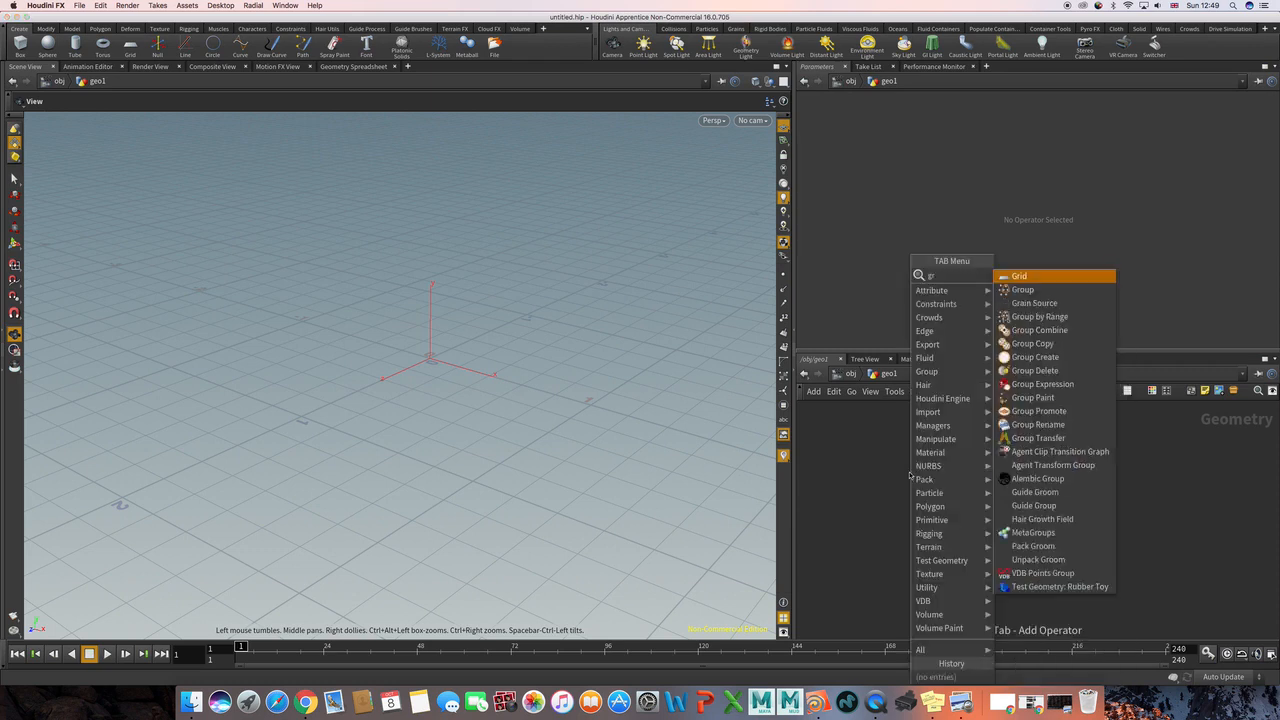
key(Return)
click(909, 476)
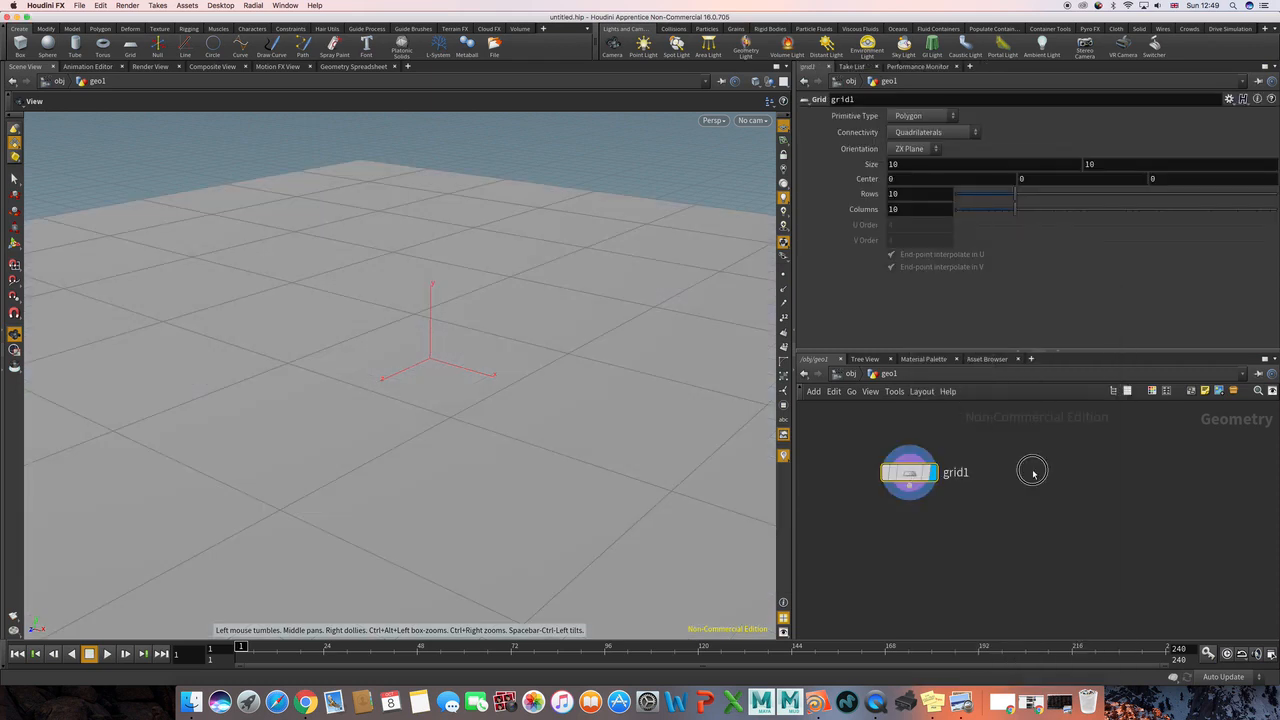
Step: Add a Sphere node beside the grid node in the geometry network
key(Tab)
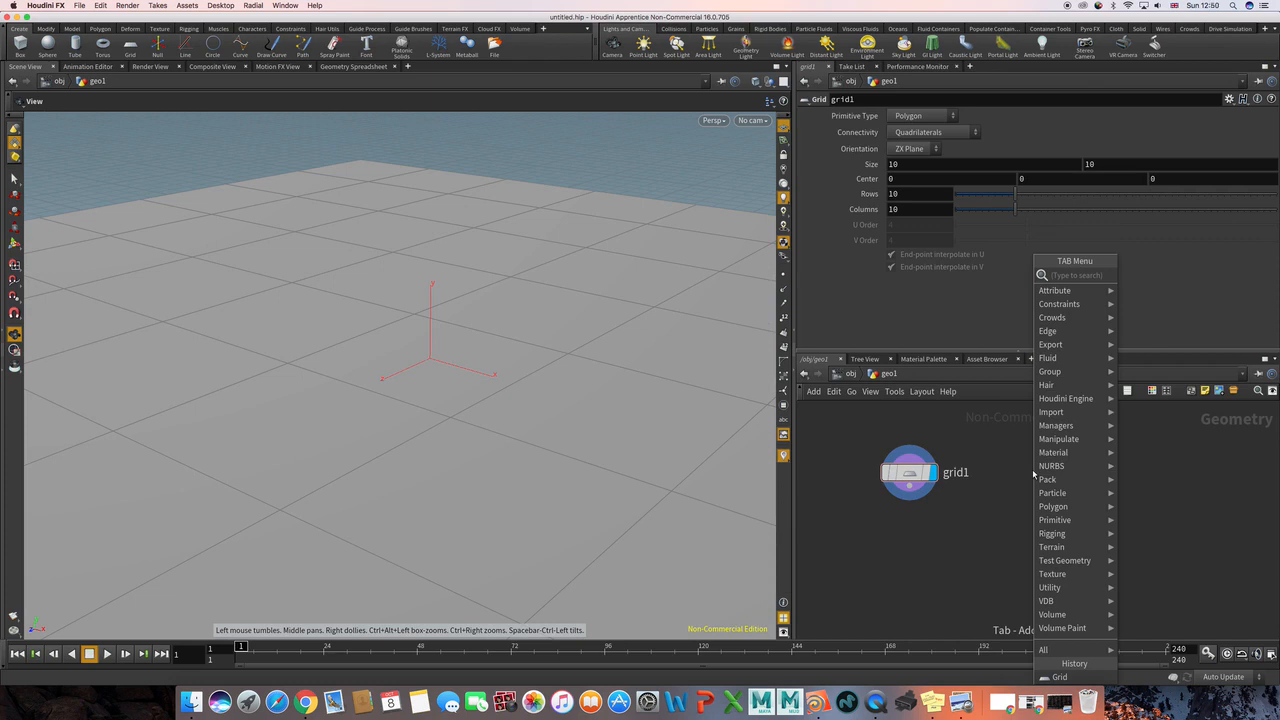
text(spher)
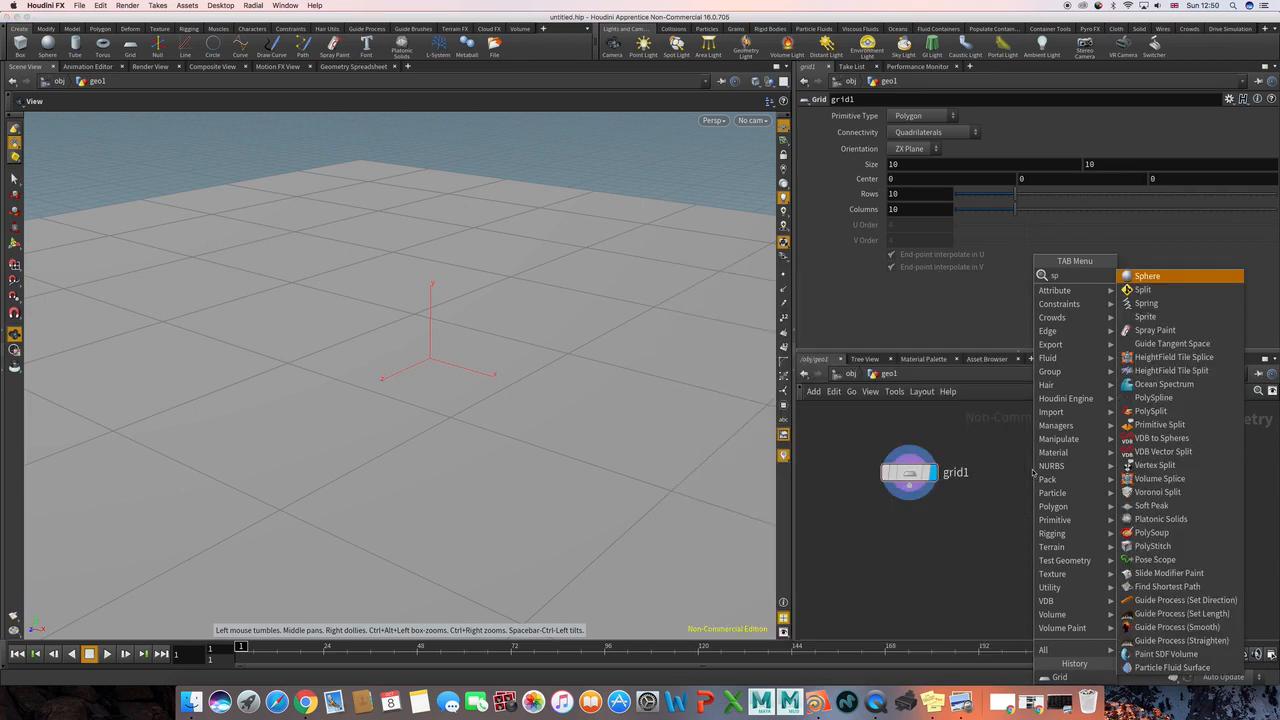
key(Return)
click(1033, 473)
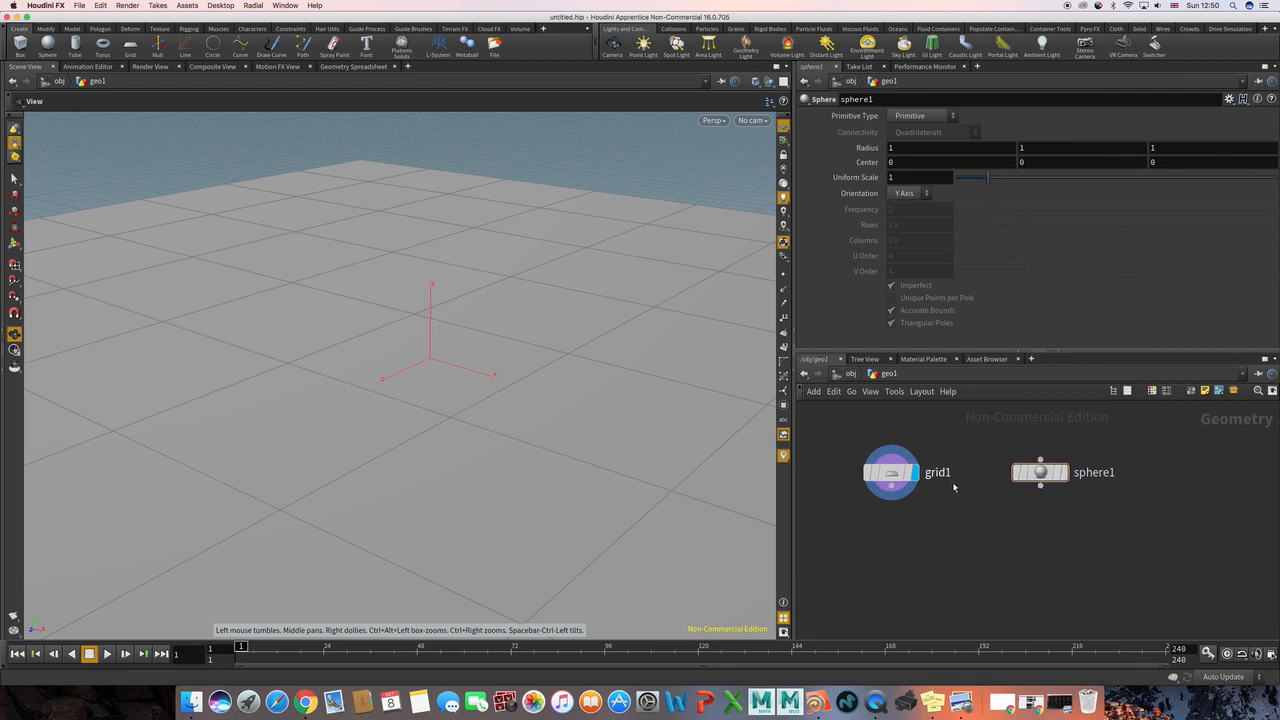
Step: Set the grid's size to 20 by 20
right_drag(613, 412, 405, 405)
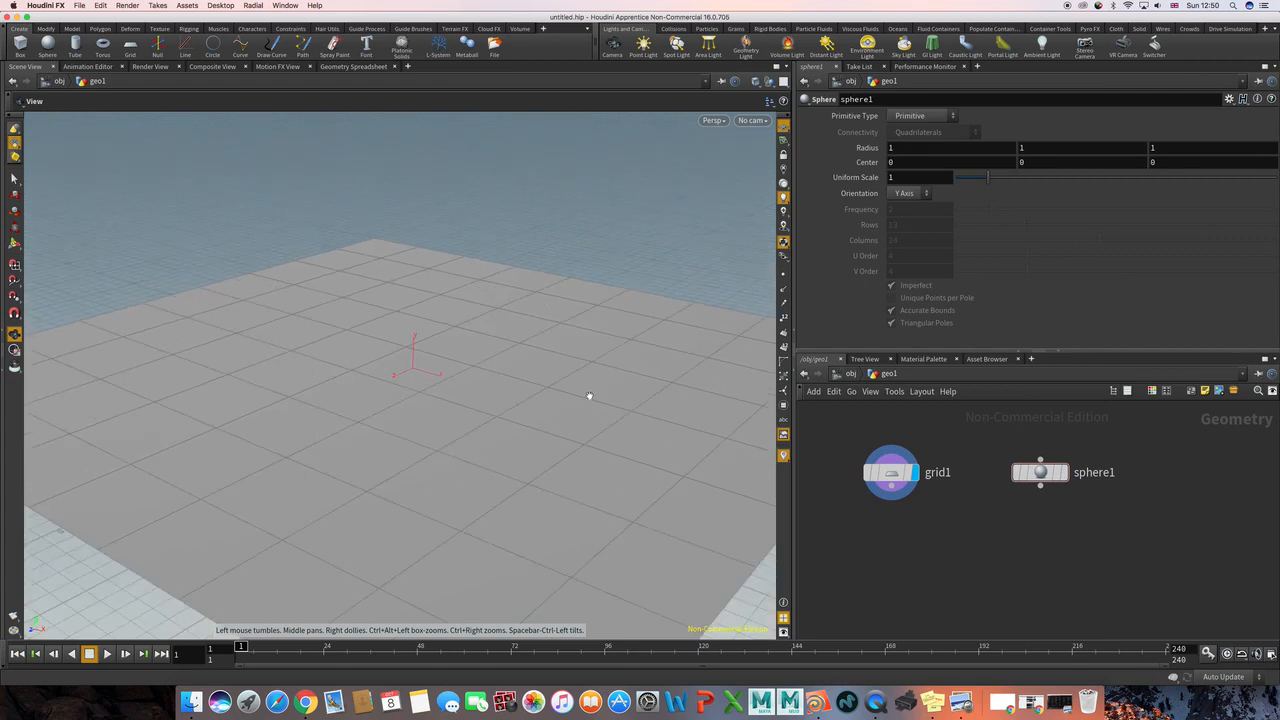
right_drag(589, 395, 463, 398)
mouse_move(501, 410)
mouse_down()
mouse_move(494, 427)
mouse_move(494, 416)
mouse_up()
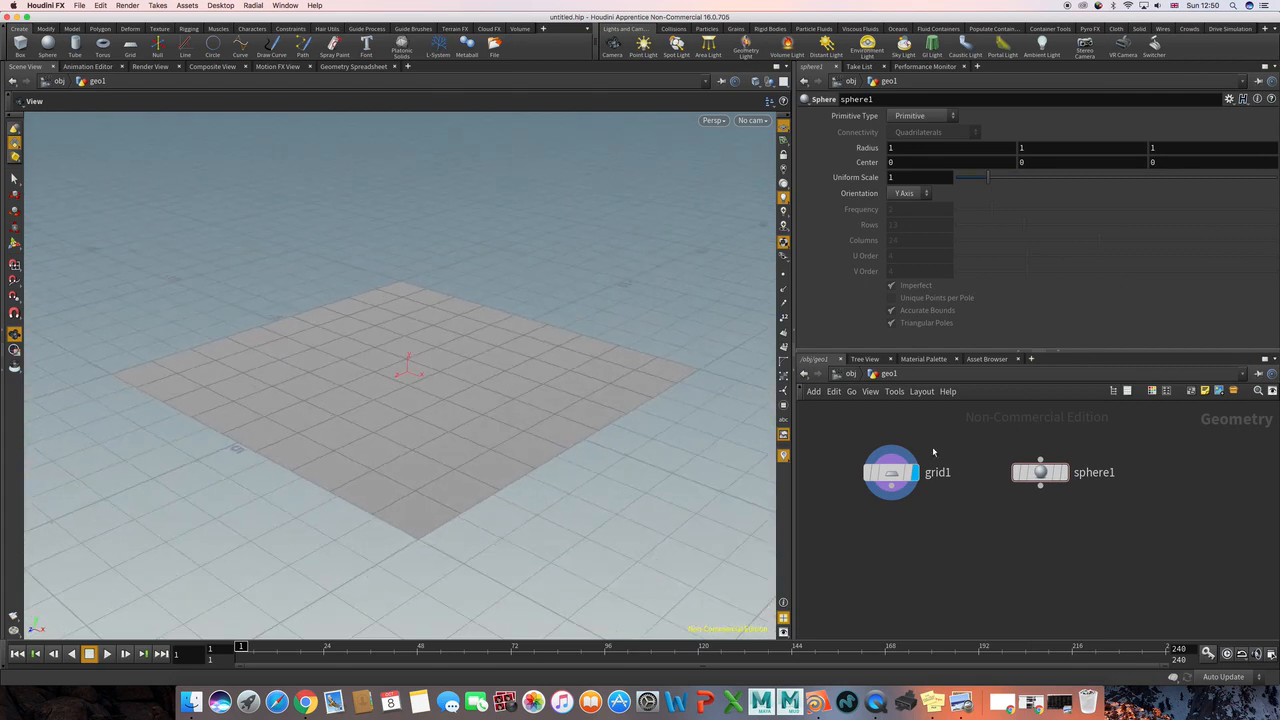
middle_drag(393, 347, 435, 306)
drag(435, 306, 429, 323)
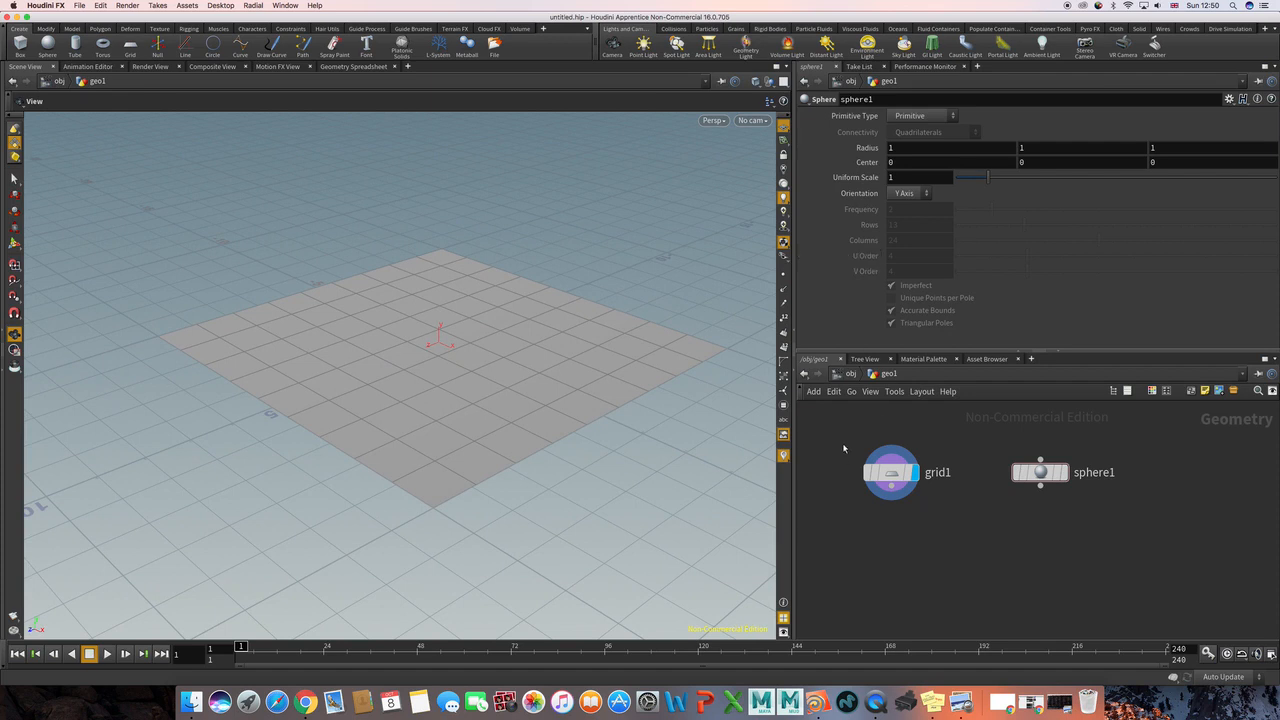
click(889, 472)
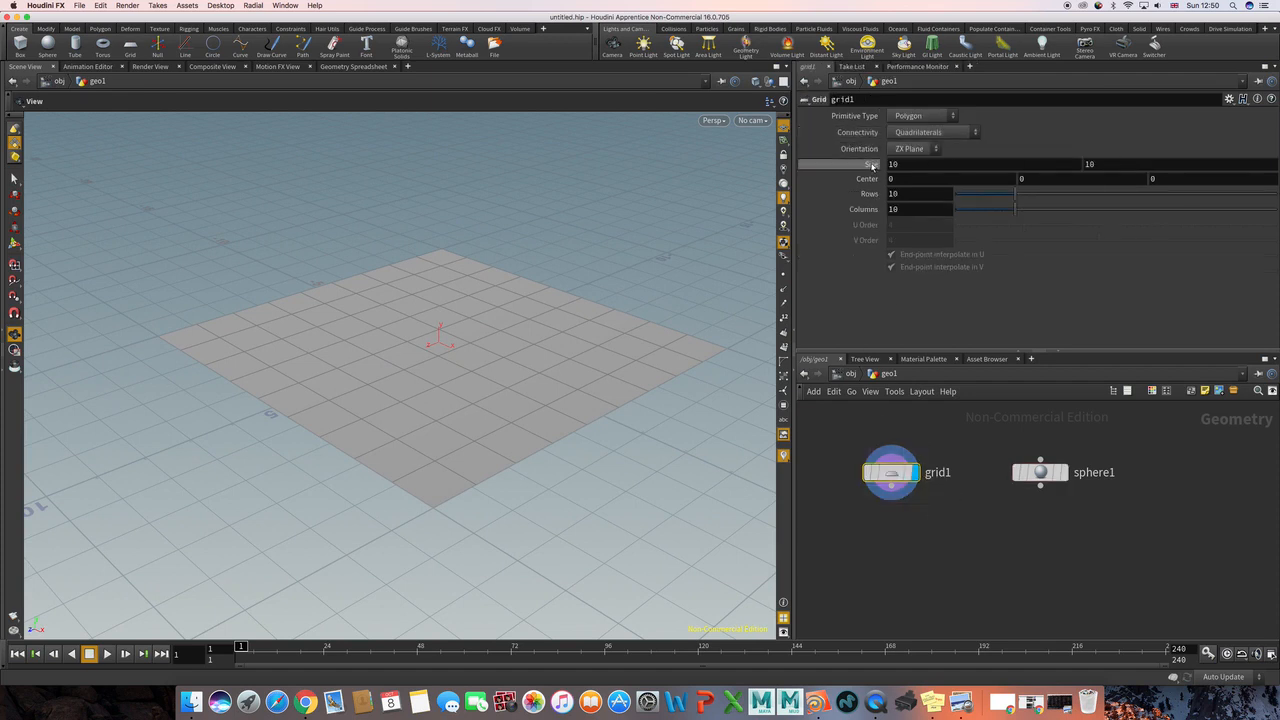
middle_drag(871, 164, 867, 147)
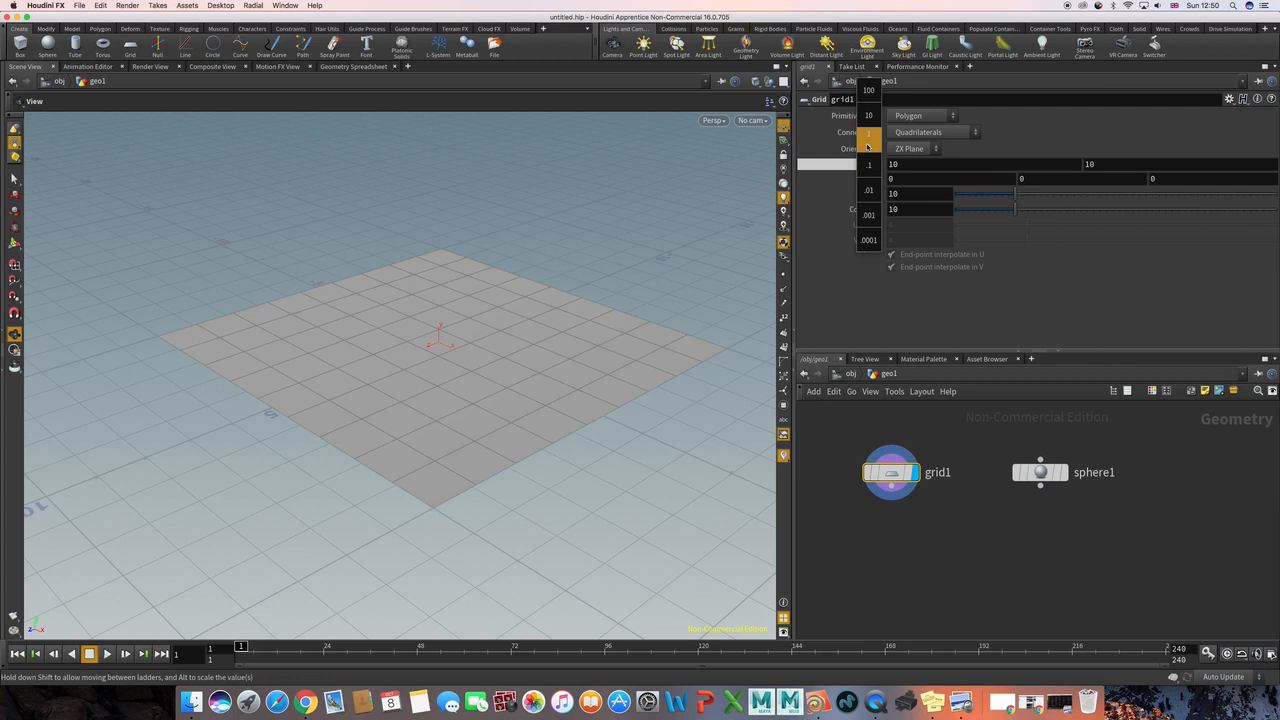
middle_drag(867, 147, 926, 146)
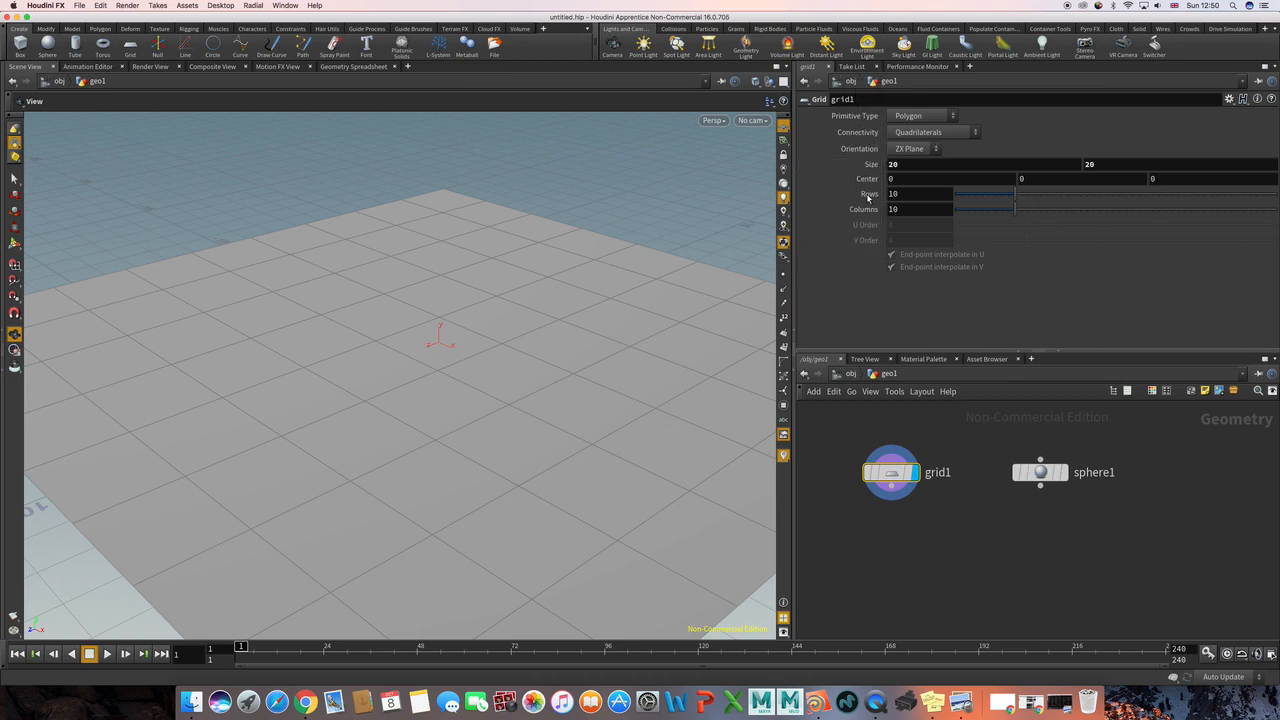
Step: Link the grid's Columns to its Rows with a relative reference and set Rows to 100
right_click(868, 196)
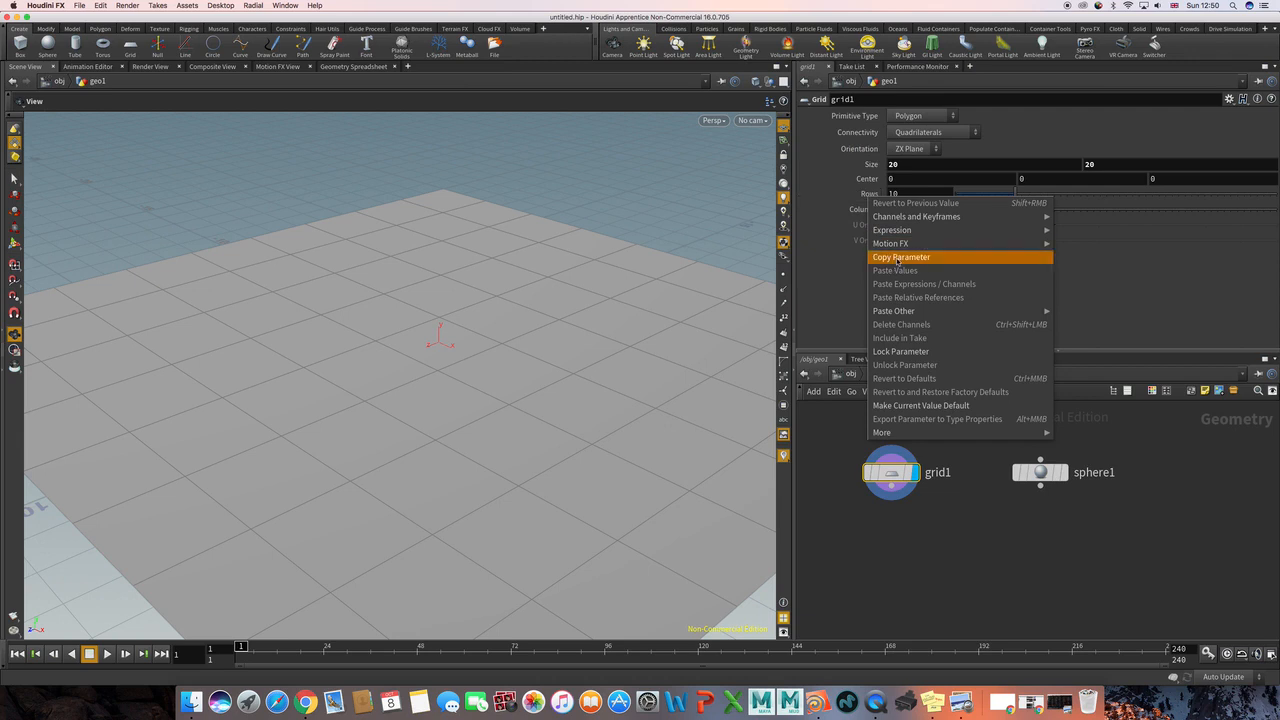
click(898, 257)
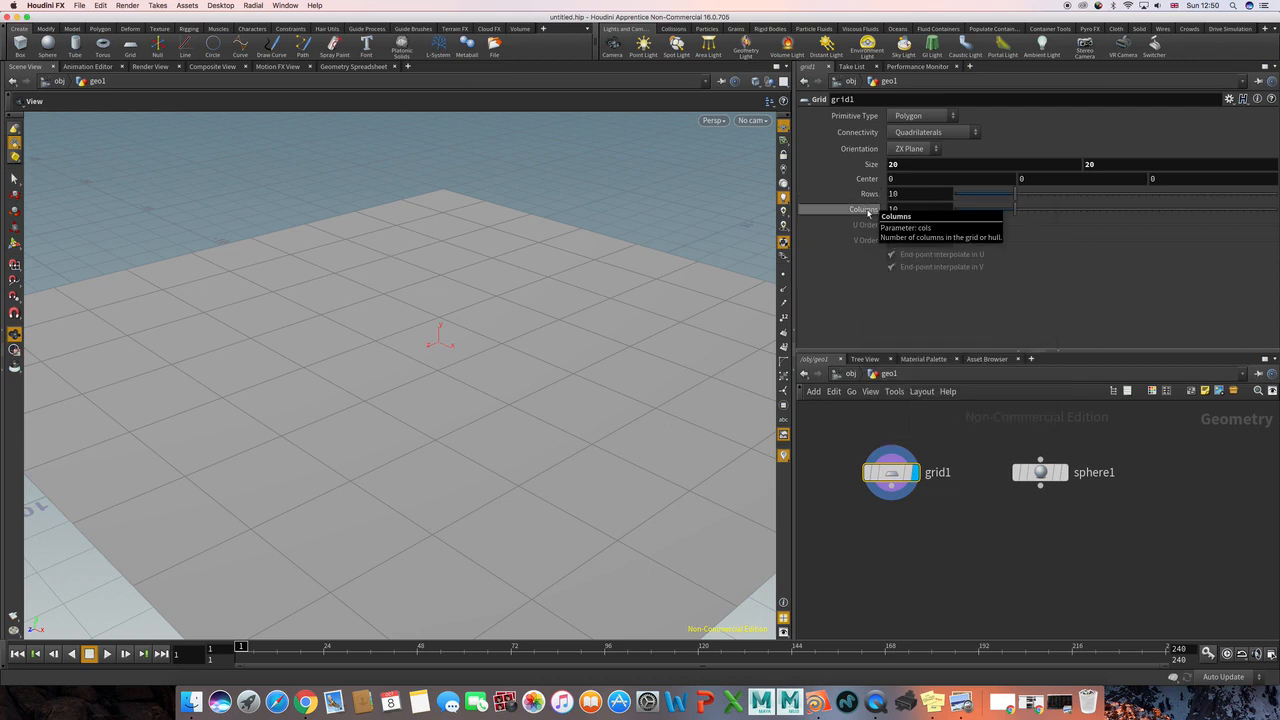
right_click(868, 212)
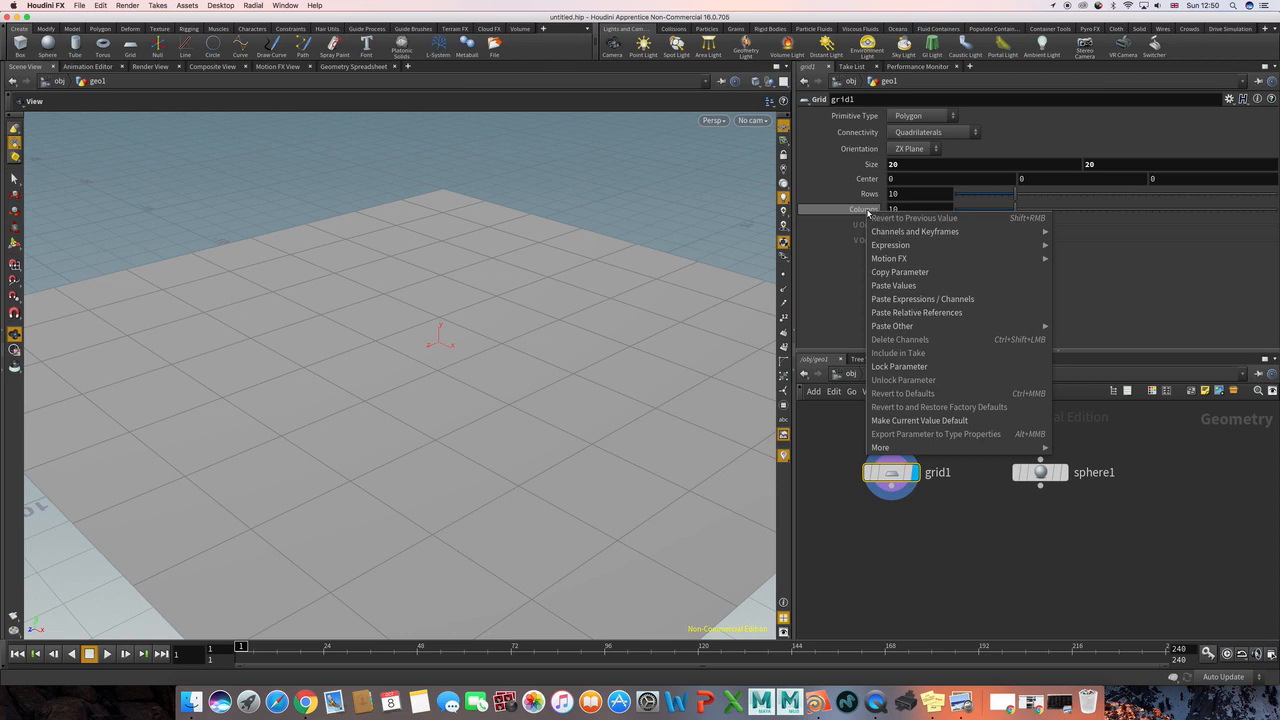
click(895, 313)
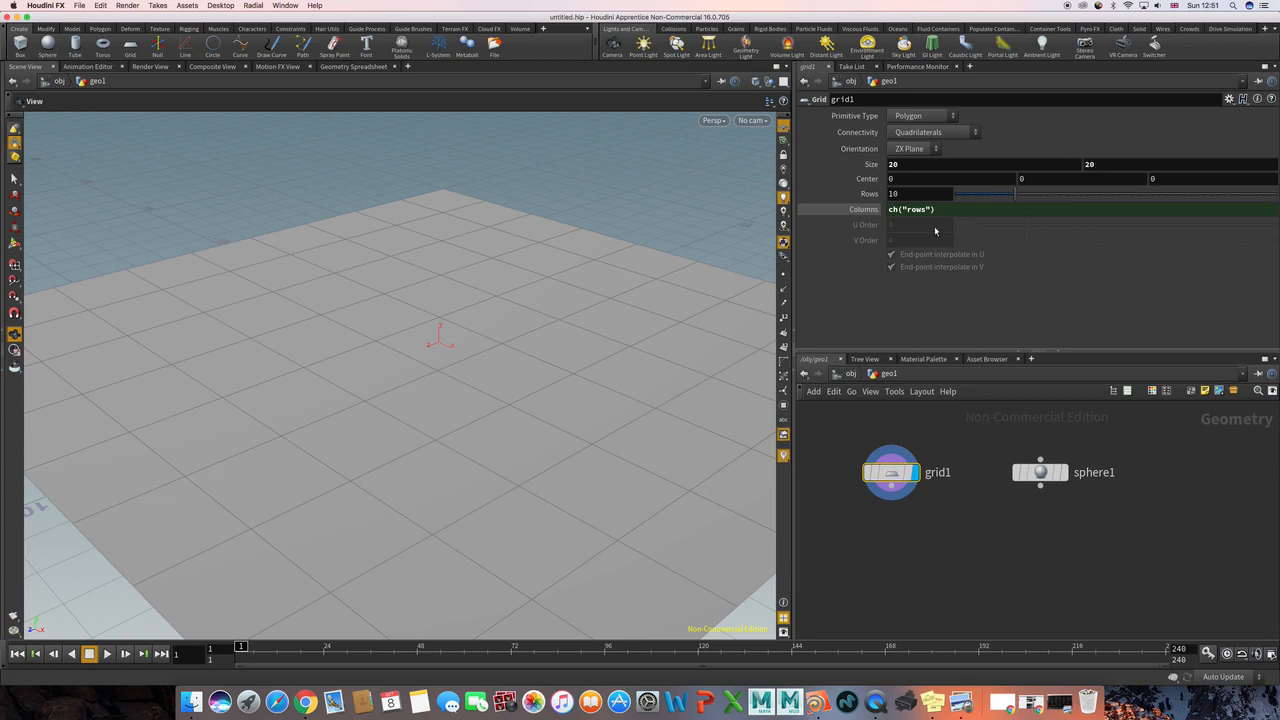
click(863, 209)
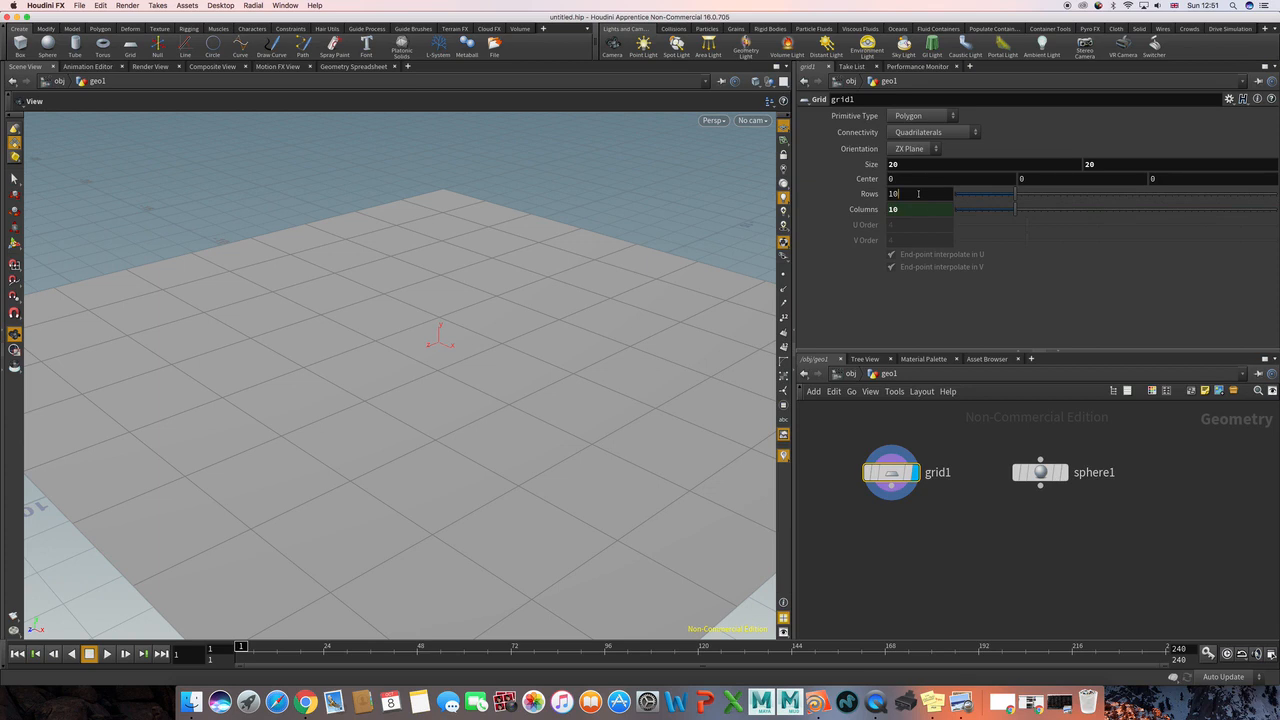
text(0)
key(Return)
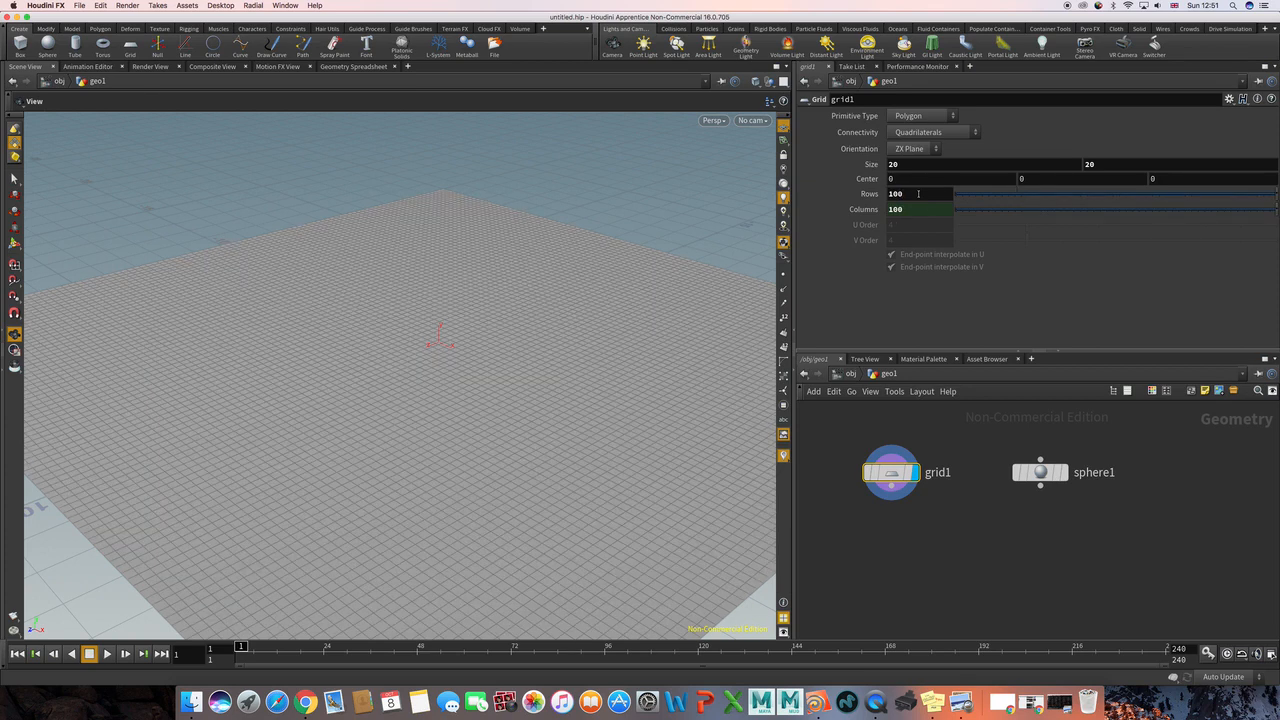
Step: Add a Point node and place it directly below the grid node
right_drag(691, 273, 526, 285)
drag(526, 285, 522, 299)
middle_drag(634, 334, 637, 300)
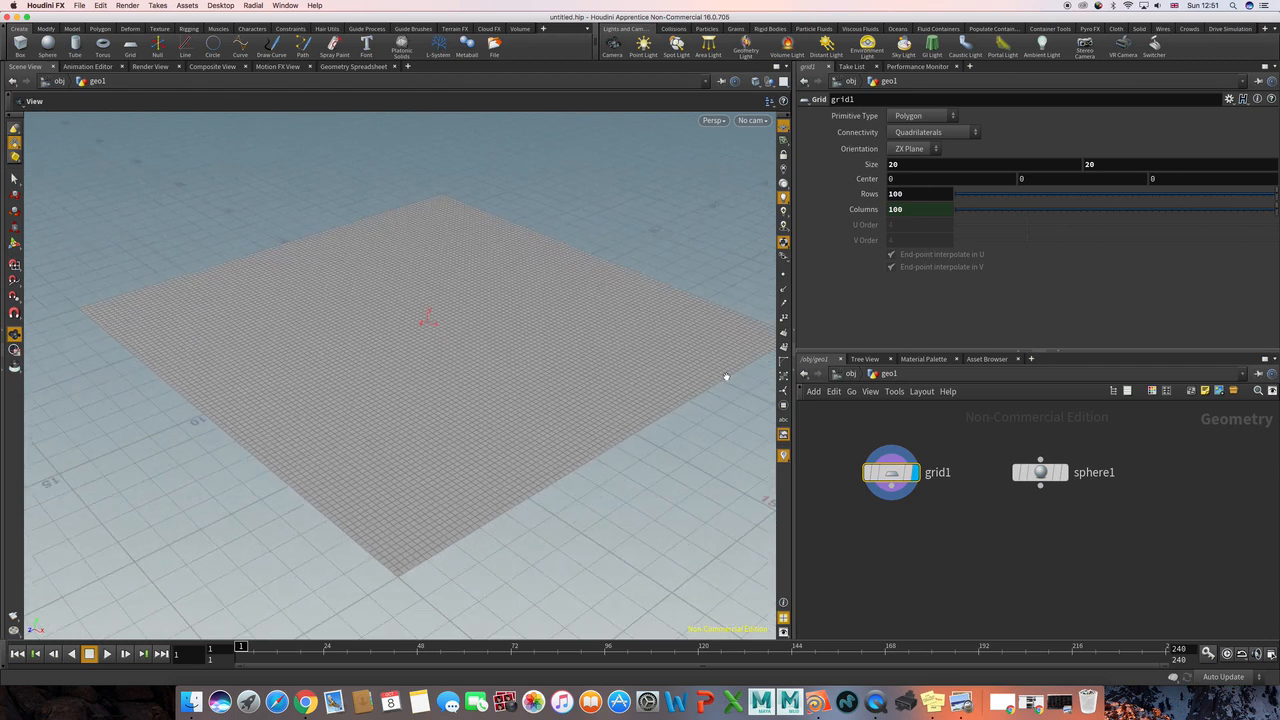
click(995, 541)
middle_drag(894, 547, 921, 512)
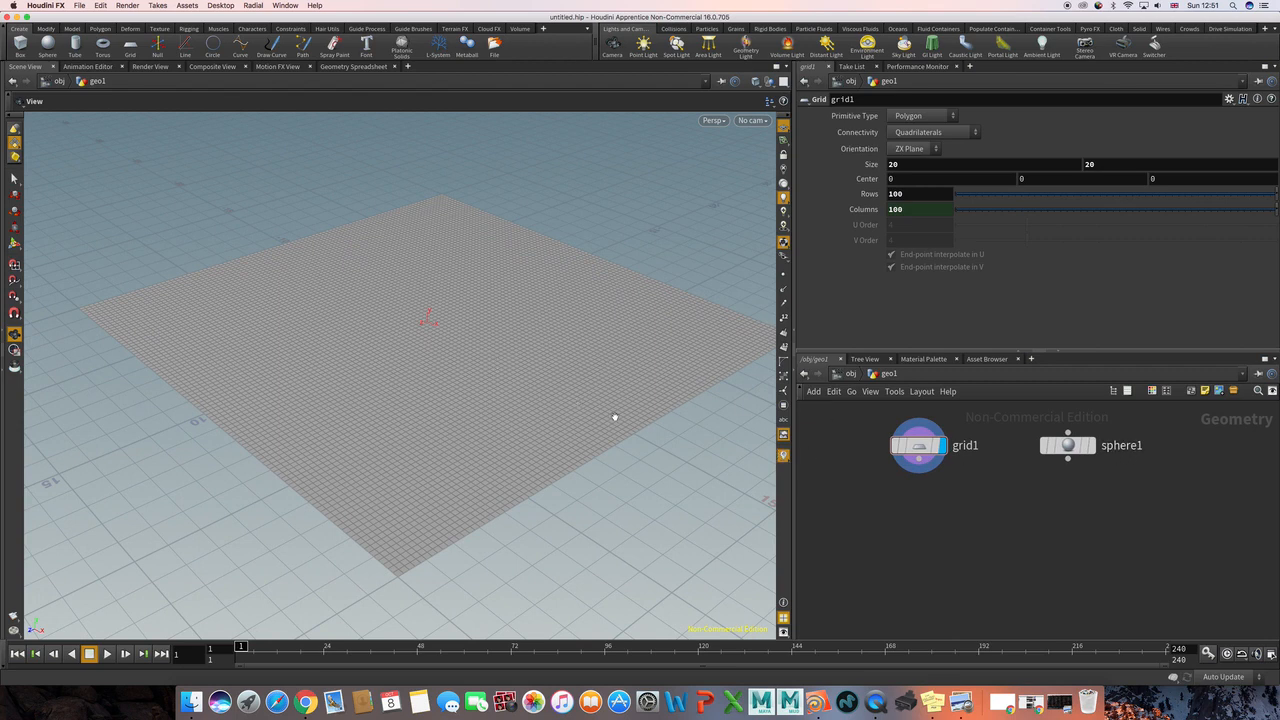
drag(553, 391, 556, 382)
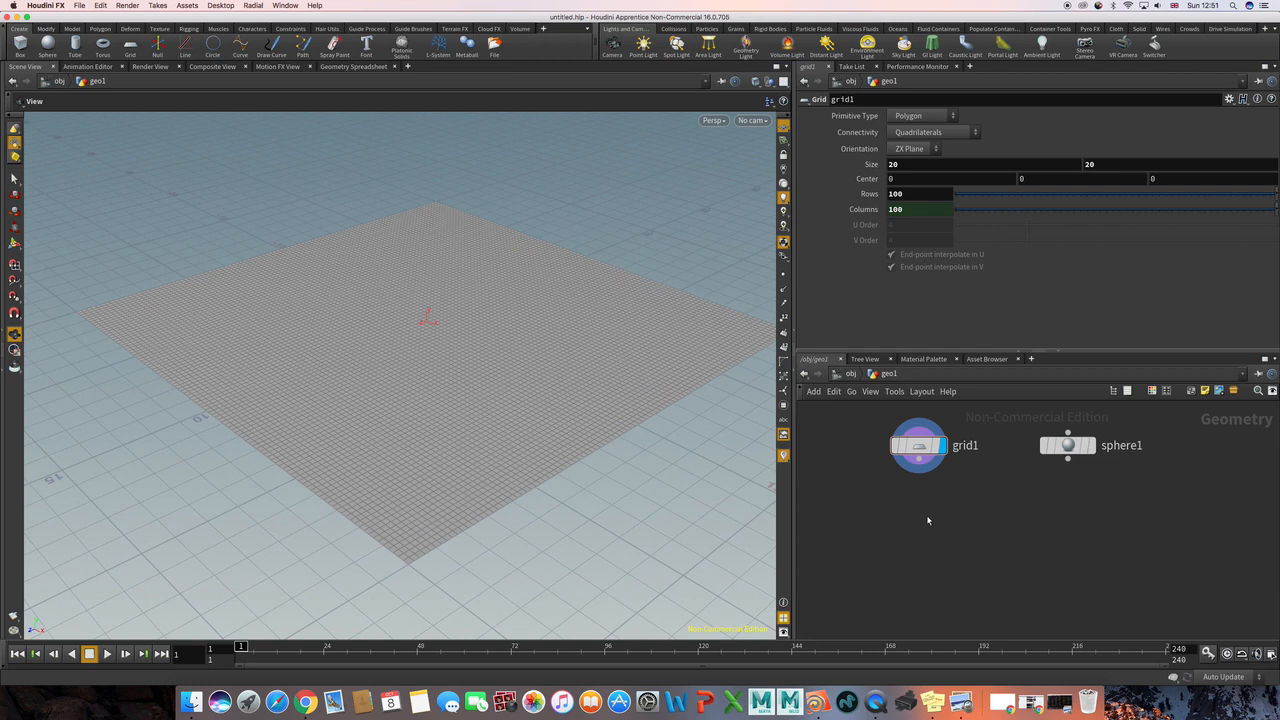
key(Tab)
text(point)
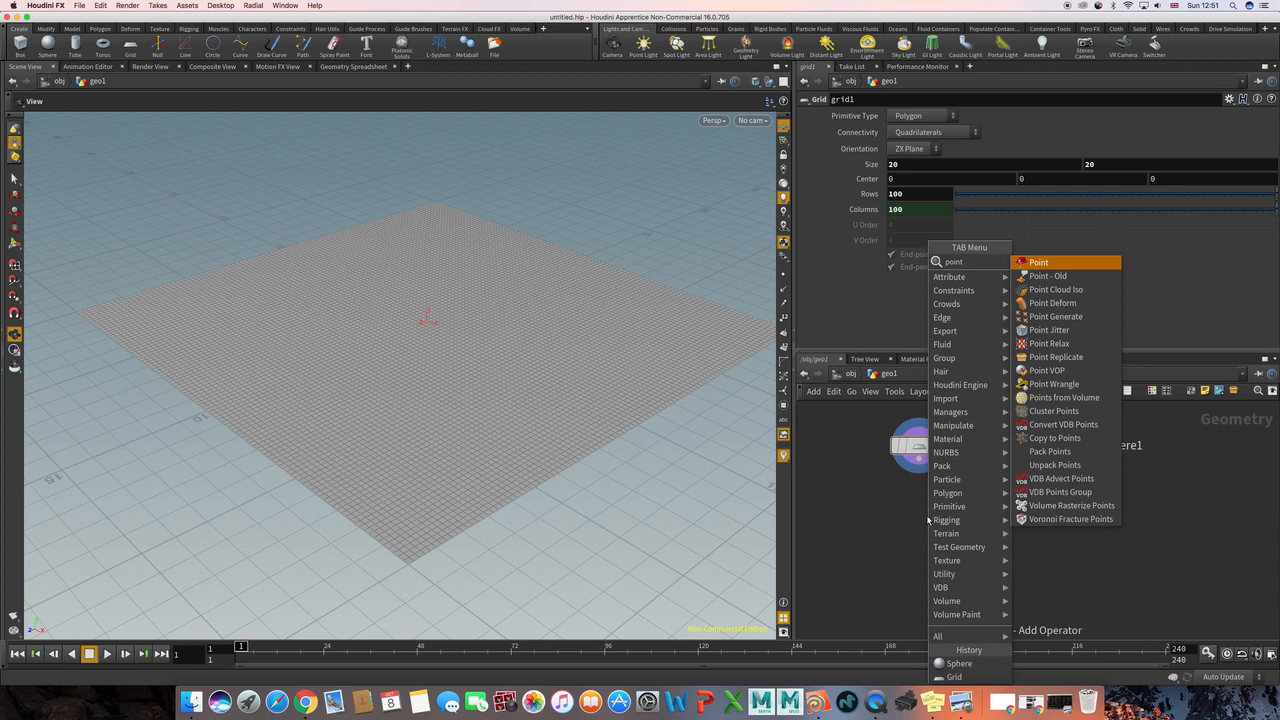
key(Return)
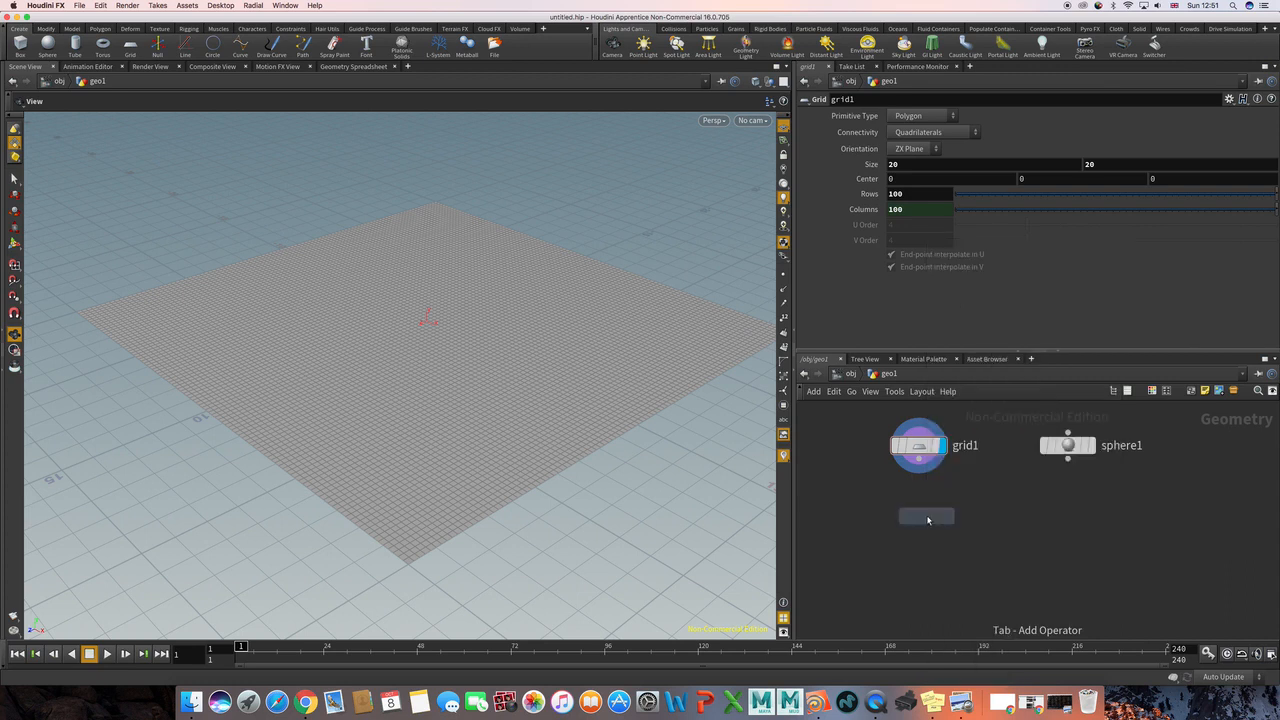
click(927, 519)
drag(928, 518, 920, 527)
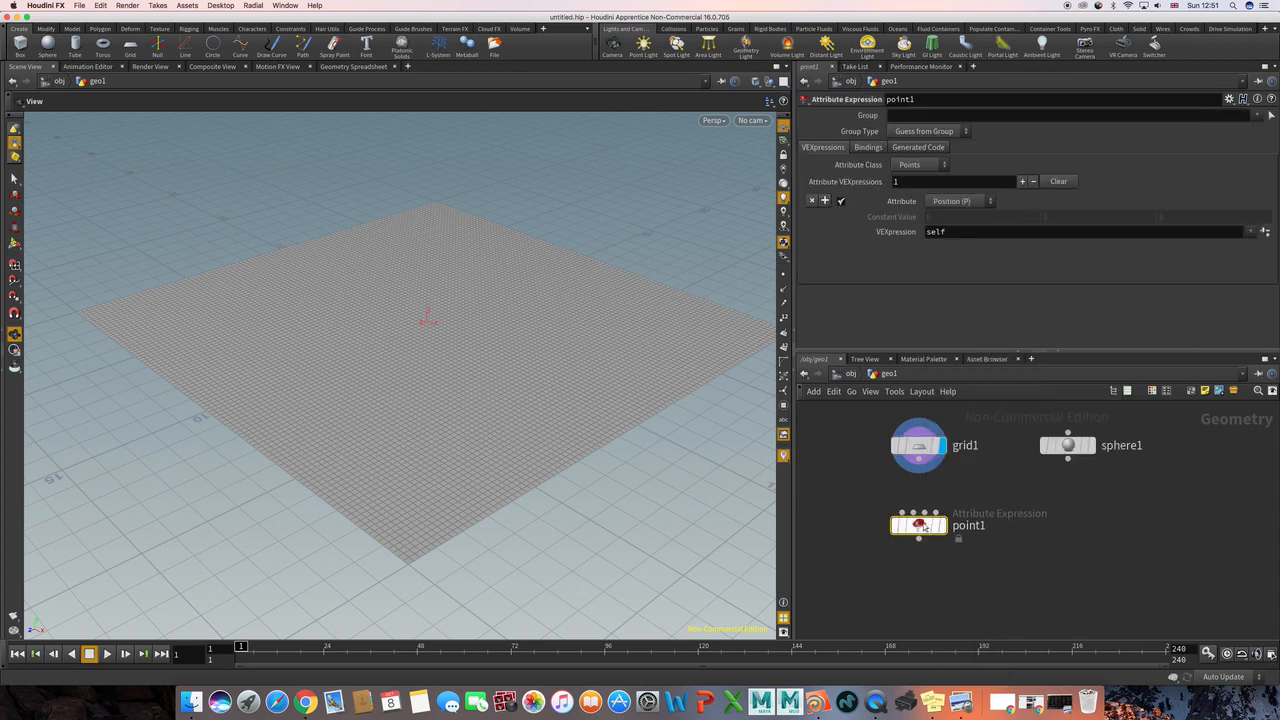
Step: Connect the grid's output to the Point node's first input and make the Point node the displayed one
click(919, 461)
click(901, 511)
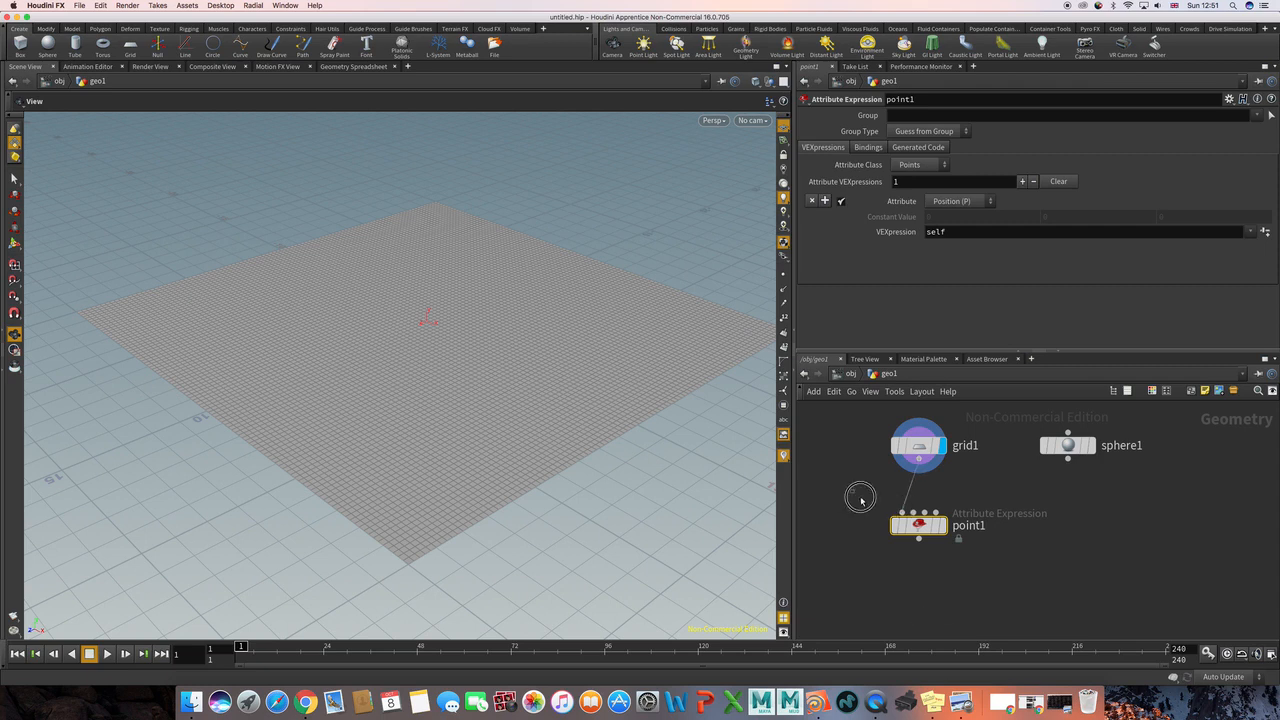
click(952, 502)
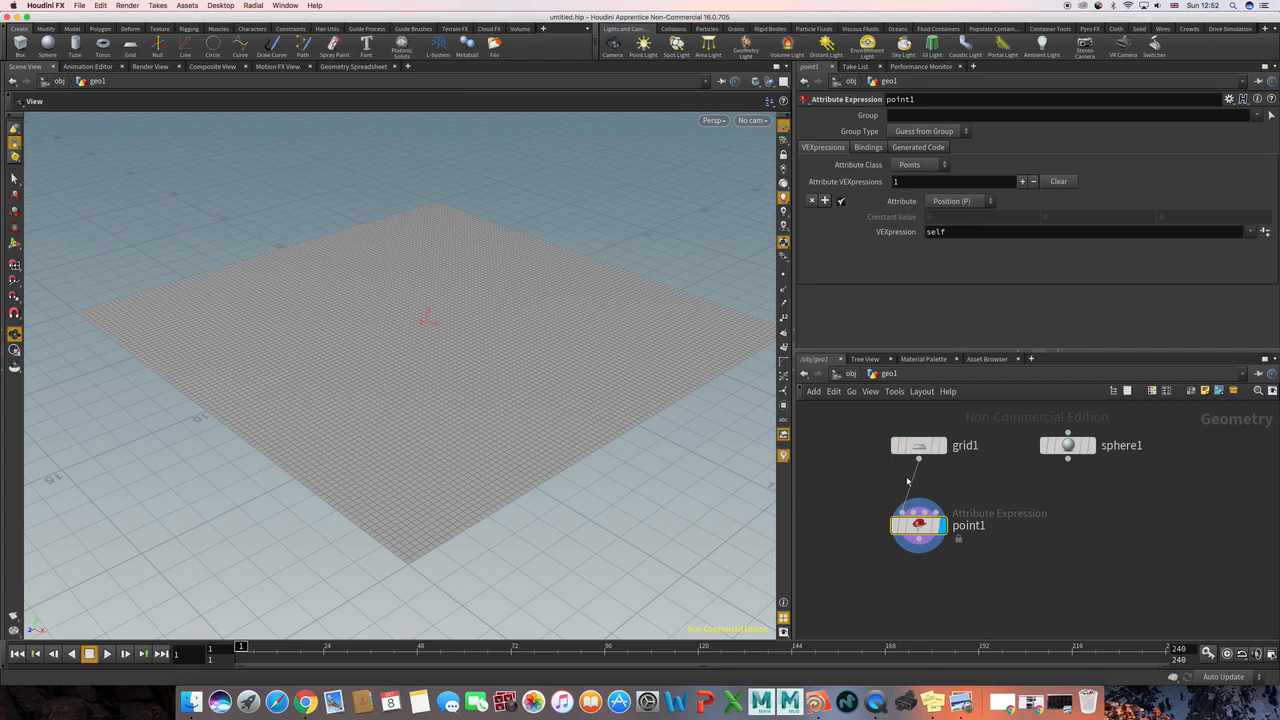
Step: Set the grid's Point node to affect the Color (Cd) attribute, using the Constant Value expression preset
mouse_move(920, 524)
click(952, 202)
click(952, 268)
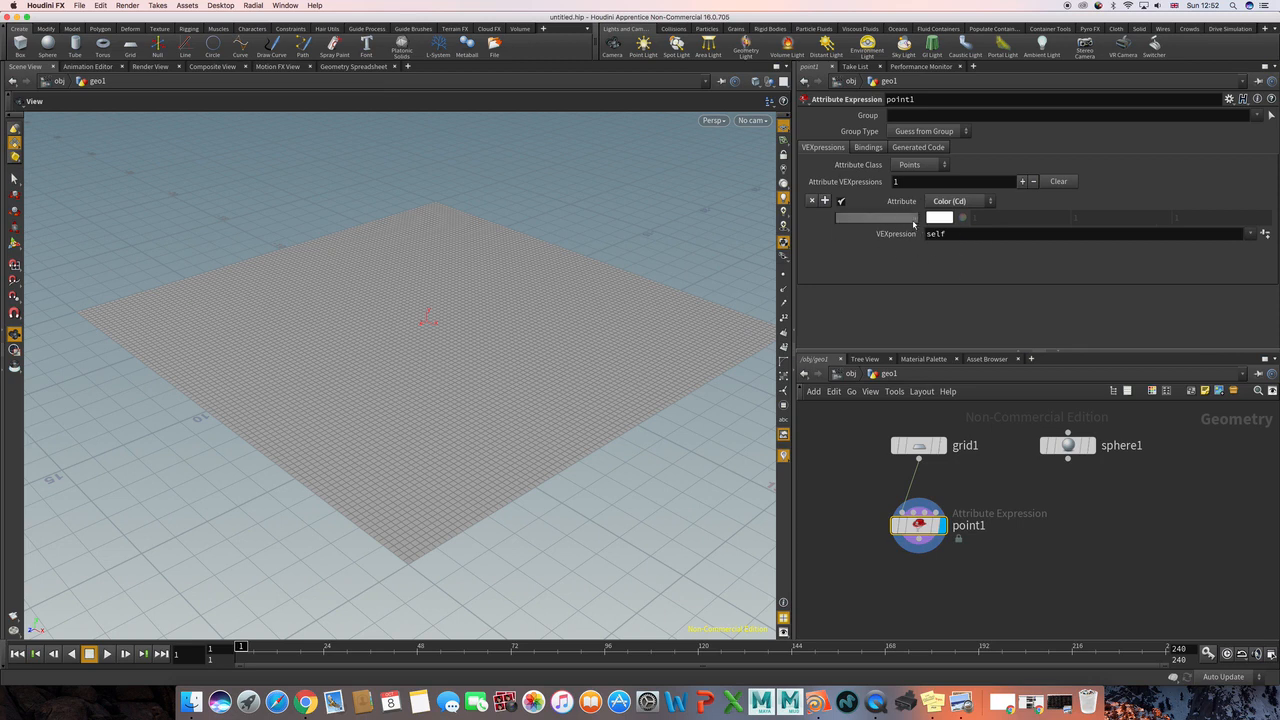
click(1248, 234)
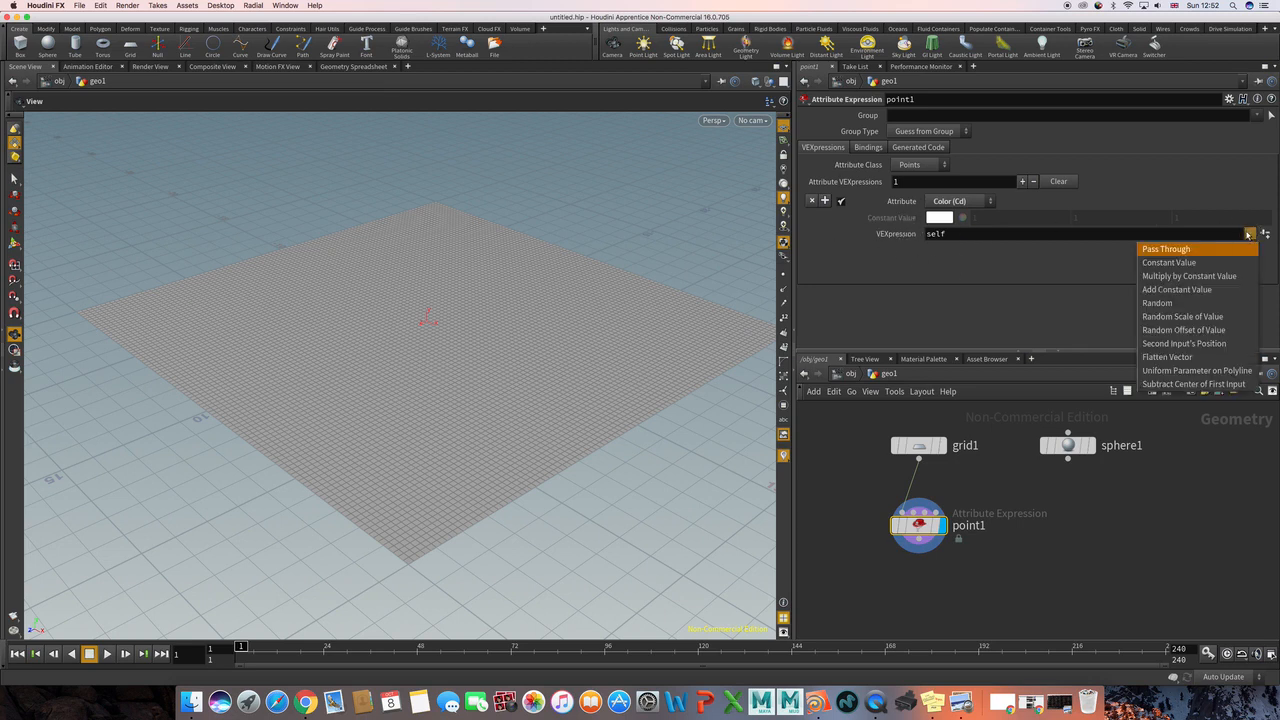
click(1184, 263)
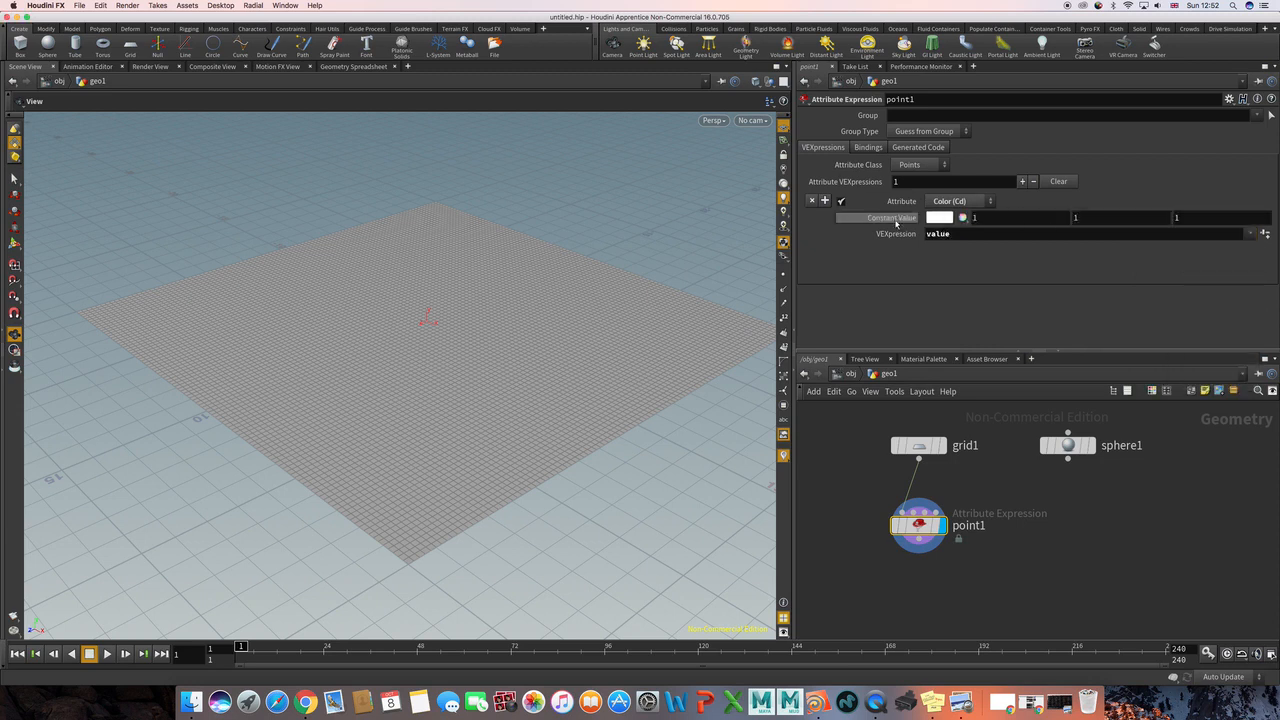
Step: Set the constant colour of the grid's Point node to black, with values 0, 0, 0
double_click(977, 217)
text(0)
key(Tab)
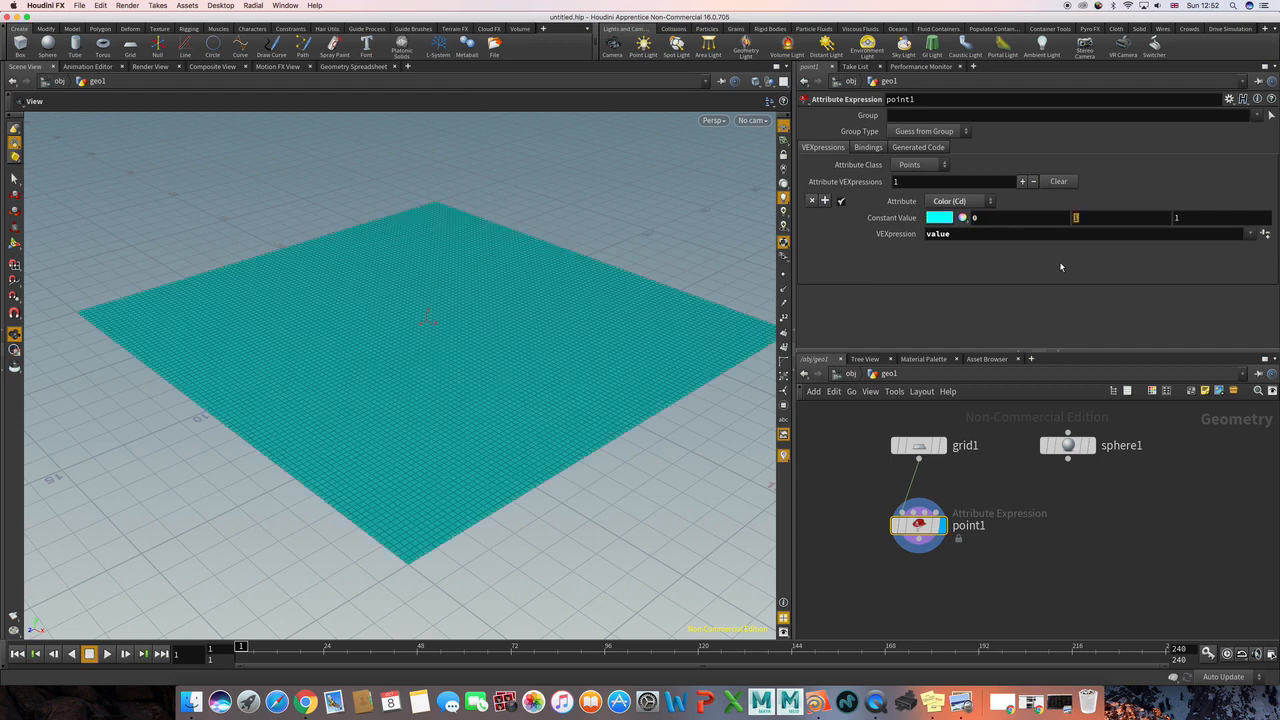
text(0)
key(Tab)
text(0)
key(Return)
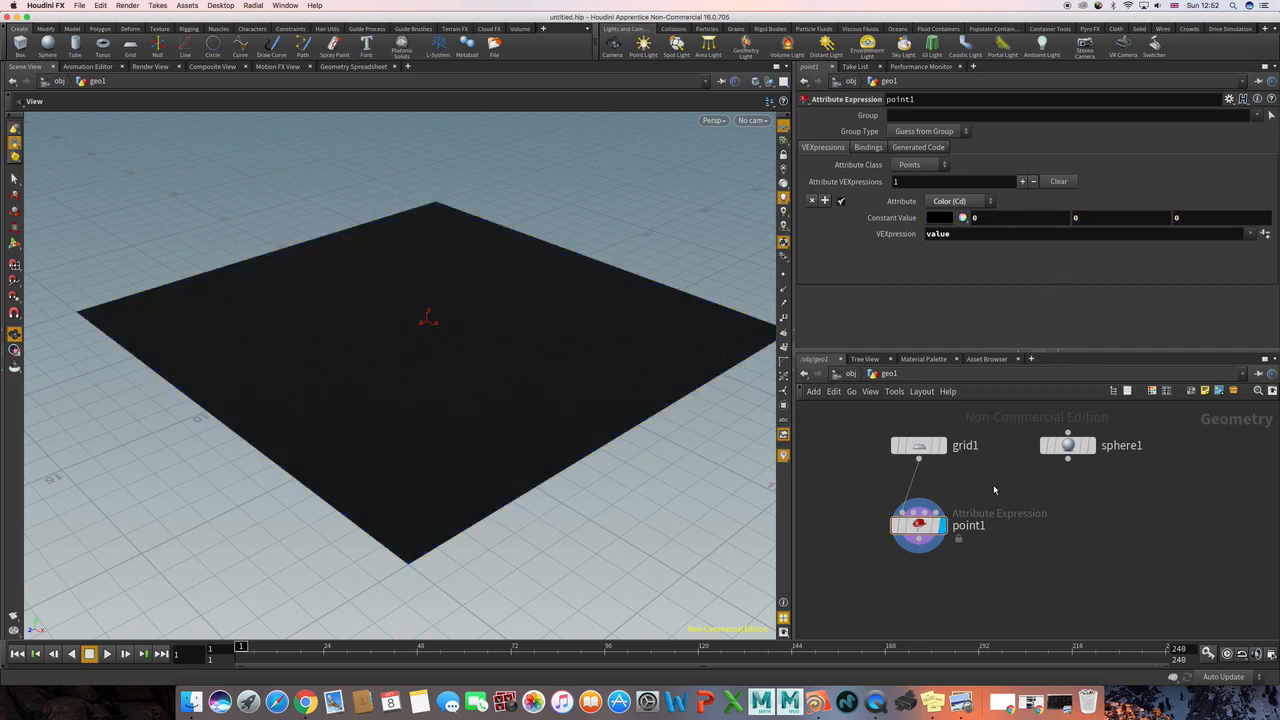
Step: Display the sphere node and change its primitive type to Polygon with a frequency of 5
scroll(995, 485, right, 3)
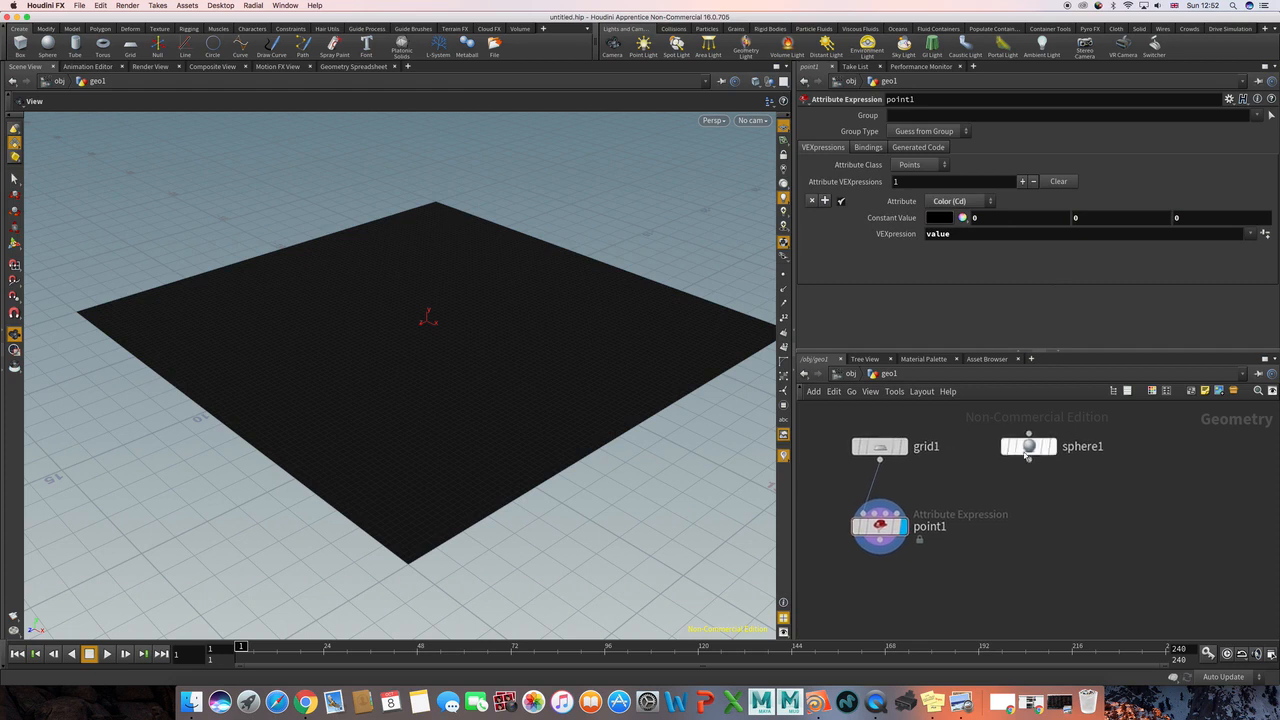
scroll(1031, 505, right, 3)
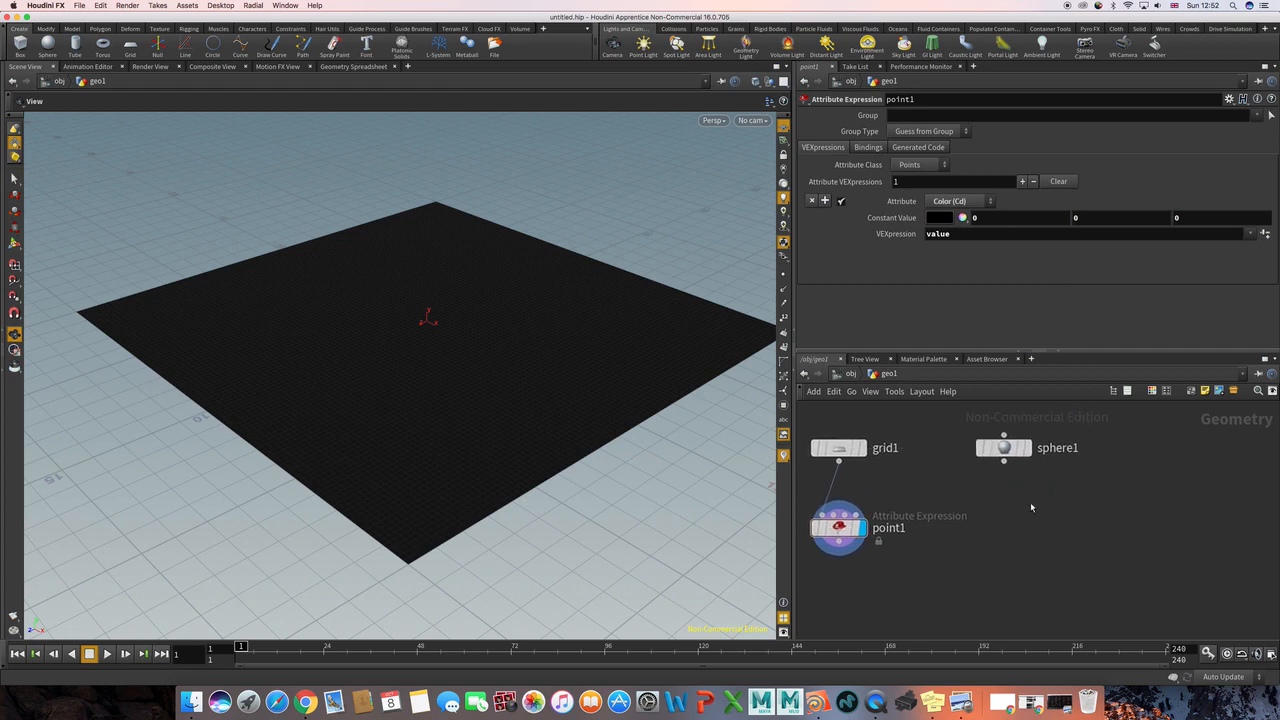
click(1015, 450)
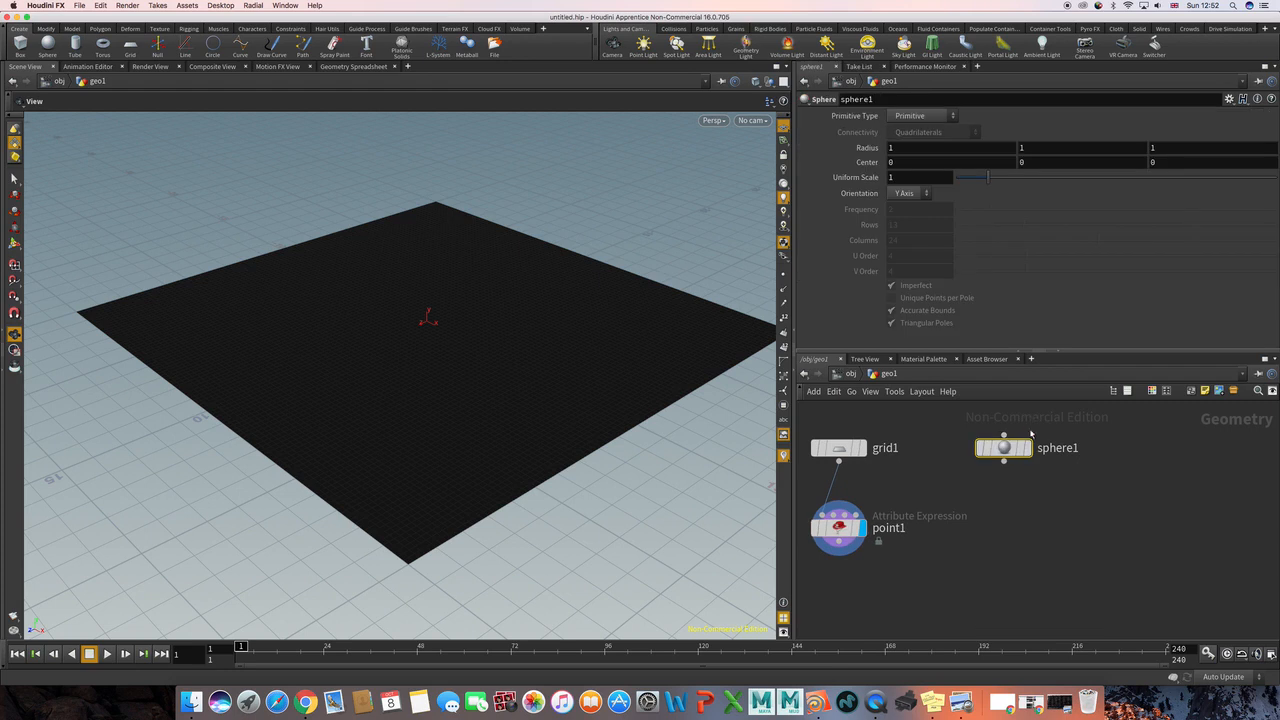
click(1026, 448)
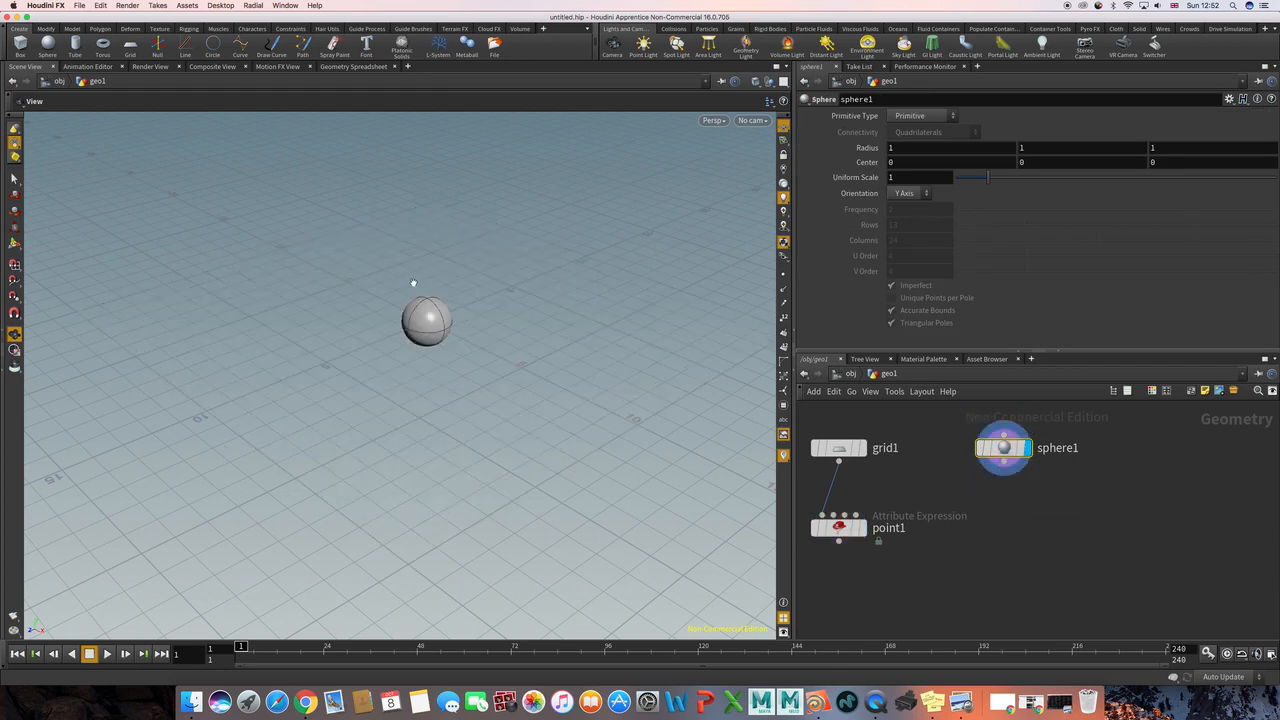
click(931, 116)
click(927, 145)
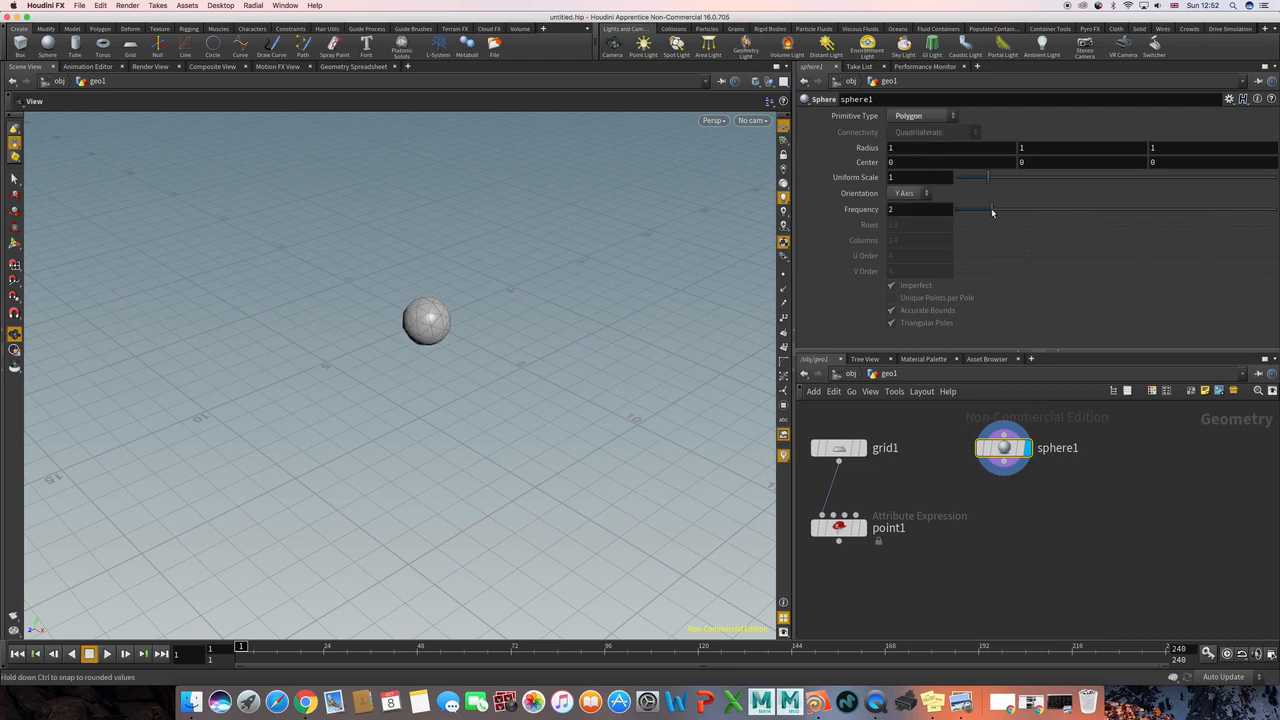
drag(991, 208, 1097, 208)
Step: Move the sphere node farther from the grid node and place a copy of the Point node below the sphere
click(1023, 541)
middle_drag(1019, 519, 1078, 517)
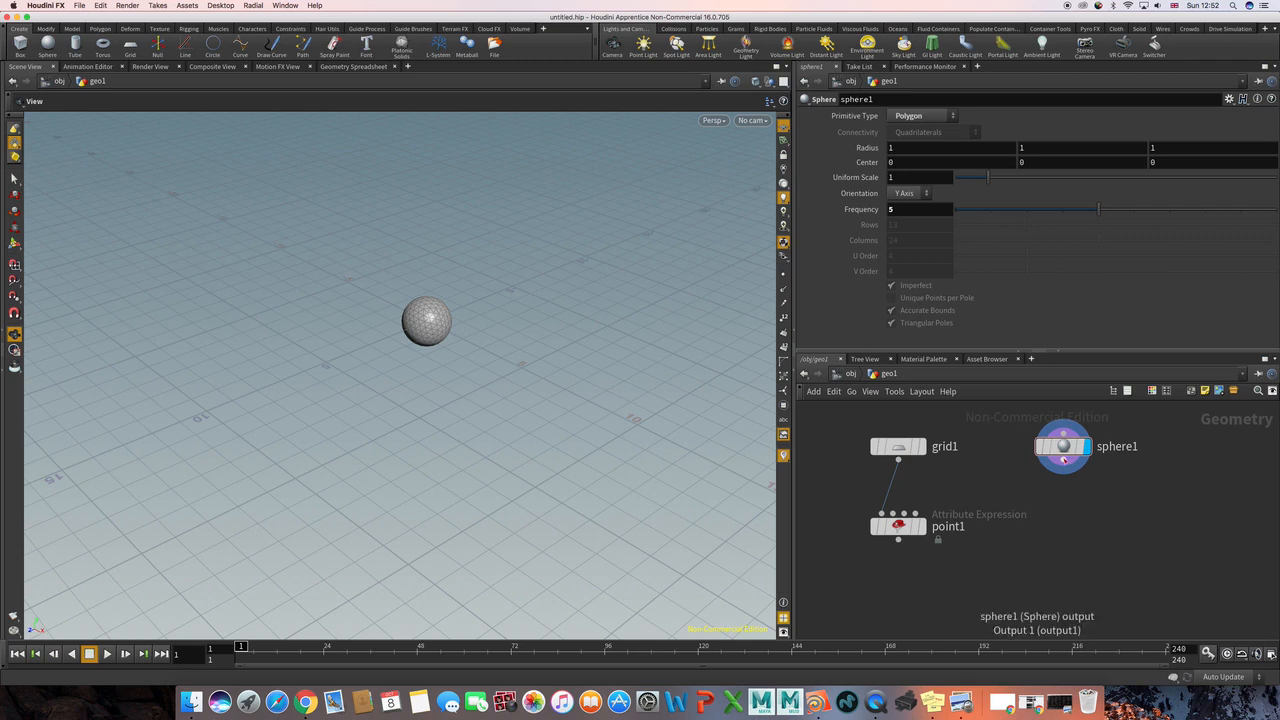
drag(1062, 446, 1101, 446)
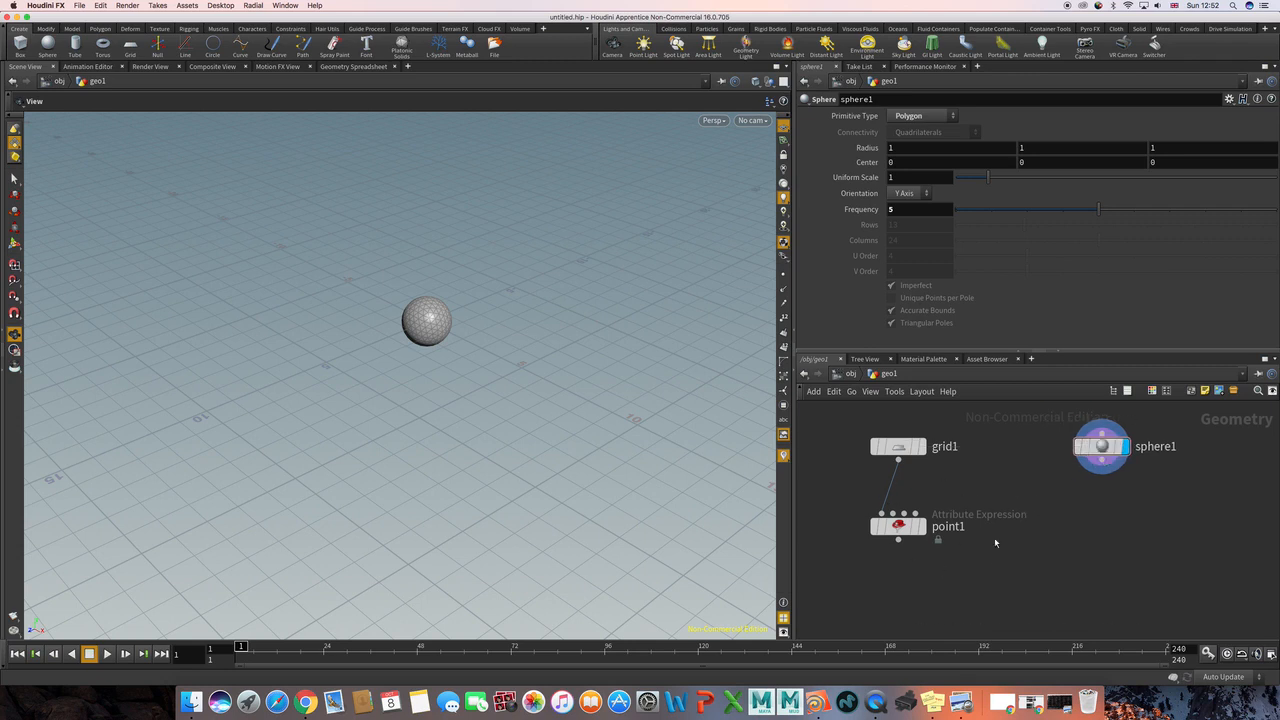
click(898, 525)
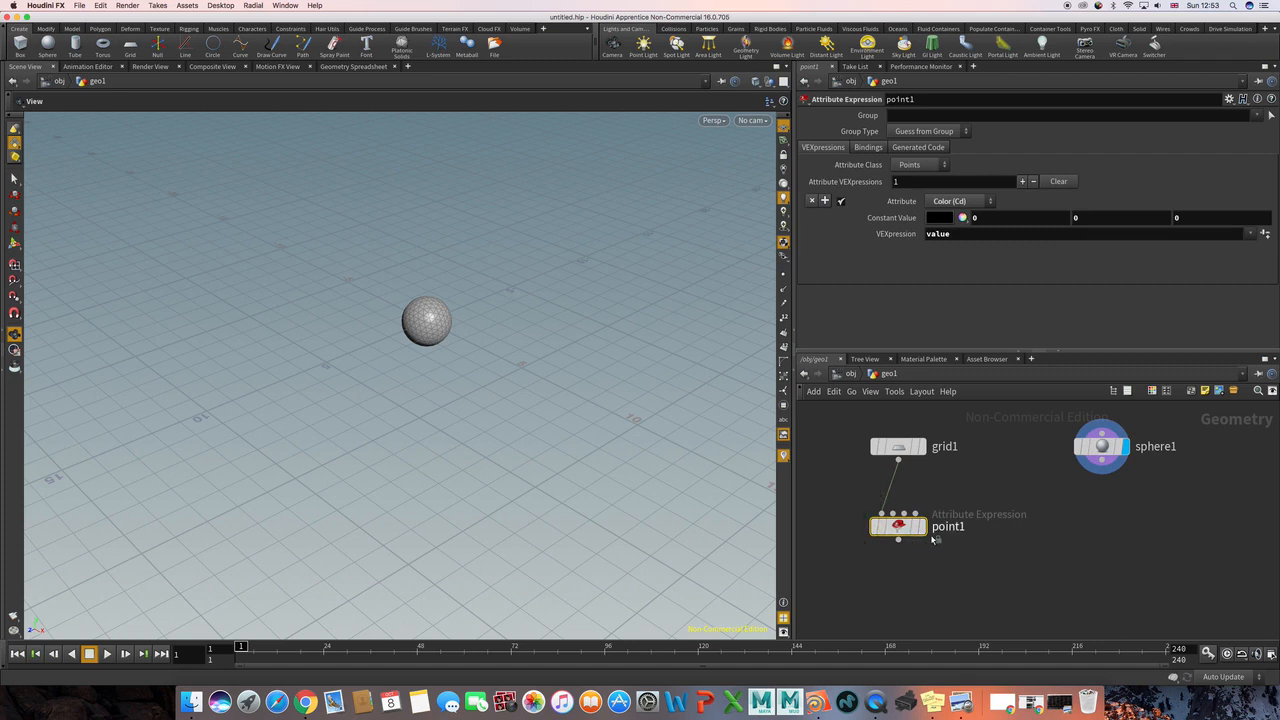
mouse_move(901, 529)
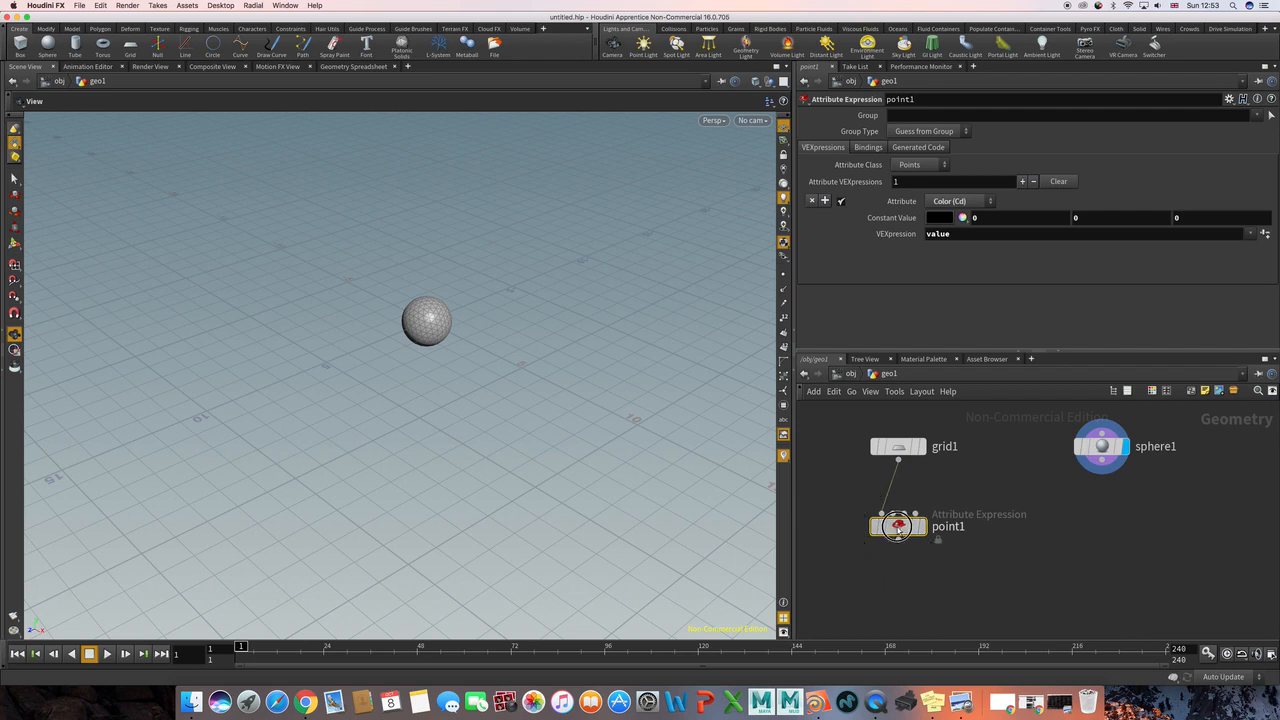
alt+drag(898, 527, 1087, 530)
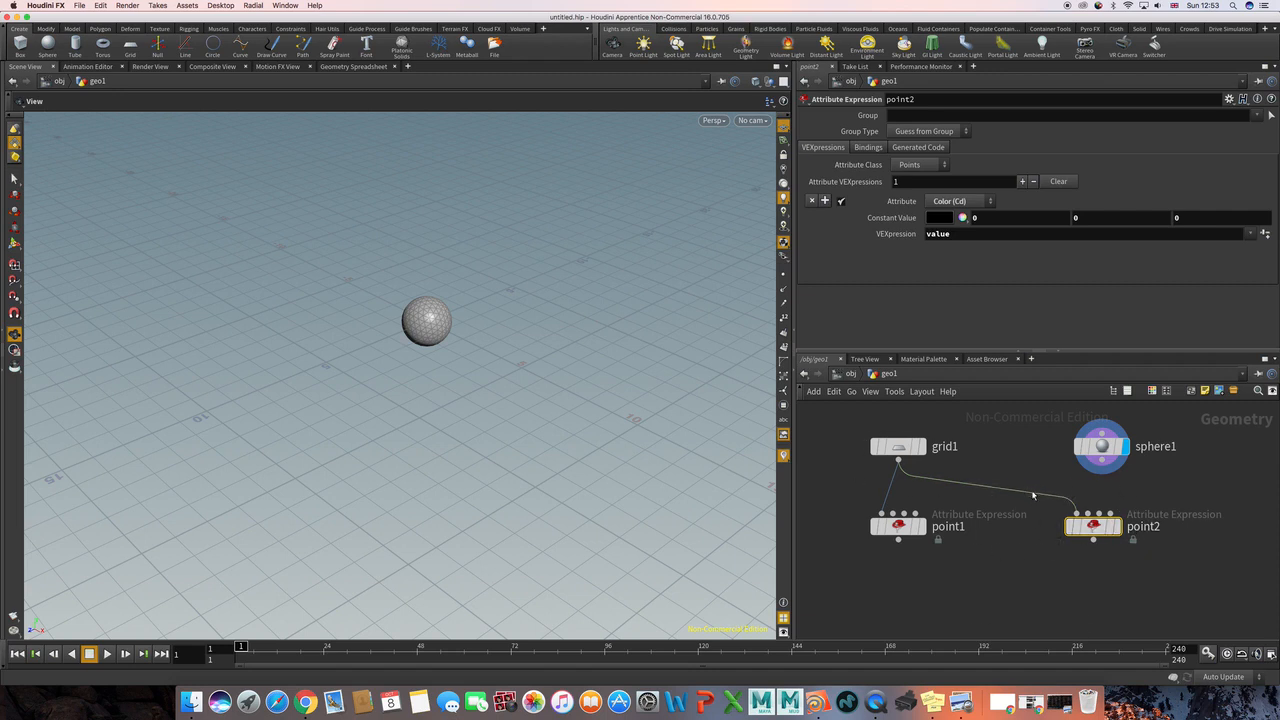
Step: Connect the sphere's output to the copied Point node's first input in place of the grid, and display that Point node
click(1101, 471)
click(1093, 513)
drag(1019, 488, 1232, 617)
click(1117, 526)
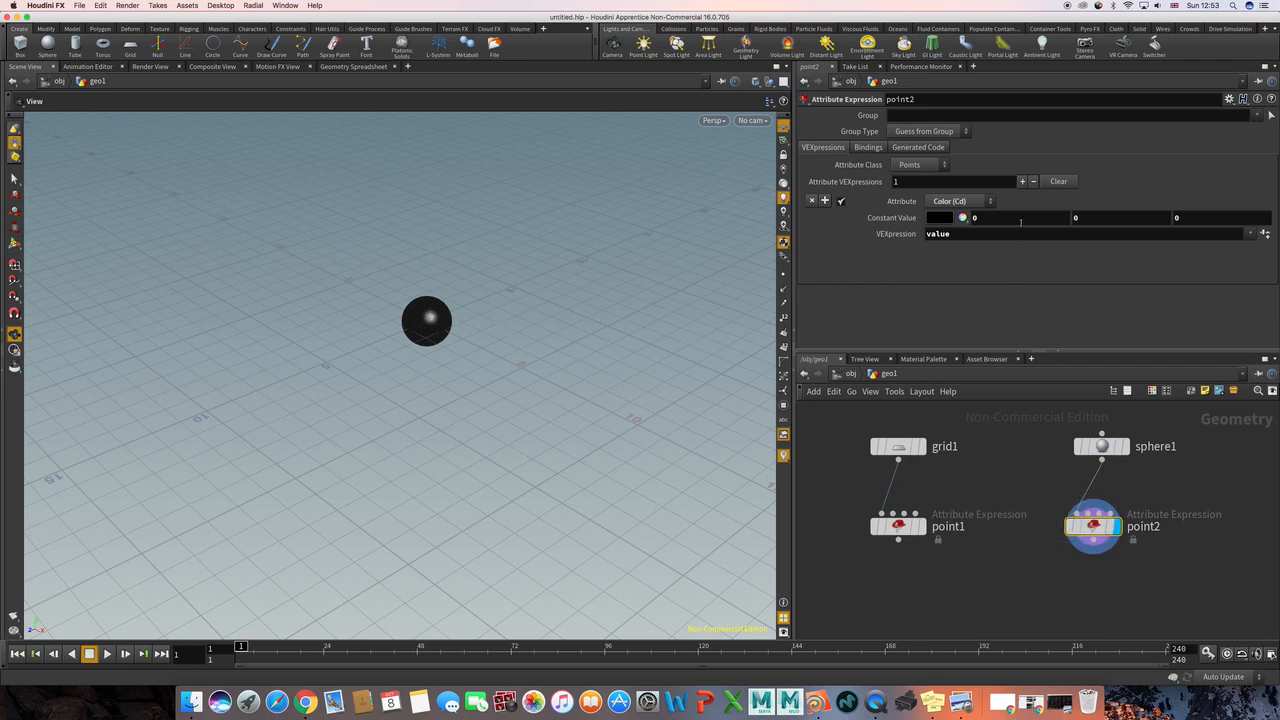
Step: Set the red component of the sphere Point node's constant colour to 1
drag(1015, 221, 941, 220)
text(1)
key(Return)
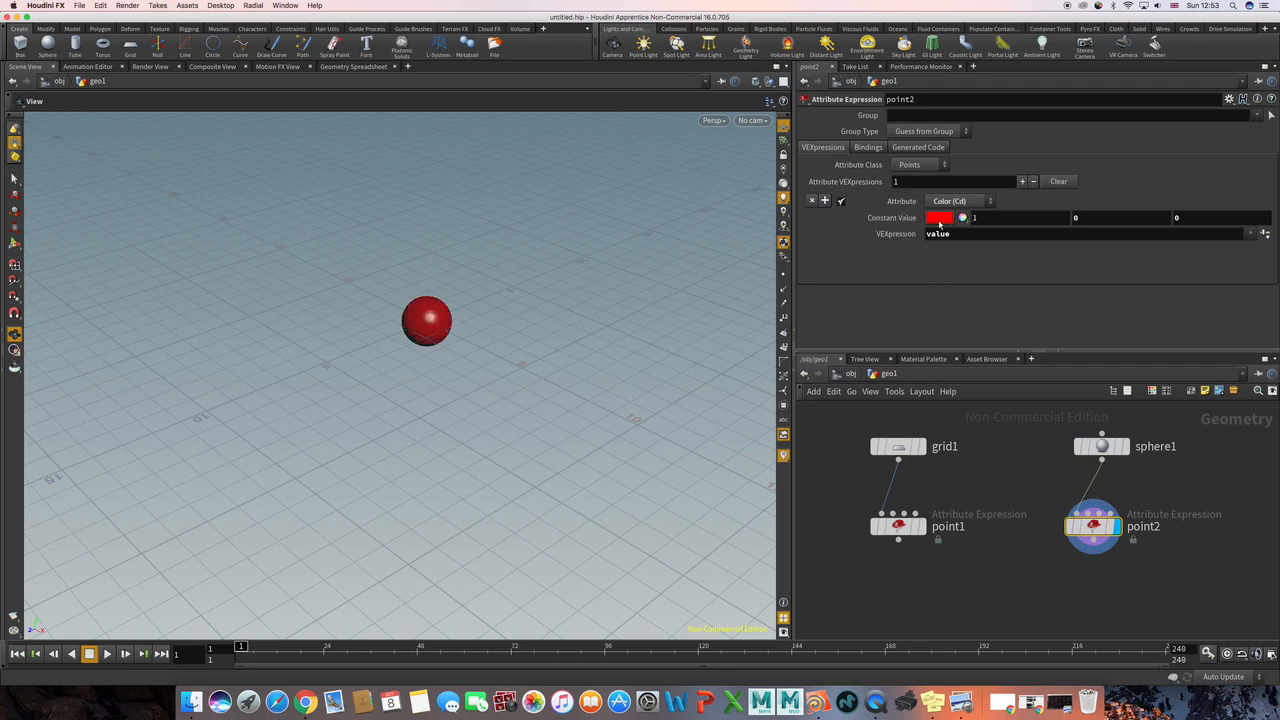
Step: Make the grid's Point node the displayed one
scroll(1007, 442, down, 2)
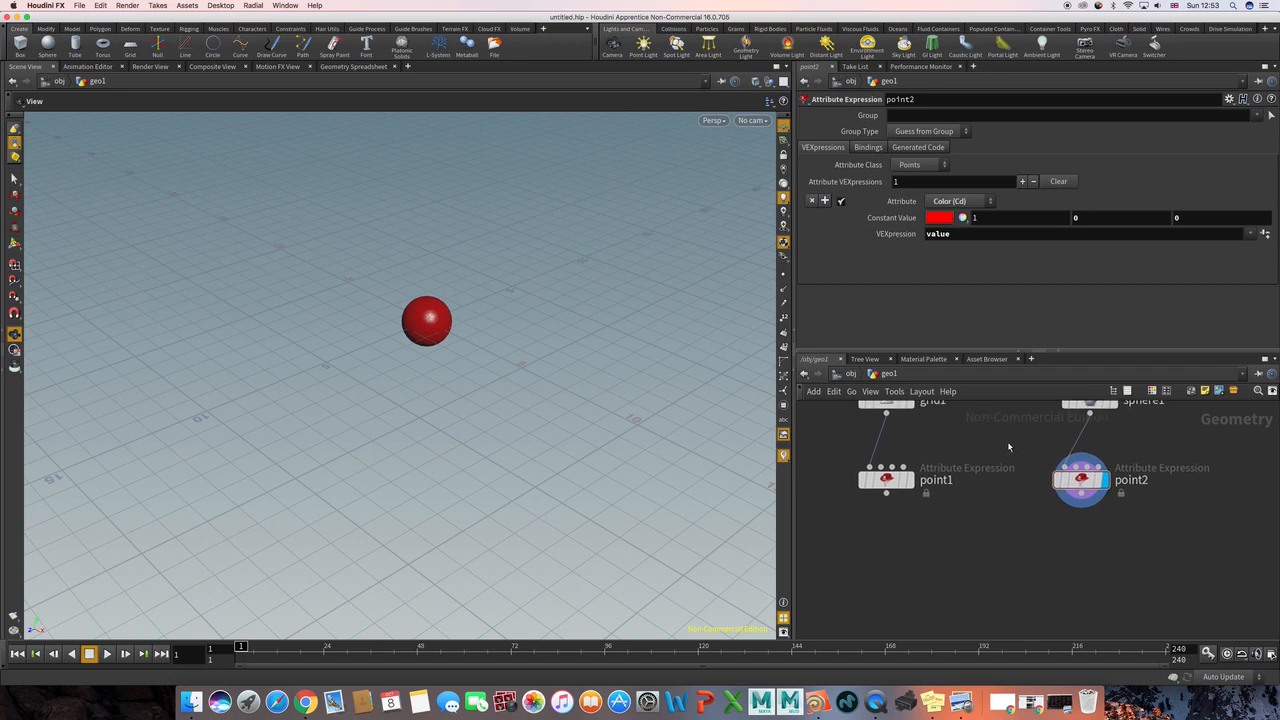
scroll(1007, 441, up, 1)
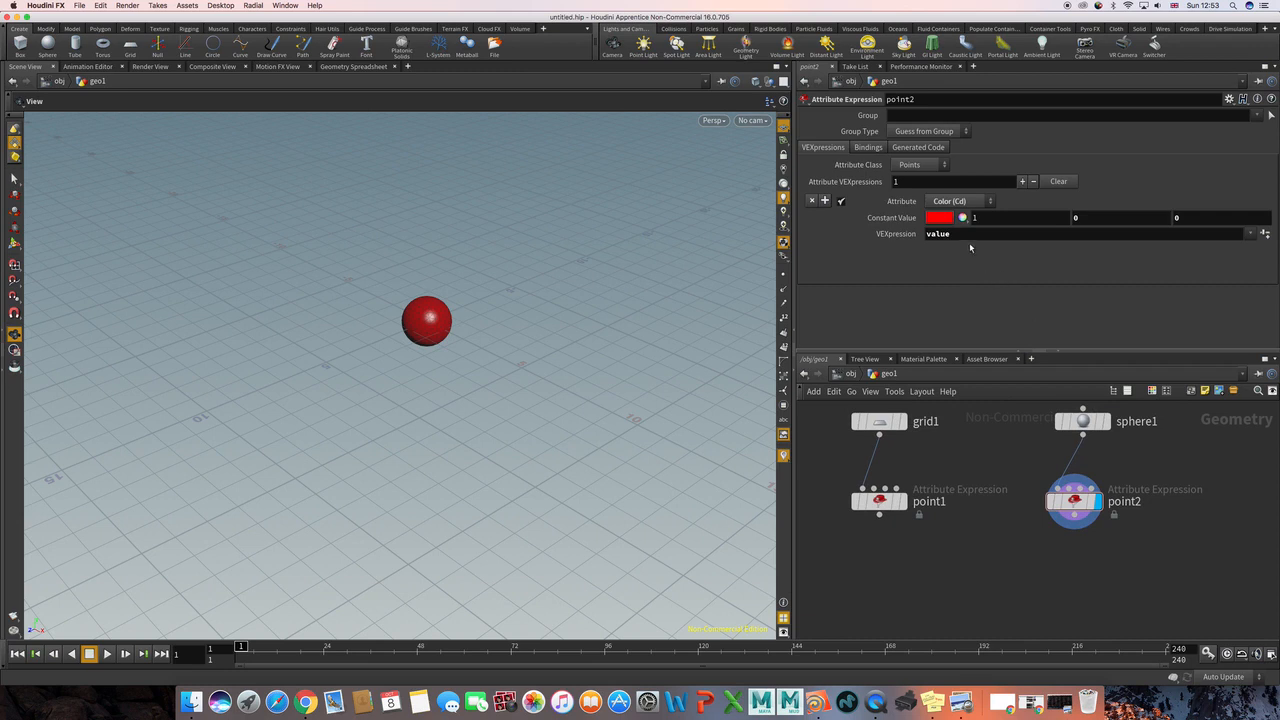
click(908, 500)
Step: Add an Attribute Transfer node below and between the two Point nodes
scroll(960, 548, down, 1)
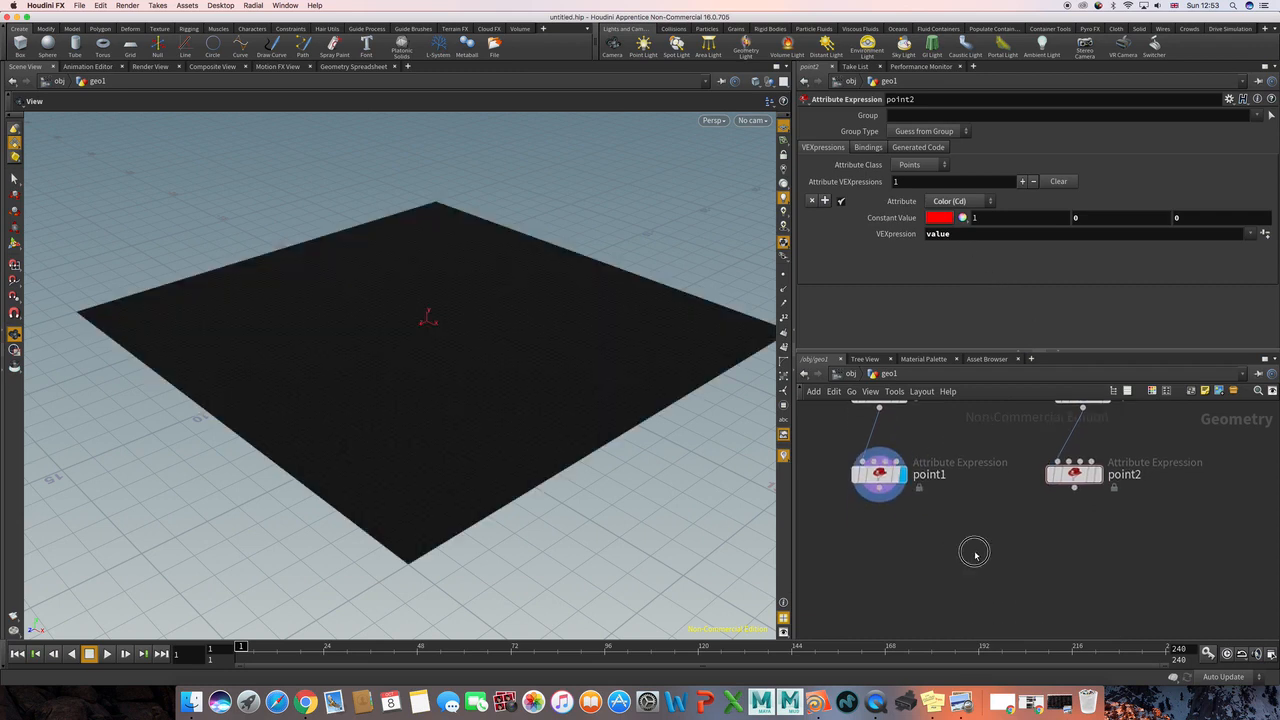
middle_drag(1067, 441, 1056, 466)
middle_drag(983, 551, 992, 496)
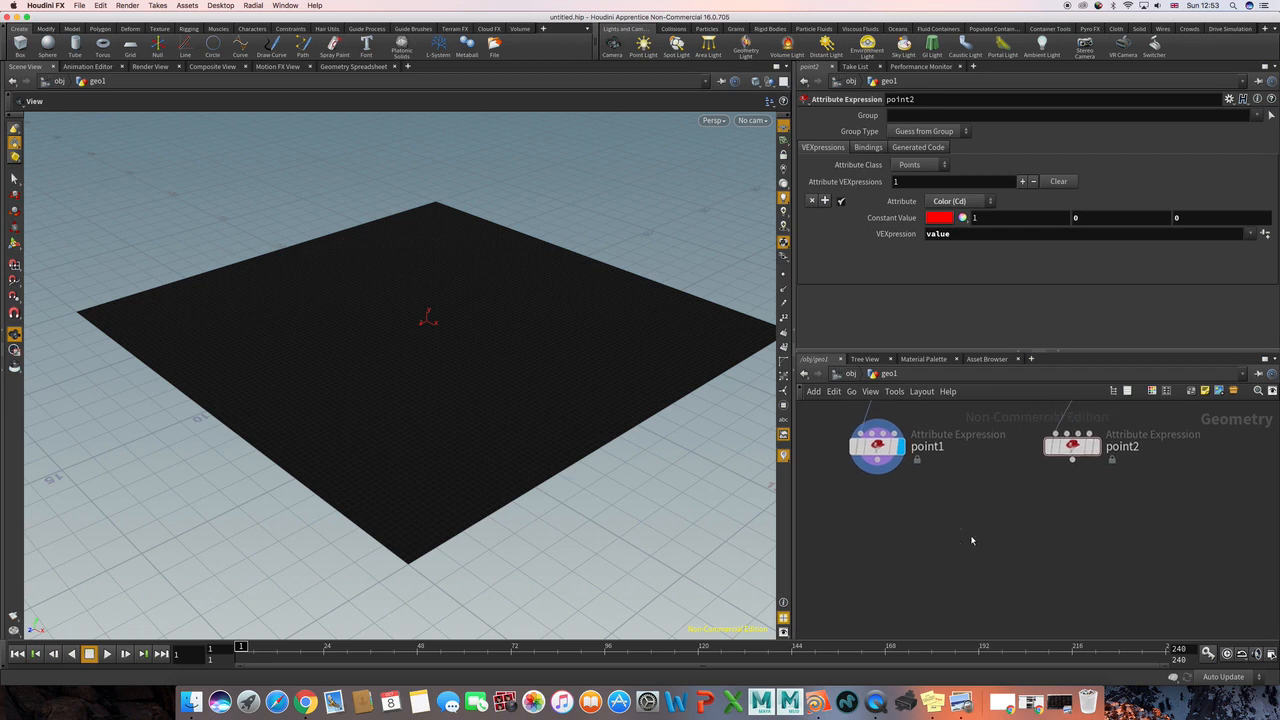
key(Tab)
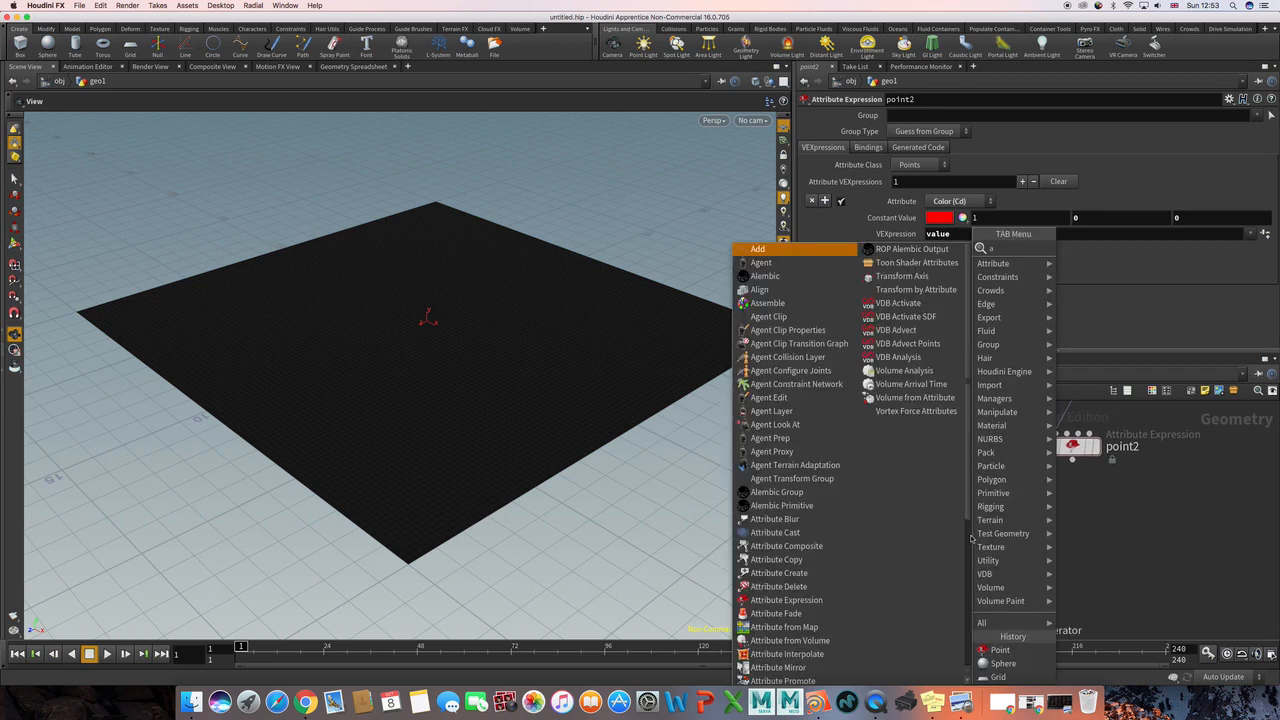
text(attin)
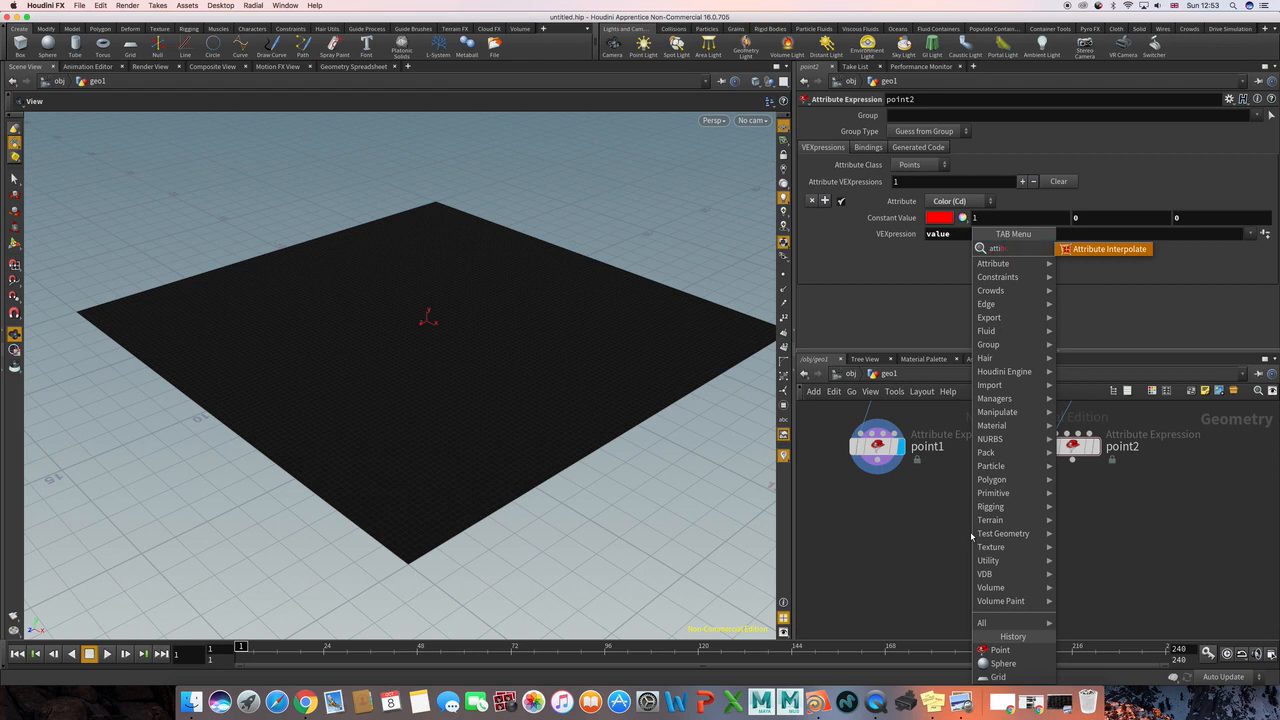
key(BackSpace)
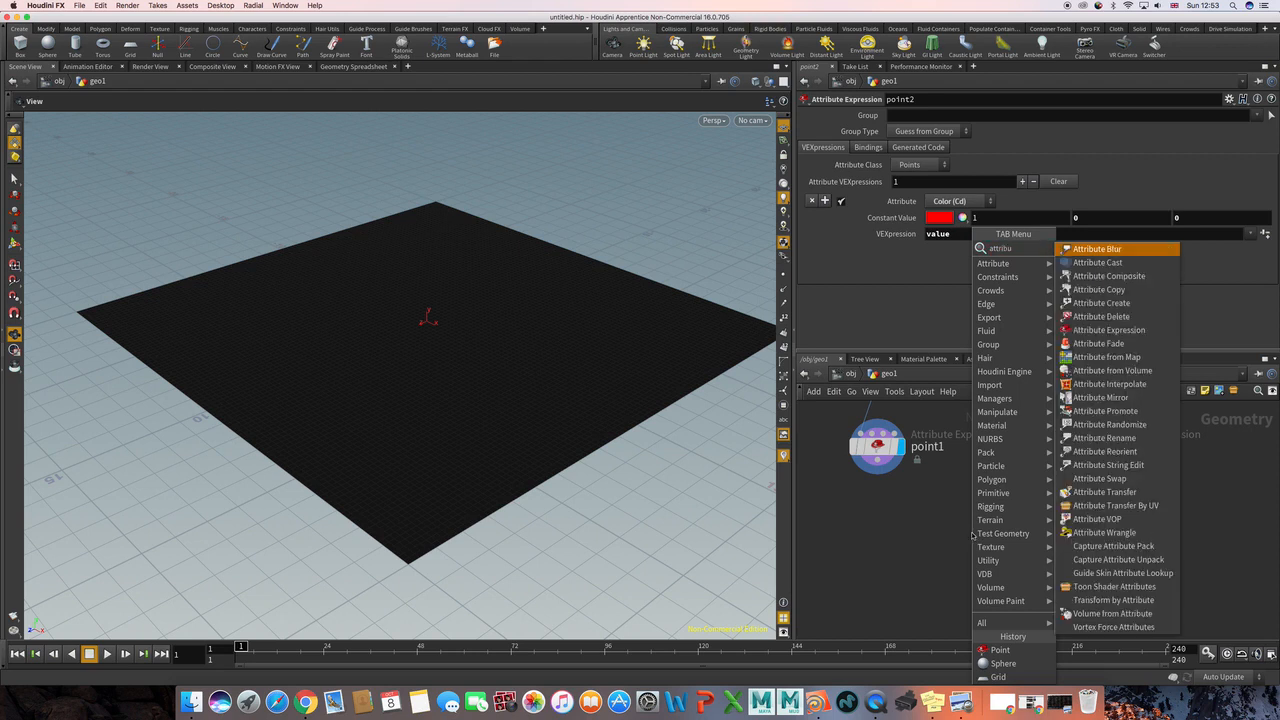
click(1105, 492)
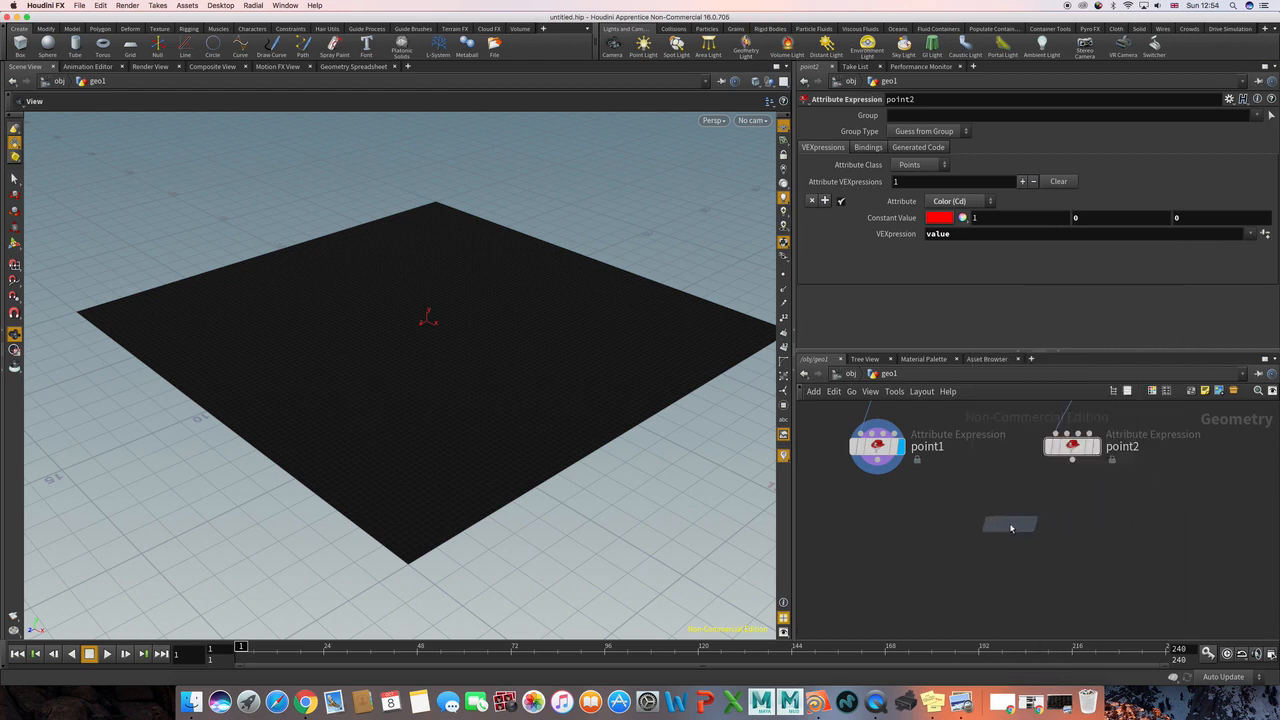
click(1011, 528)
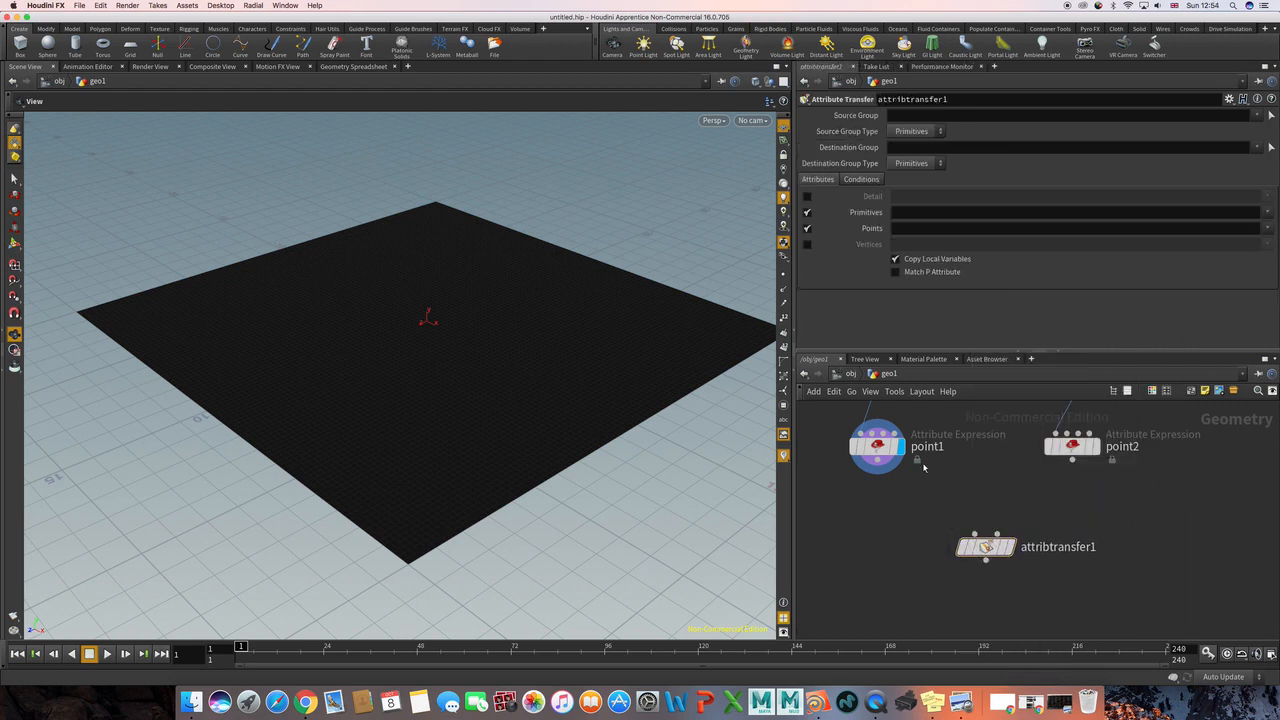
Step: Connect point1 to the Attribute Transfer node's first input and point2 to its second, and display the Attribute Transfer node
click(879, 464)
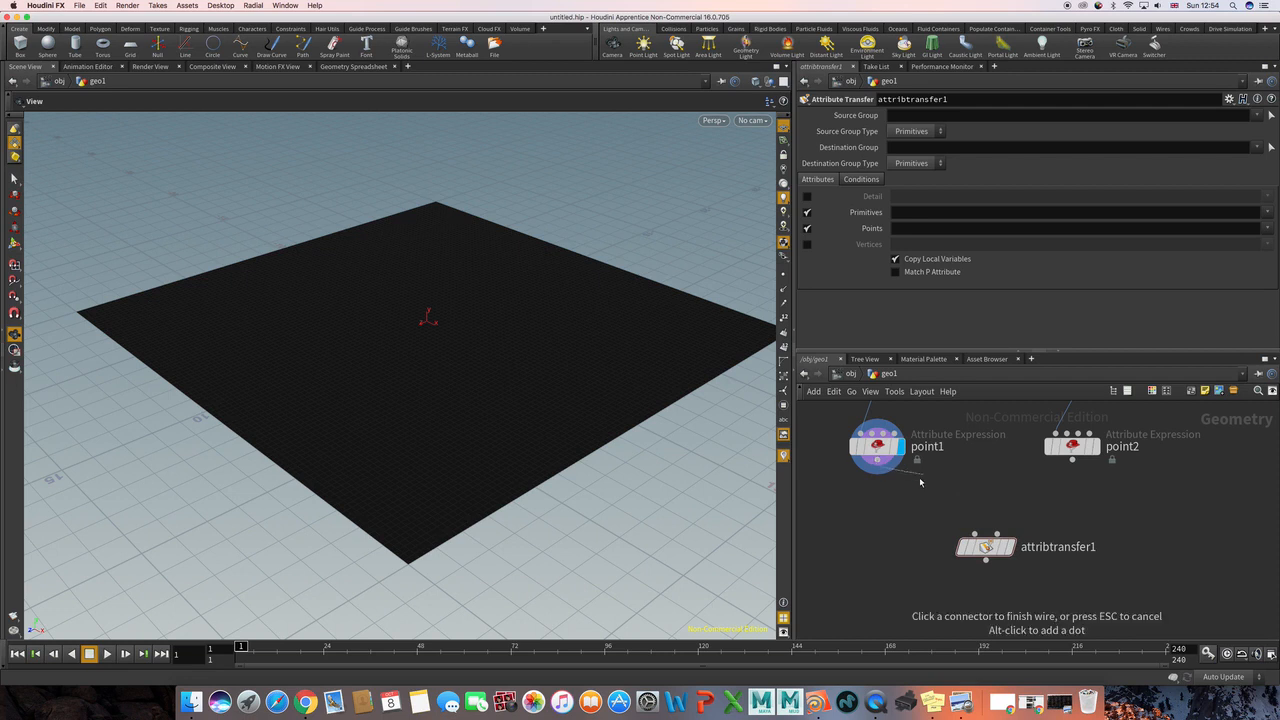
click(969, 518)
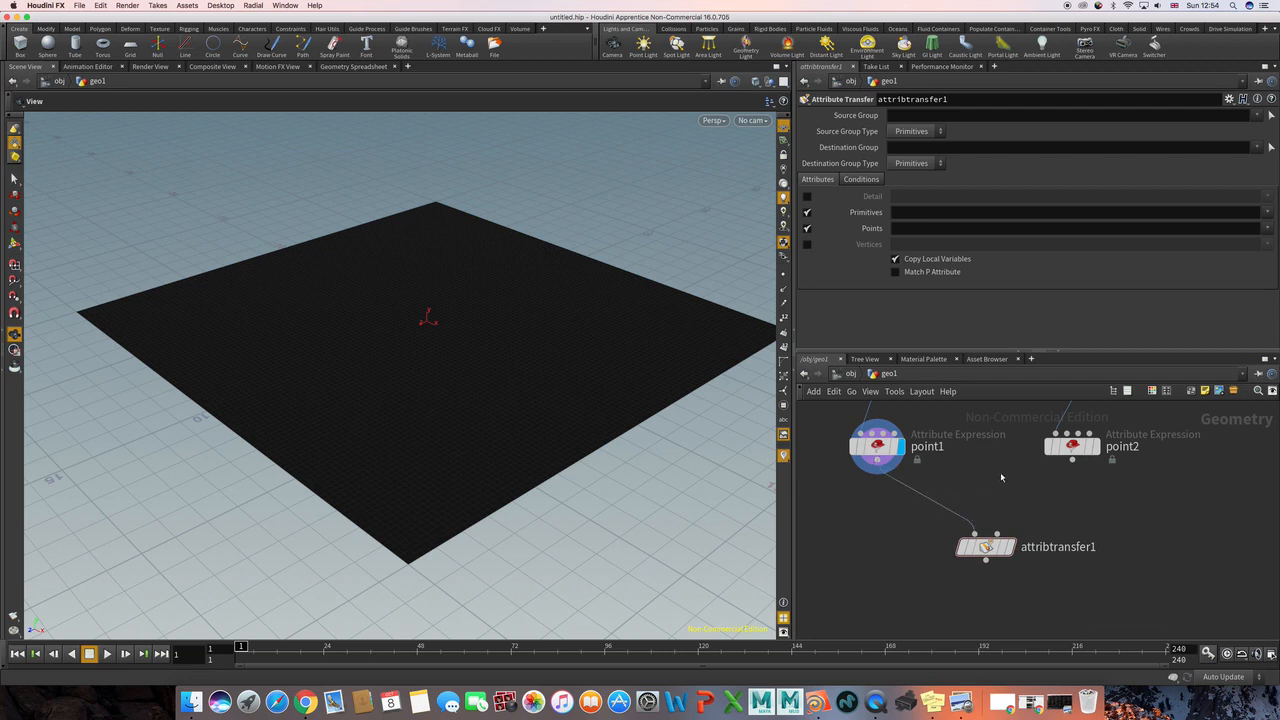
middle_drag(936, 446, 960, 473)
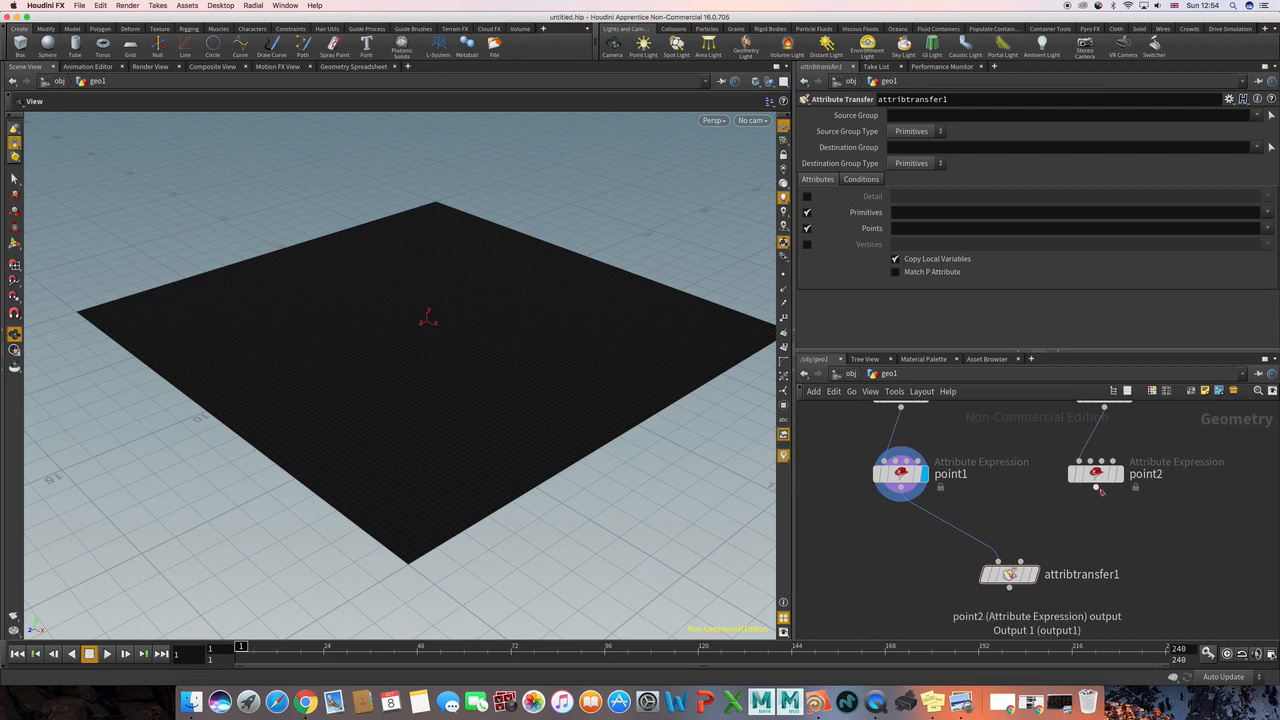
click(1096, 486)
click(1020, 561)
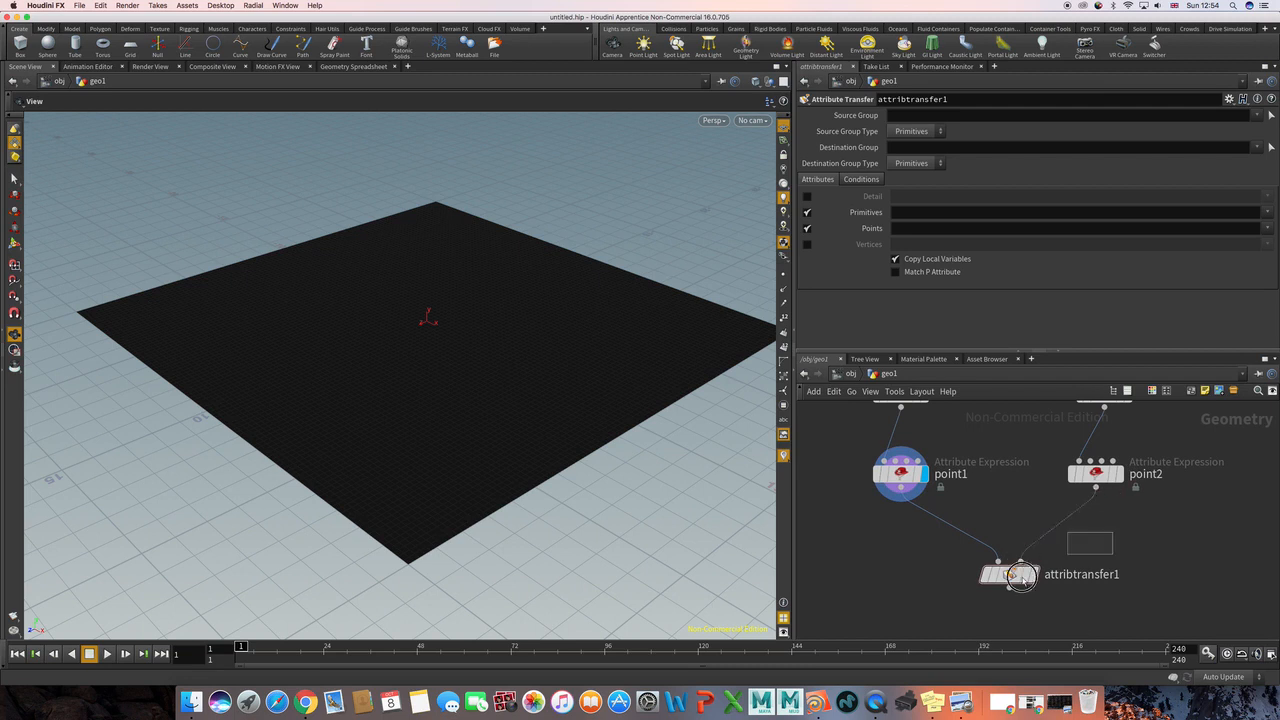
click(1043, 543)
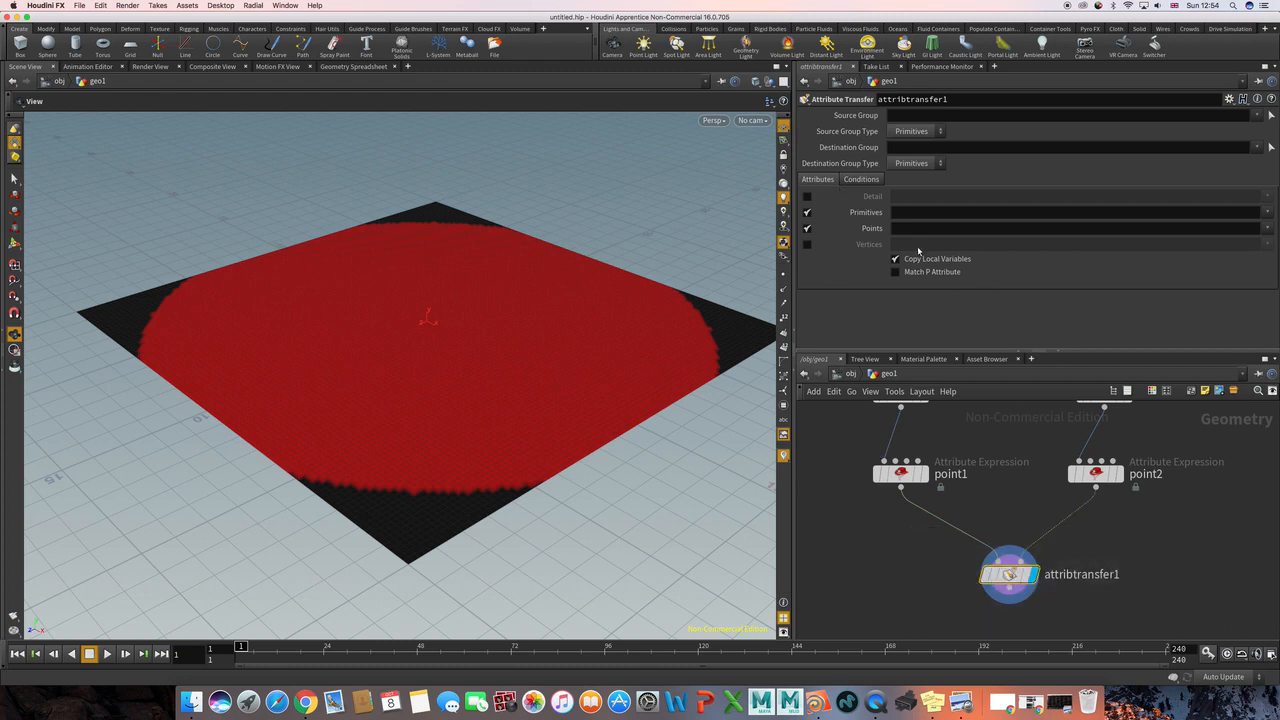
Step: Set the Attribute Transfer node's Distance Threshold condition to 1
click(861, 180)
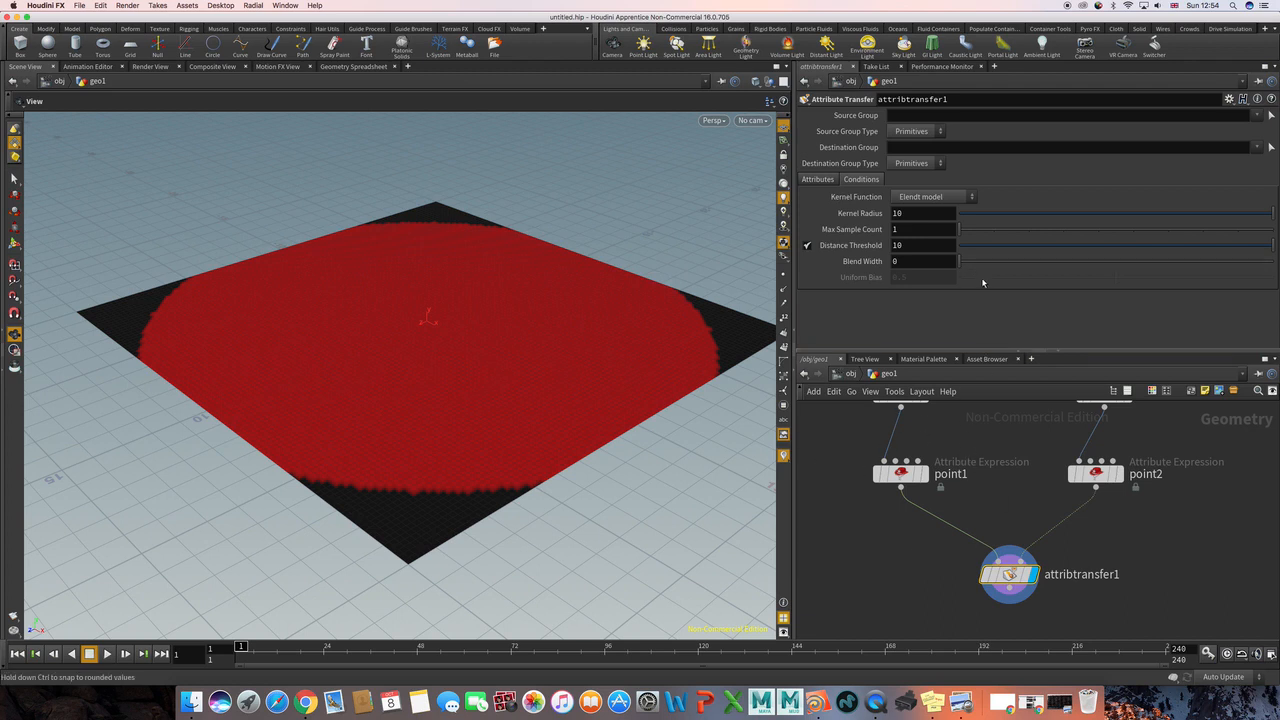
drag(997, 247, 990, 245)
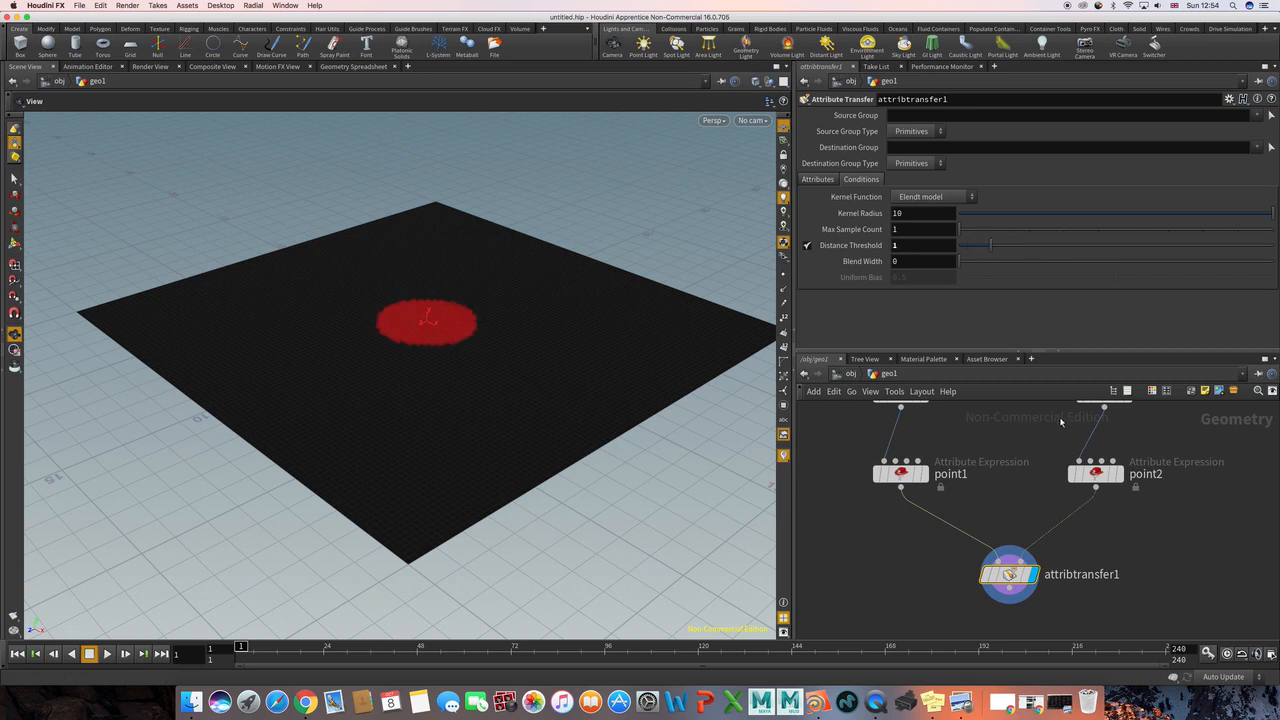
Step: Turn on the template flag of the sphere1 node so its outline shows over the grid
middle_drag(1061, 421, 1028, 454)
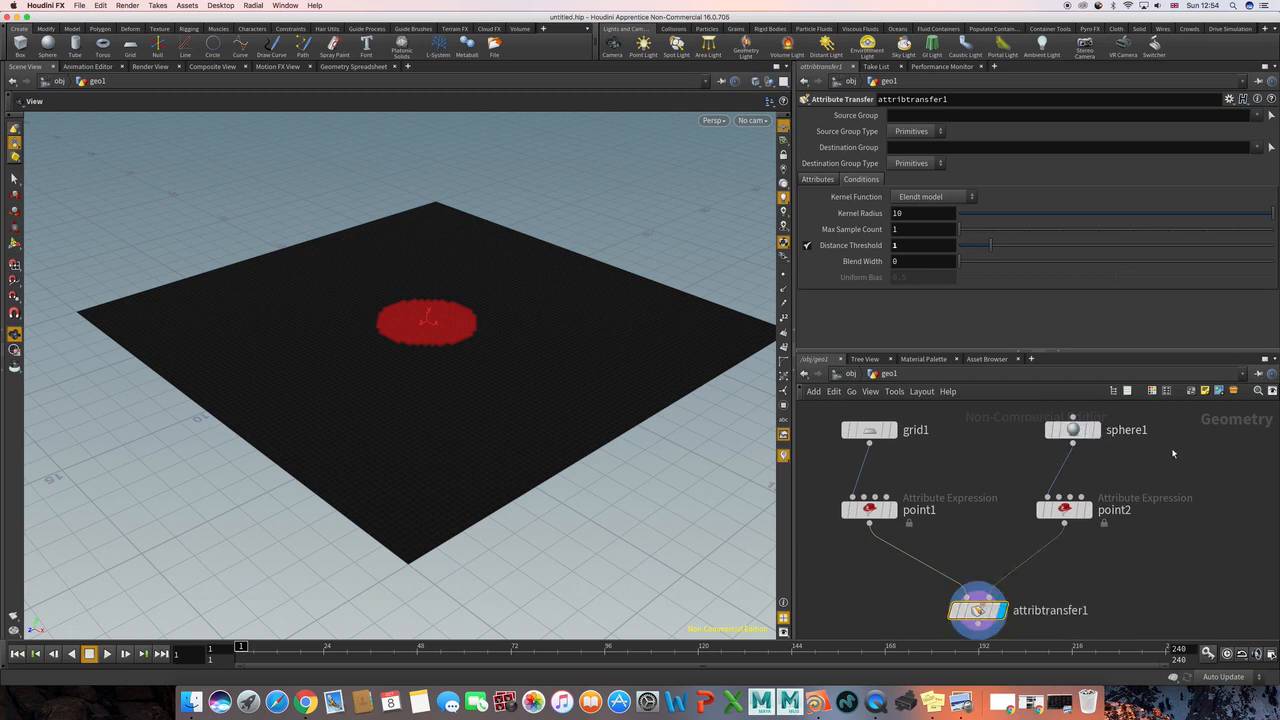
mouse_move(1066, 431)
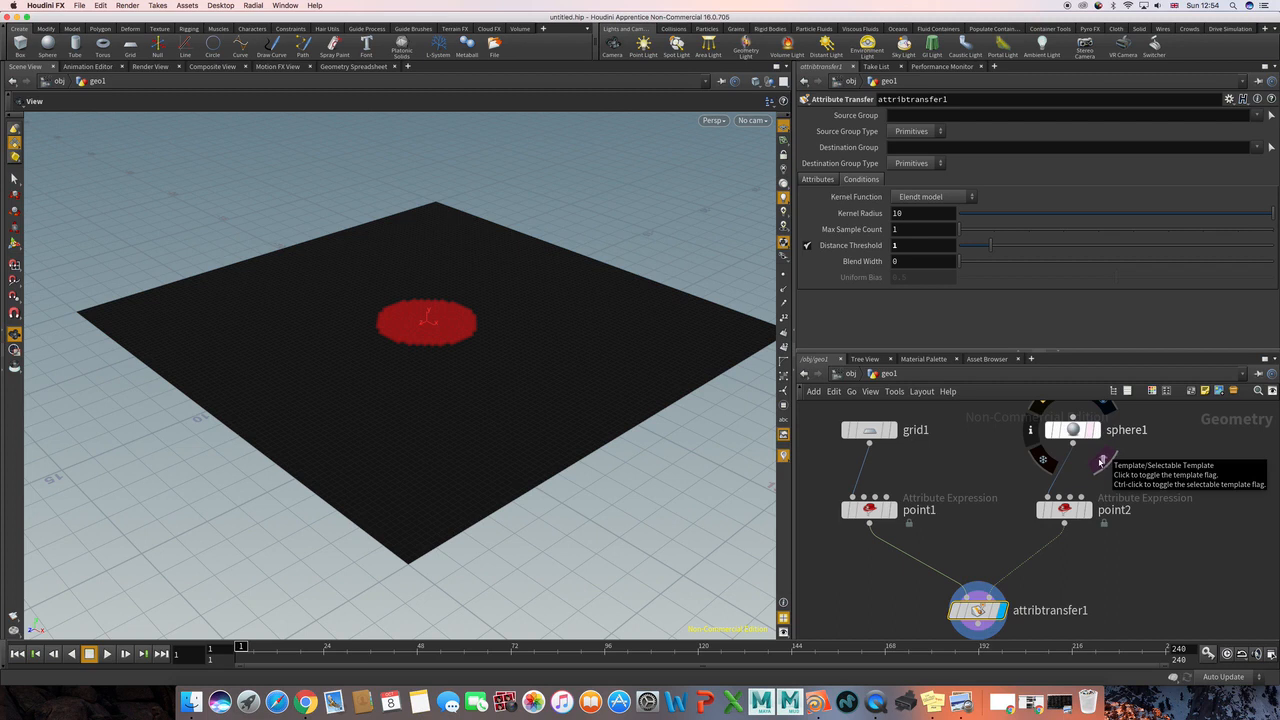
click(1101, 461)
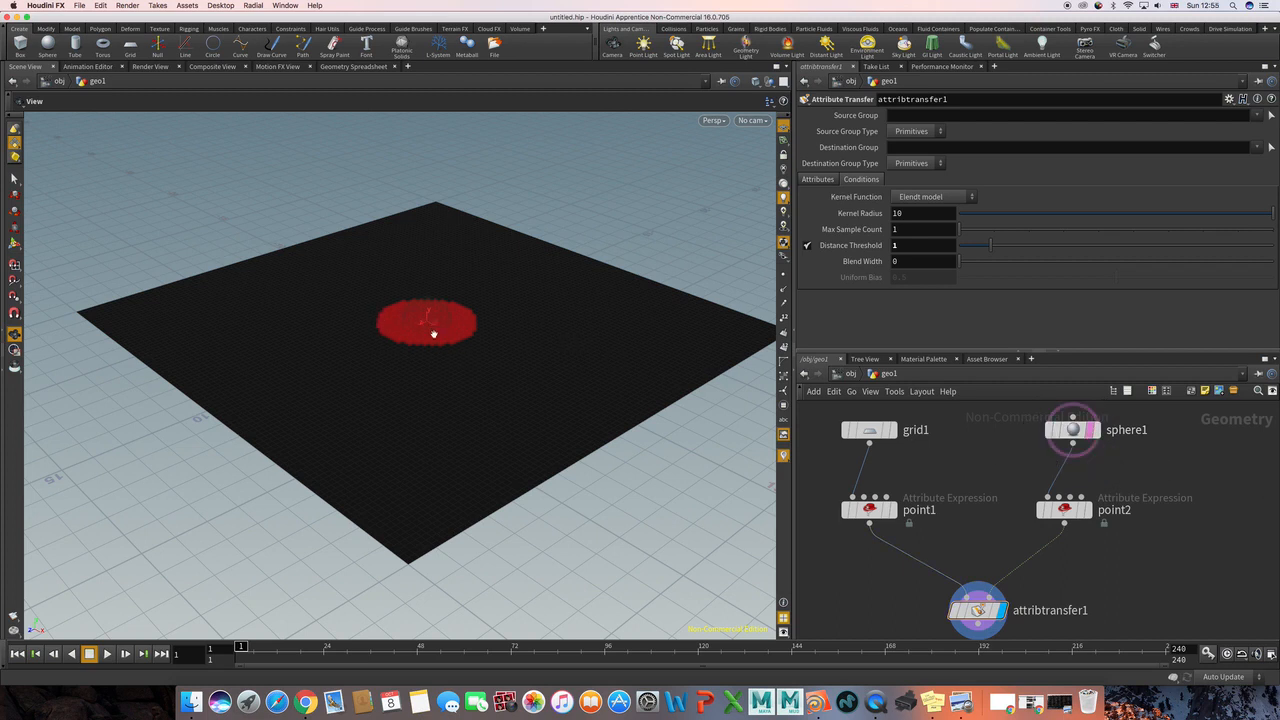
scroll(1013, 513, down, 2)
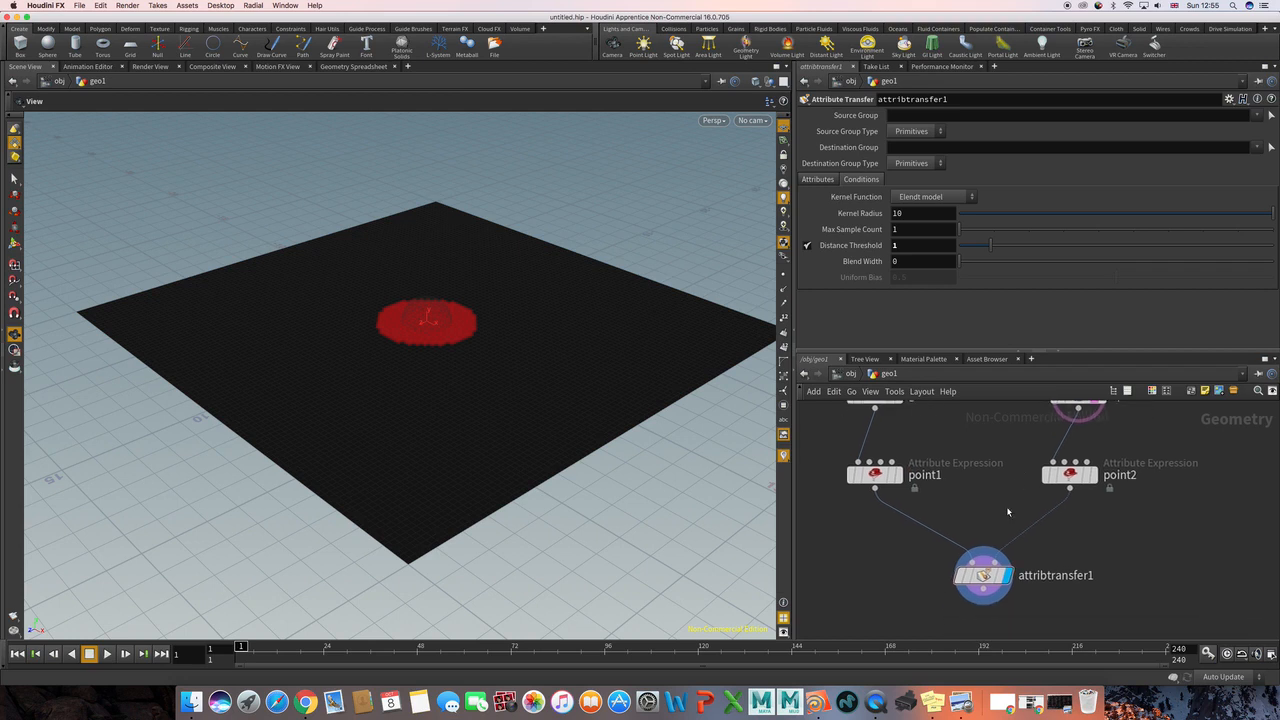
middle_drag(997, 505, 994, 538)
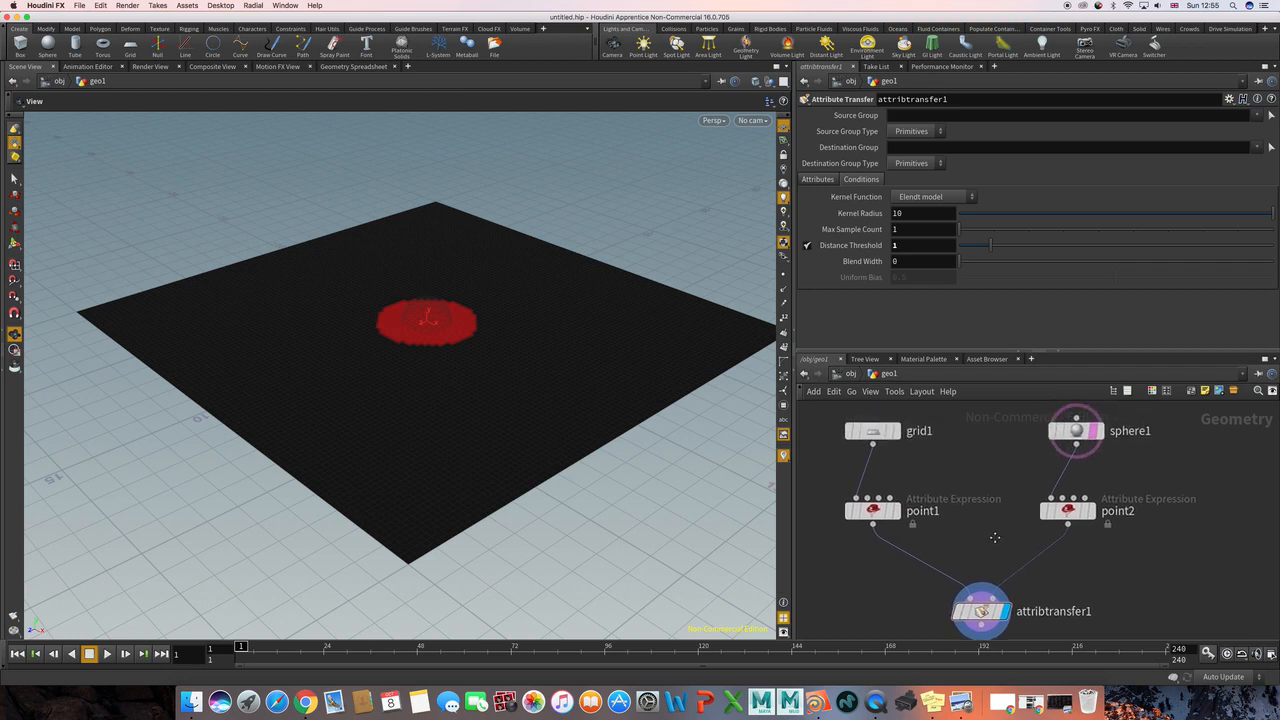
scroll(1001, 540, down, 3)
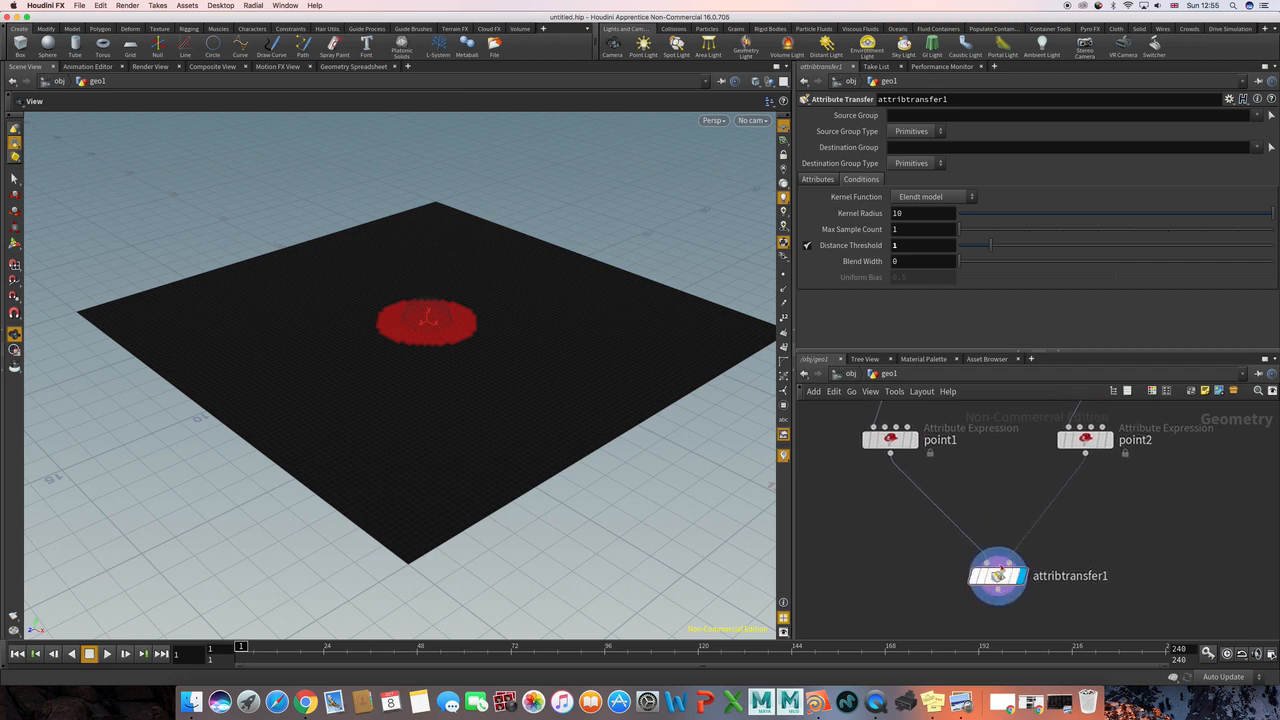
Step: Insert a Transform node into the connection between point2 and the Attribute Transfer node
scroll(1000, 500, up, 2)
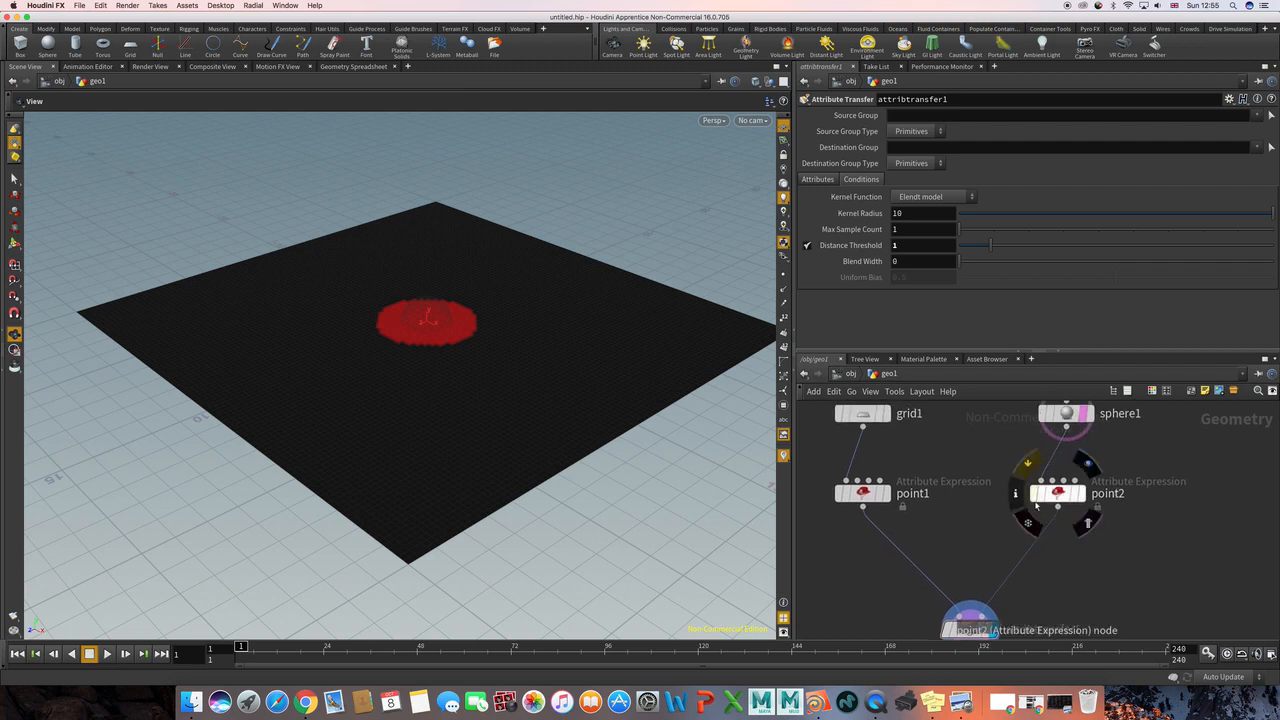
drag(1057, 498, 1066, 481)
click(1107, 545)
middle_drag(1112, 550, 1093, 534)
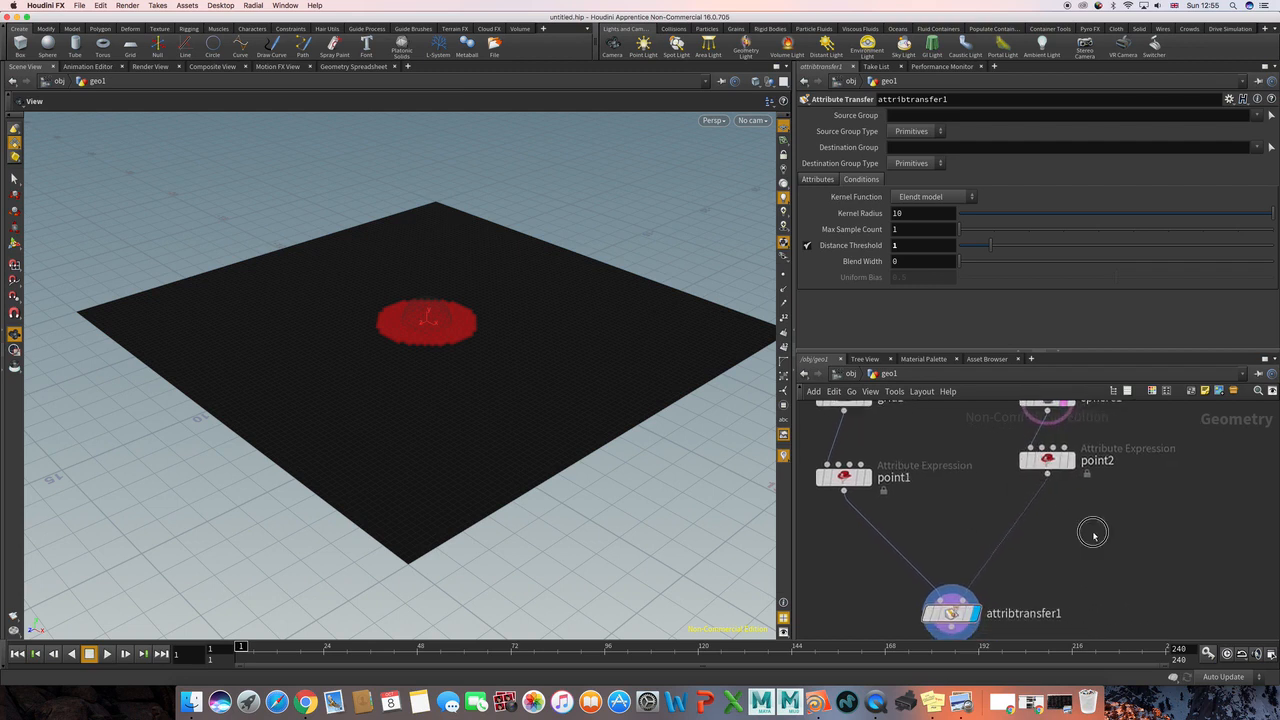
key(Tab)
text(tr)
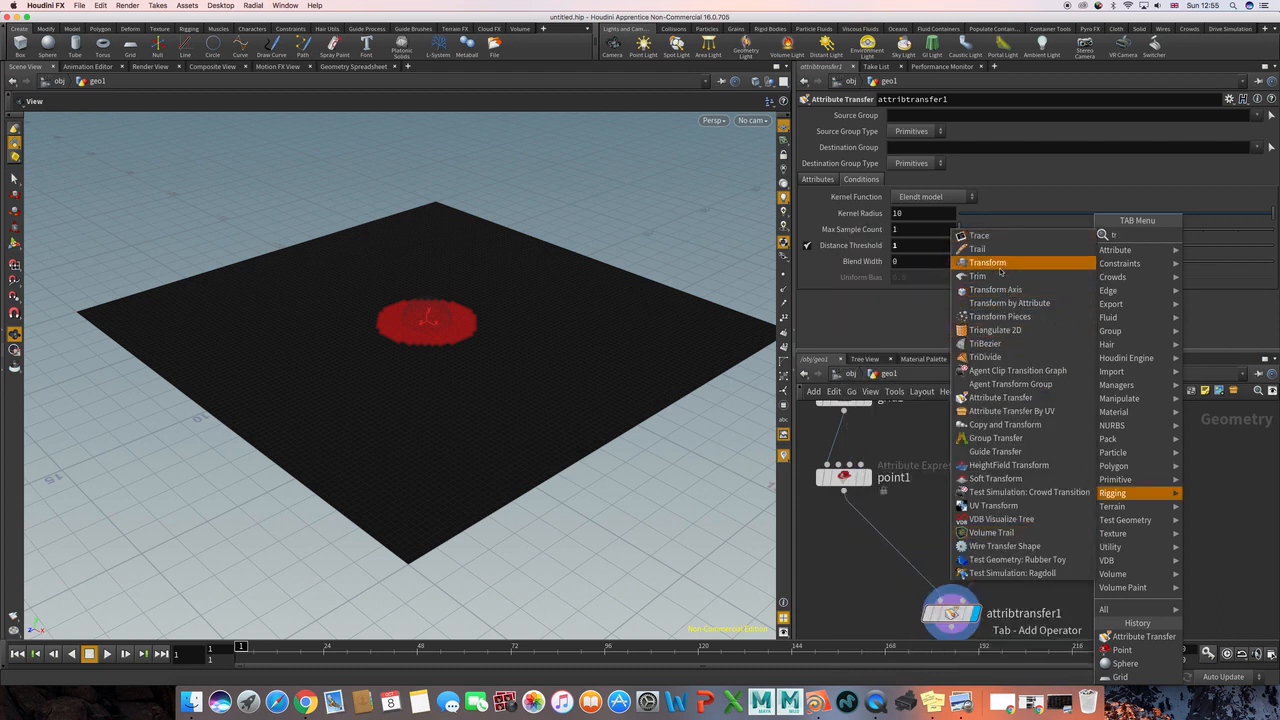
click(987, 262)
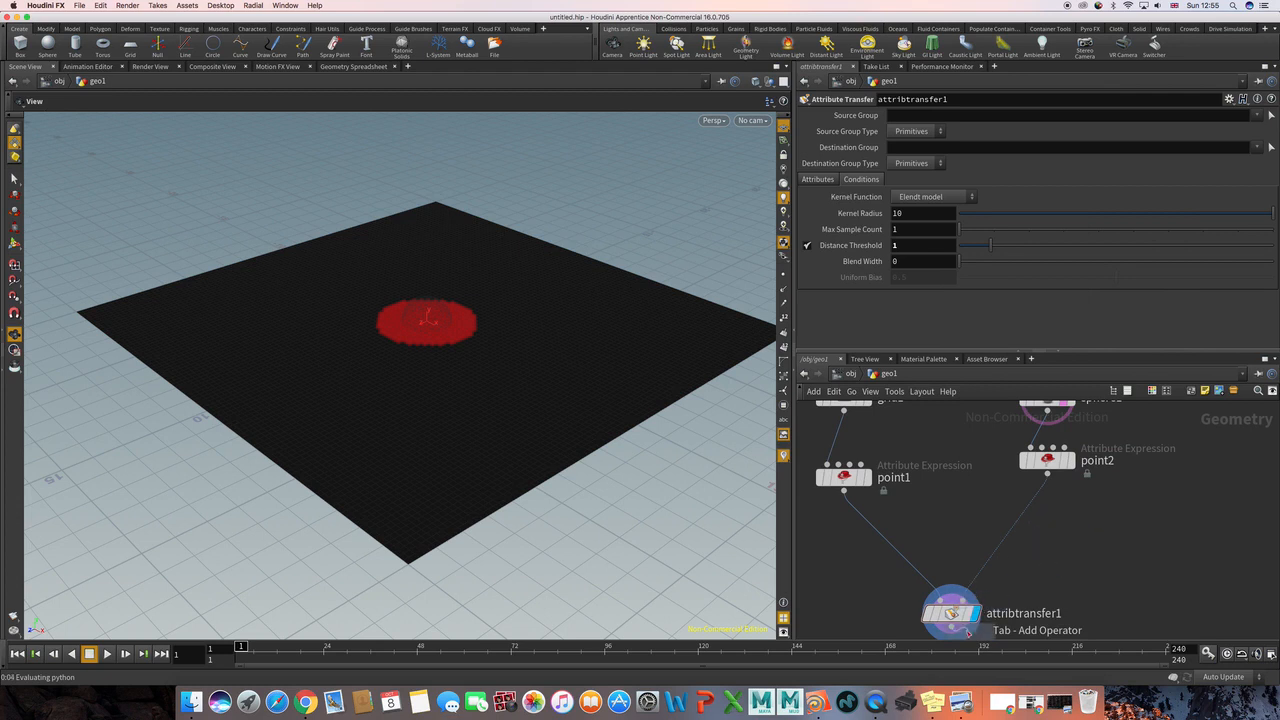
click(1025, 535)
drag(1022, 532, 1048, 533)
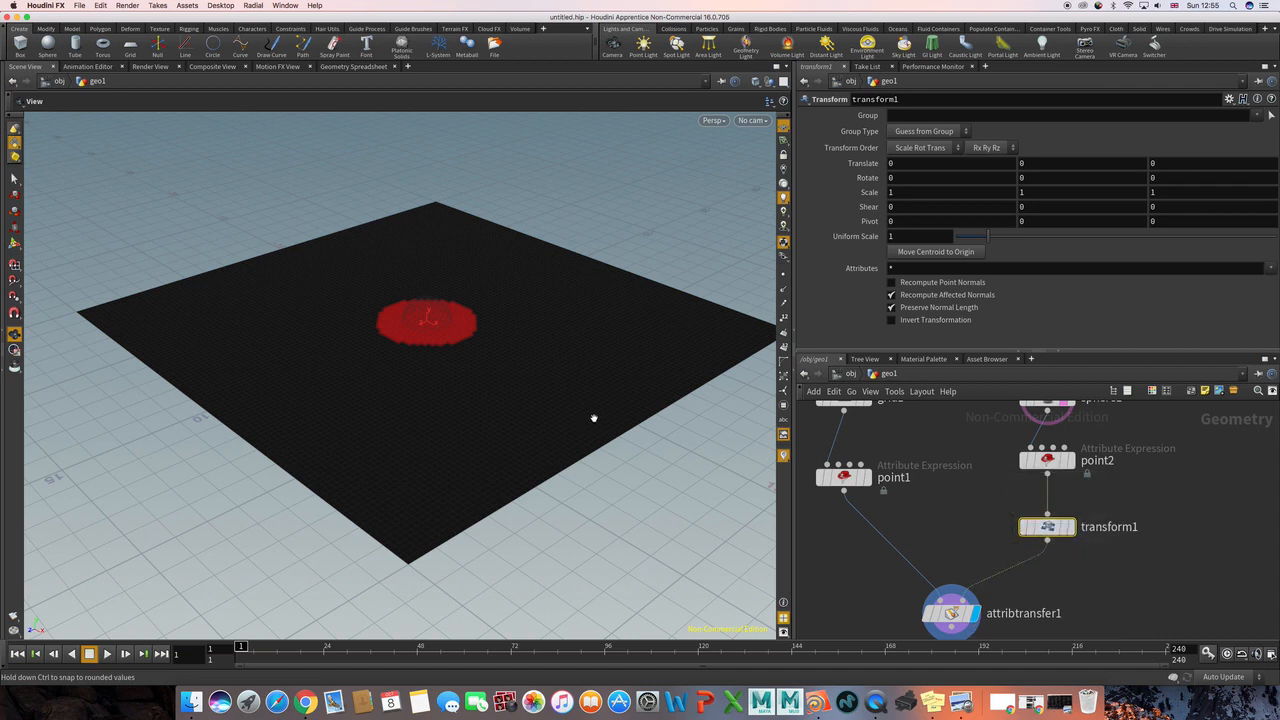
Step: Move the transformed sphere across the grid plane to about 2.26 in X and 4.03 in Z
key(Return)
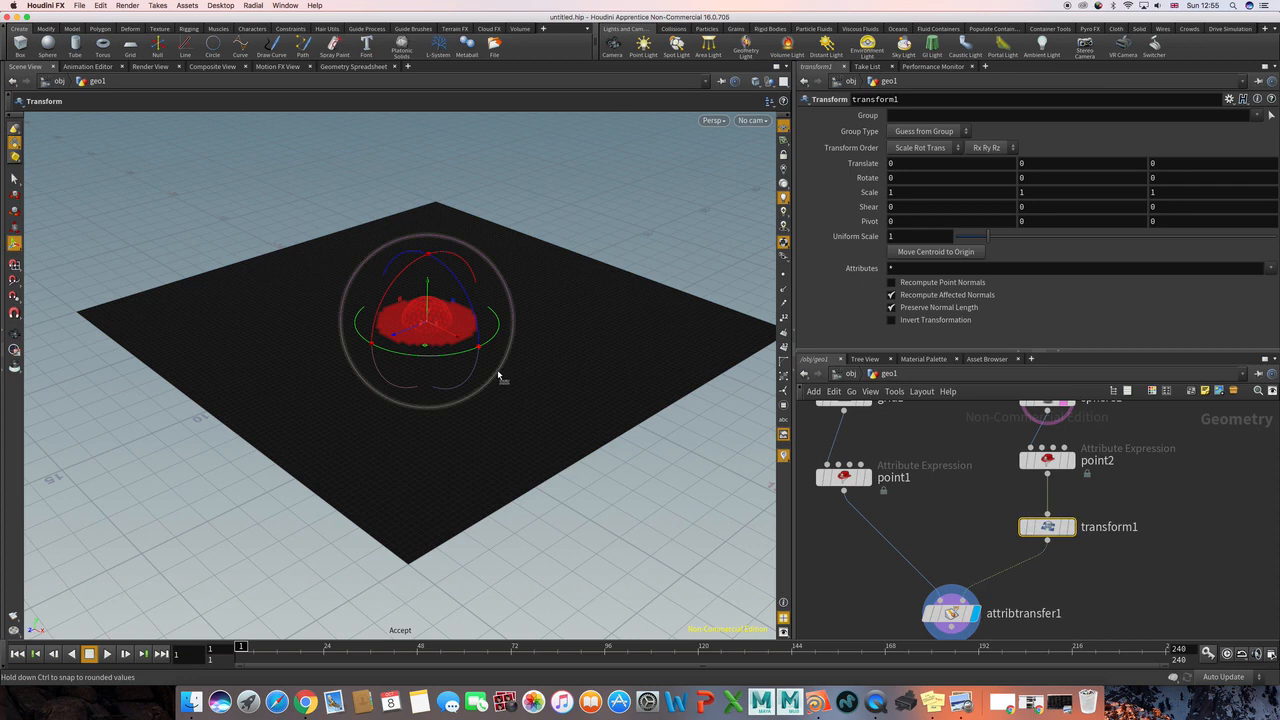
key(t)
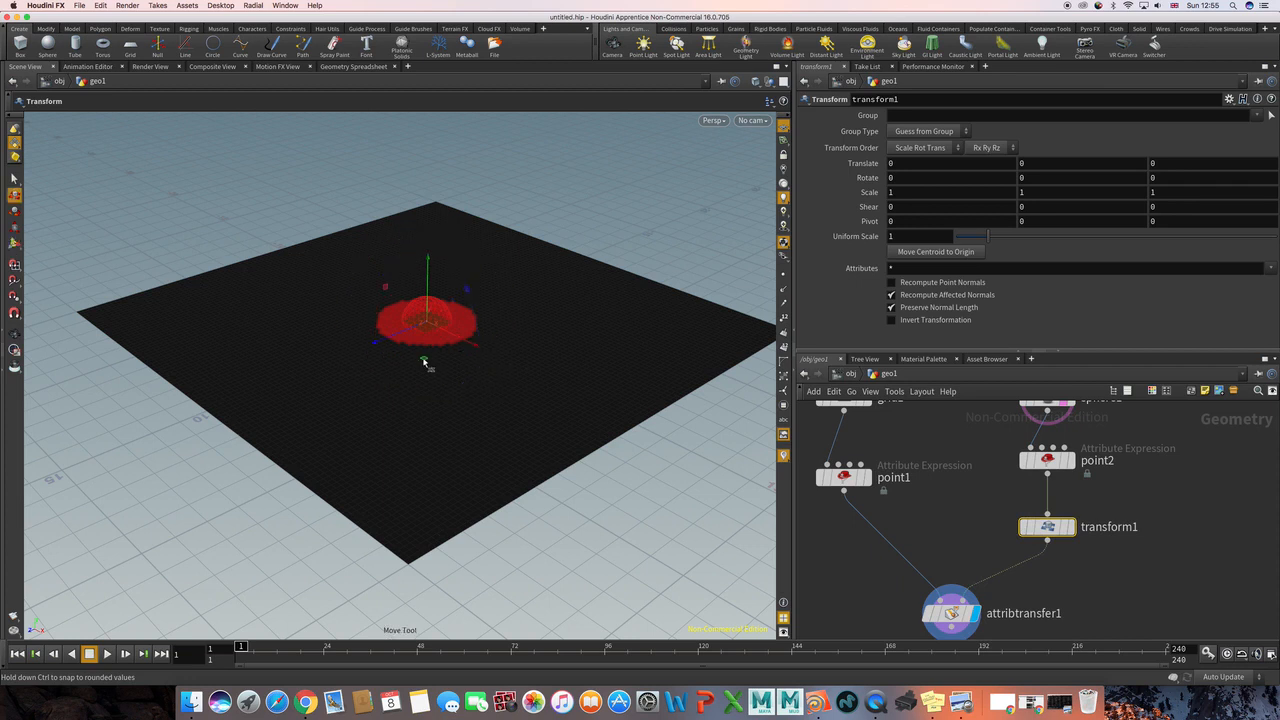
drag(426, 360, 396, 433)
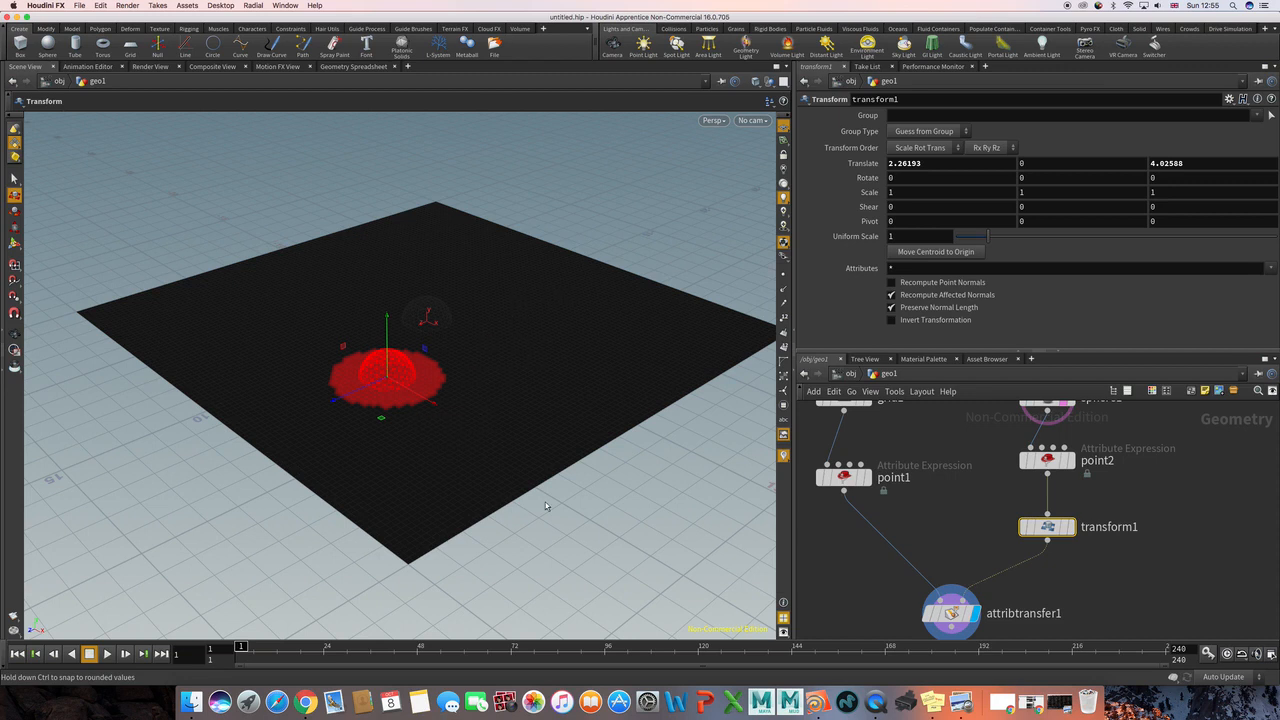
Step: Turn off the template flag of the sphere1 node
click(928, 529)
middle_drag(914, 533, 916, 453)
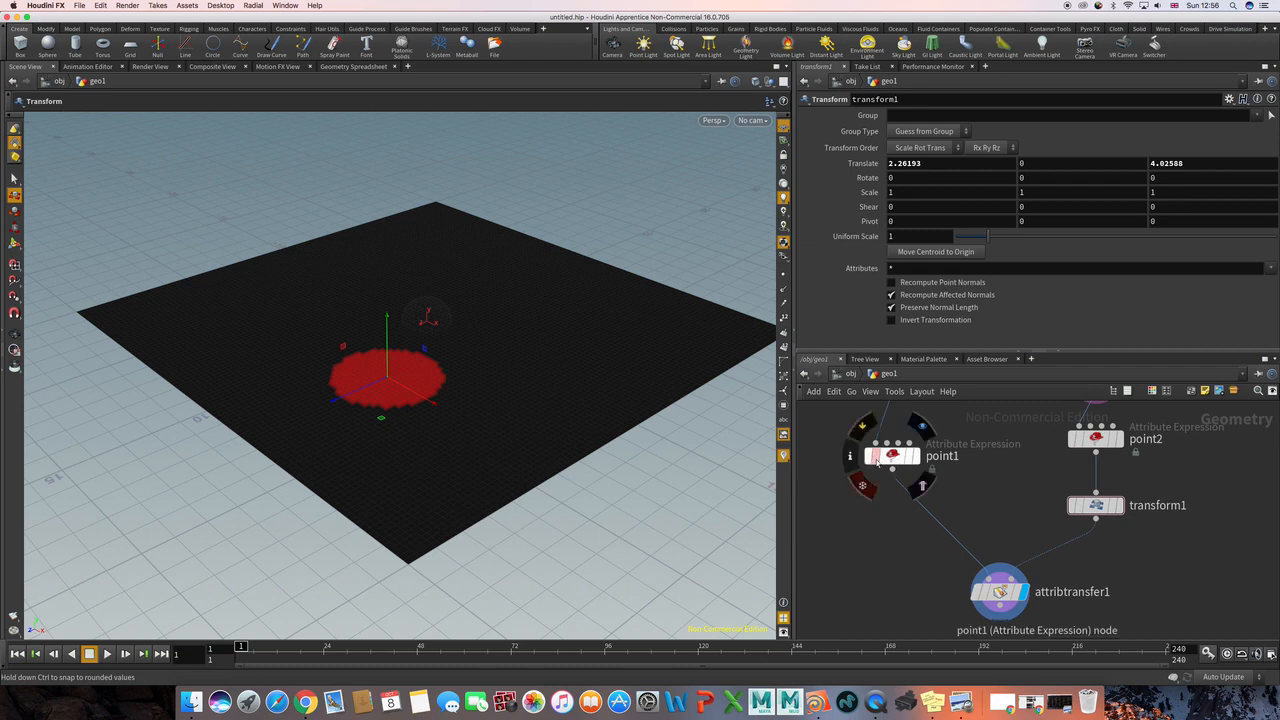
middle_drag(1003, 514, 968, 456)
drag(967, 535, 926, 515)
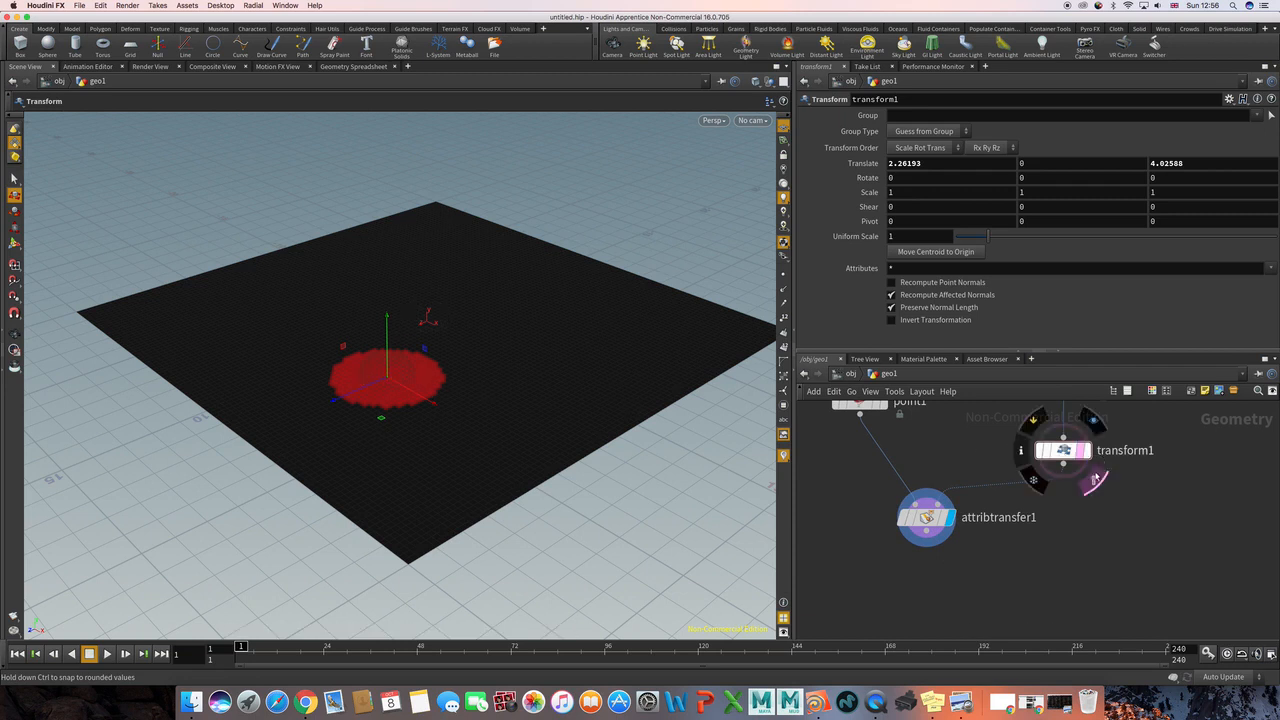
middle_drag(1026, 539, 1045, 510)
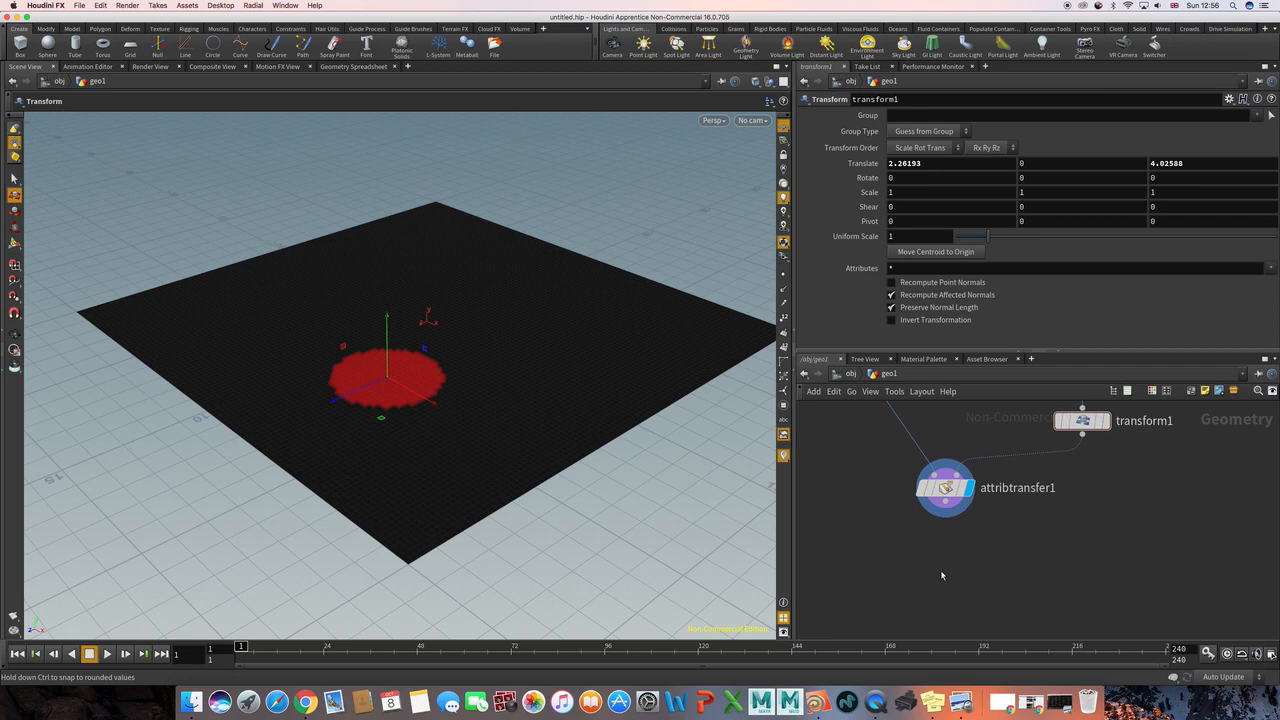
Step: Add a Group Expression node below the Attribute Transfer node, connect attribtransfer1 to its first input and display it
key(Tab)
text(gr)
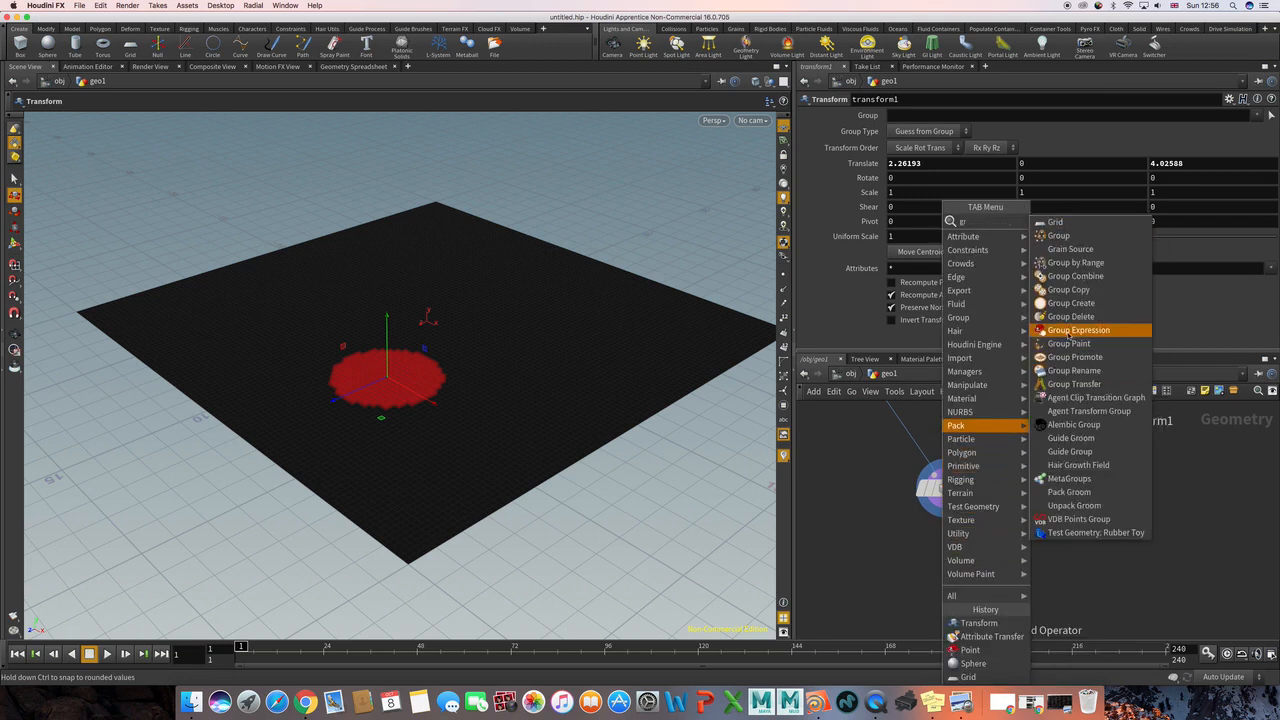
click(1078, 331)
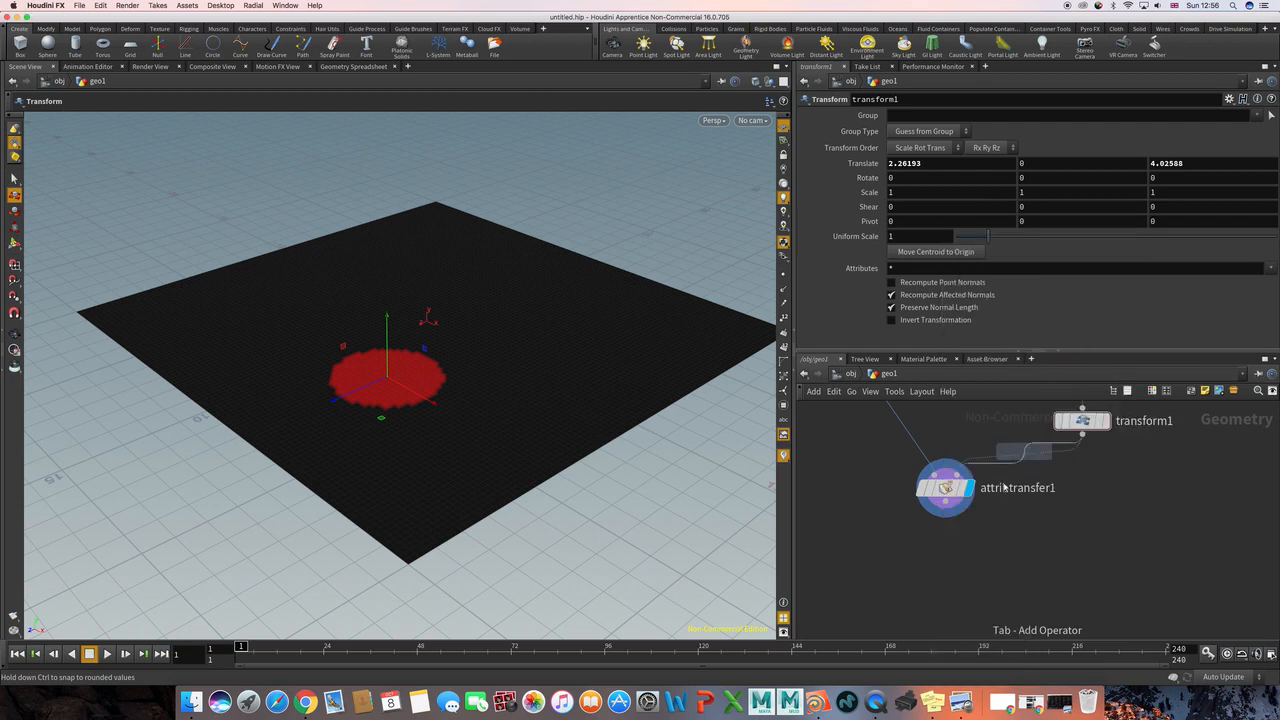
click(945, 550)
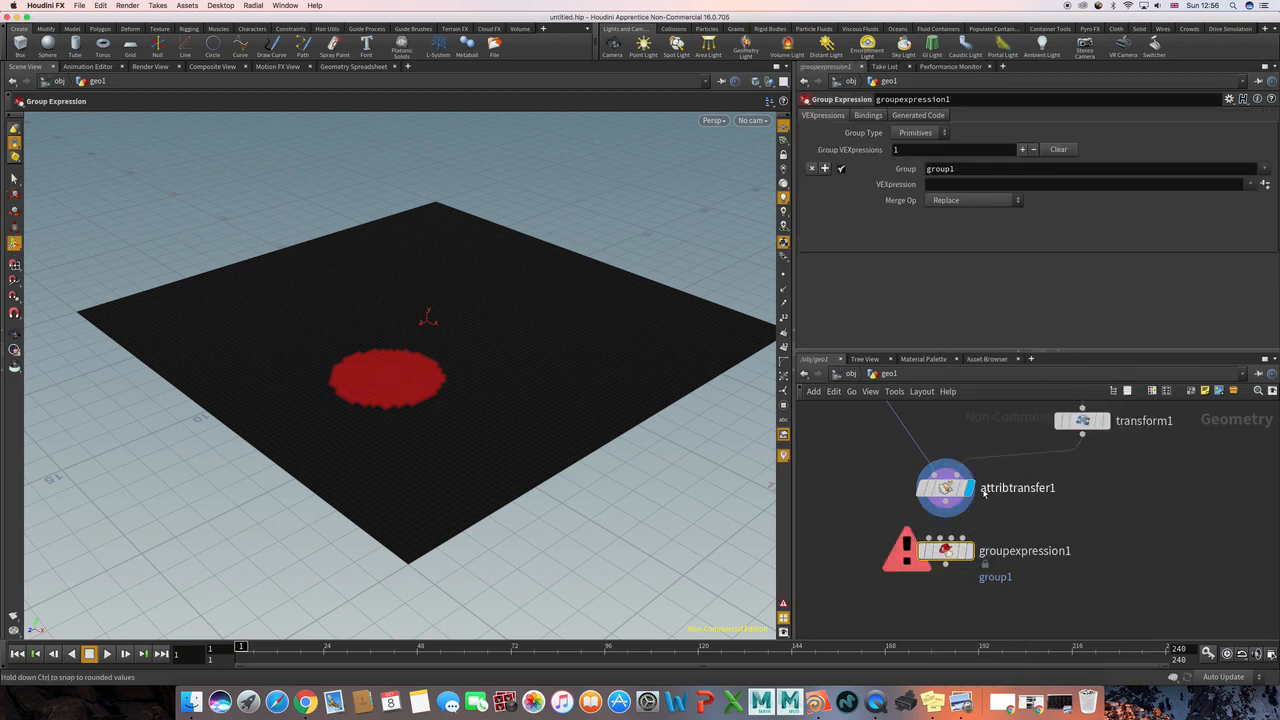
click(945, 511)
click(929, 538)
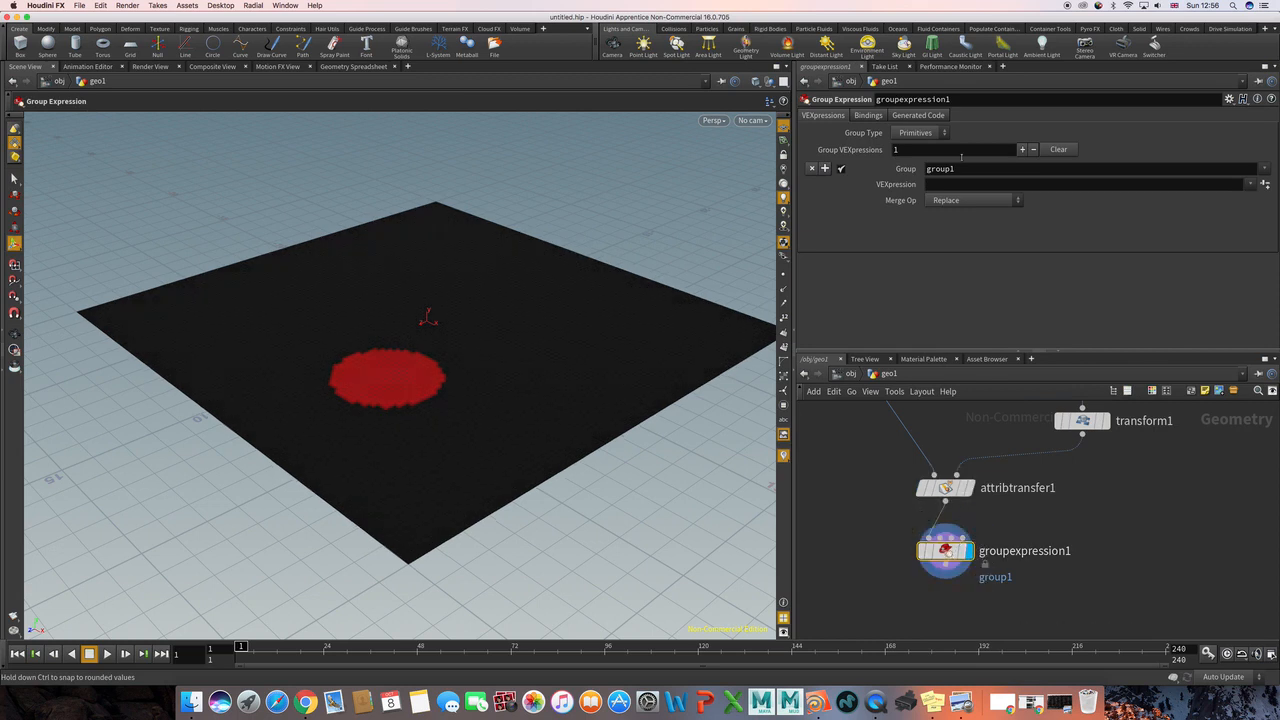
click(917, 133)
click(912, 161)
text(@Cd)
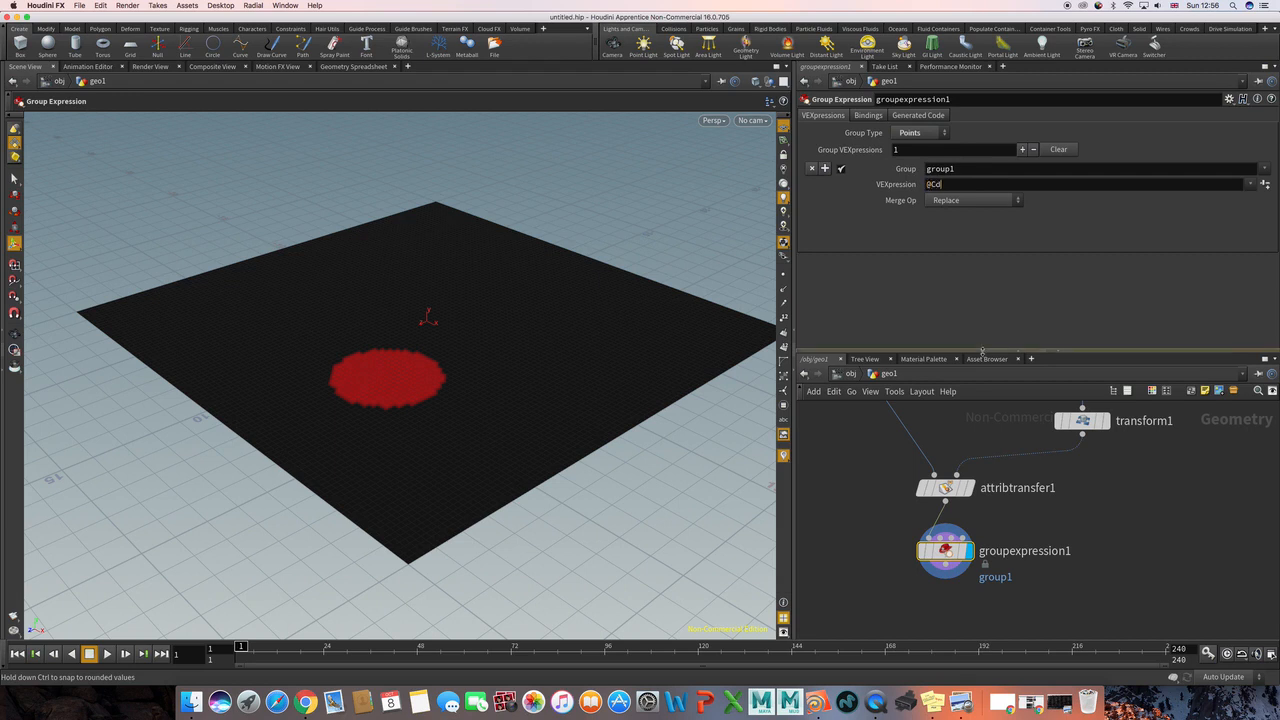
key(Return)
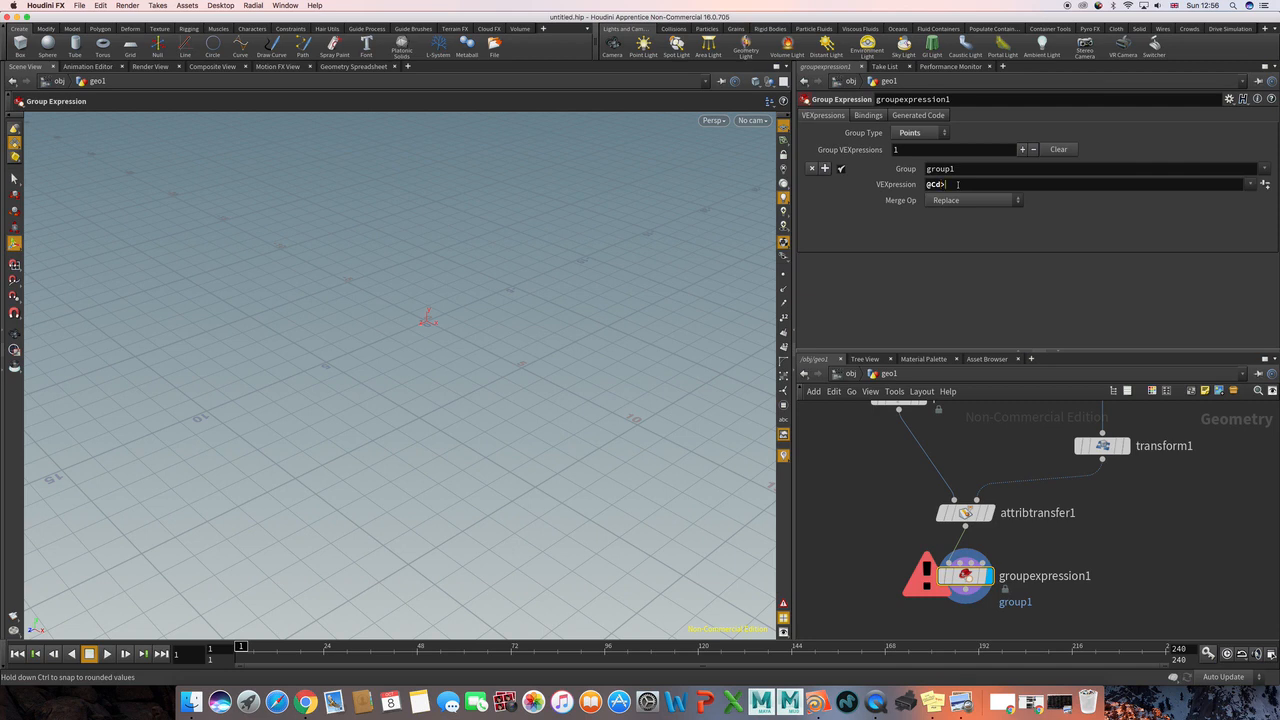
text(0.2)
key(Return)
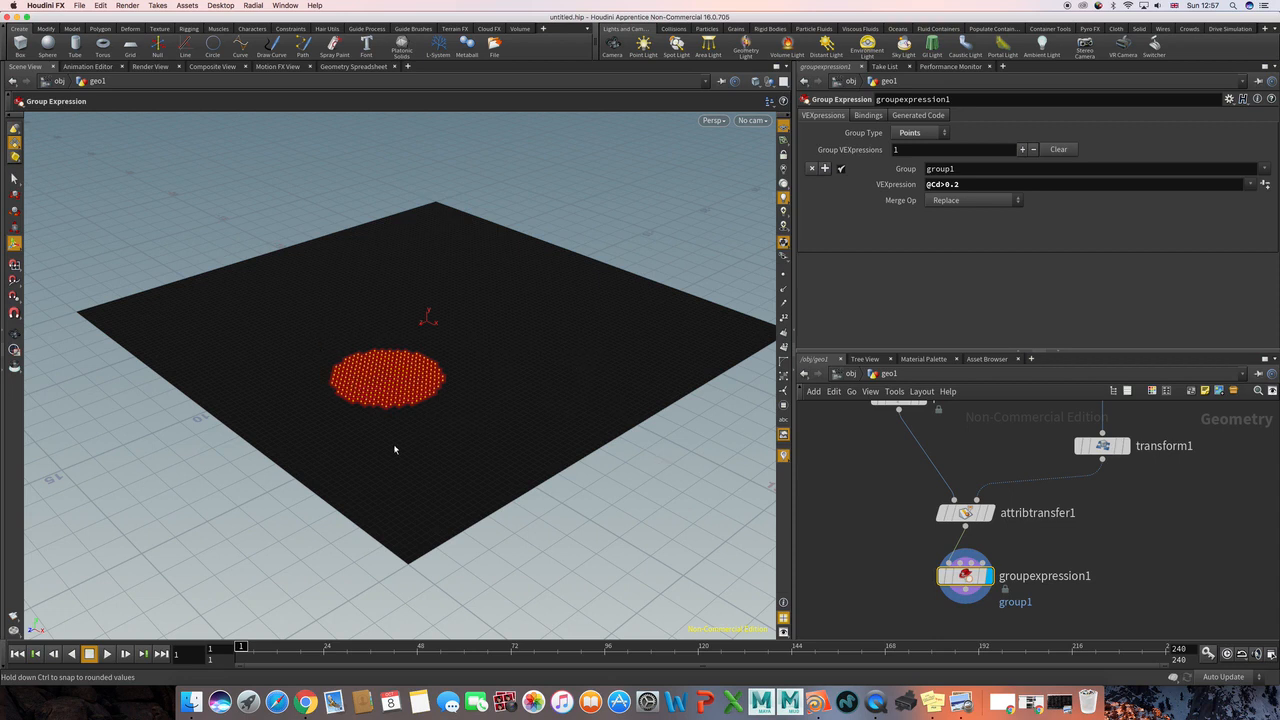
Step: Add a Transform node below the Group Expression node, connect groupexpression1 to it and display it
scroll(880, 530, down, 5)
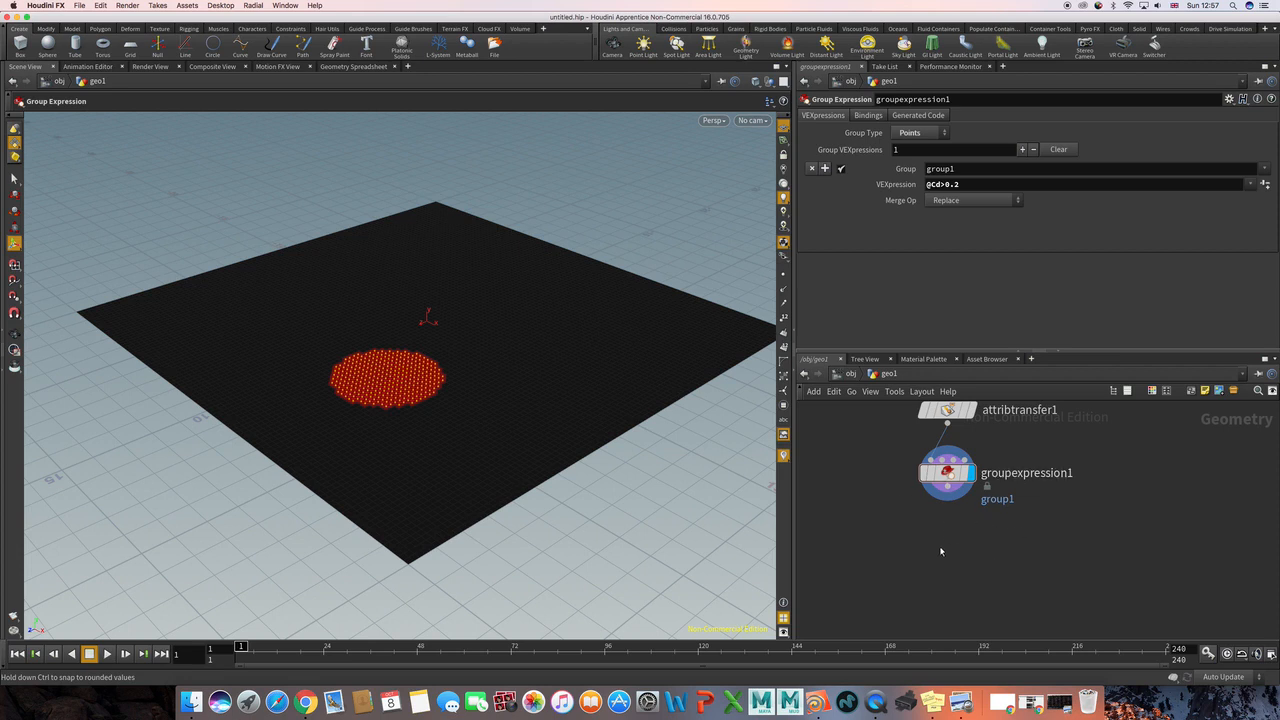
key(Tab)
text(tra)
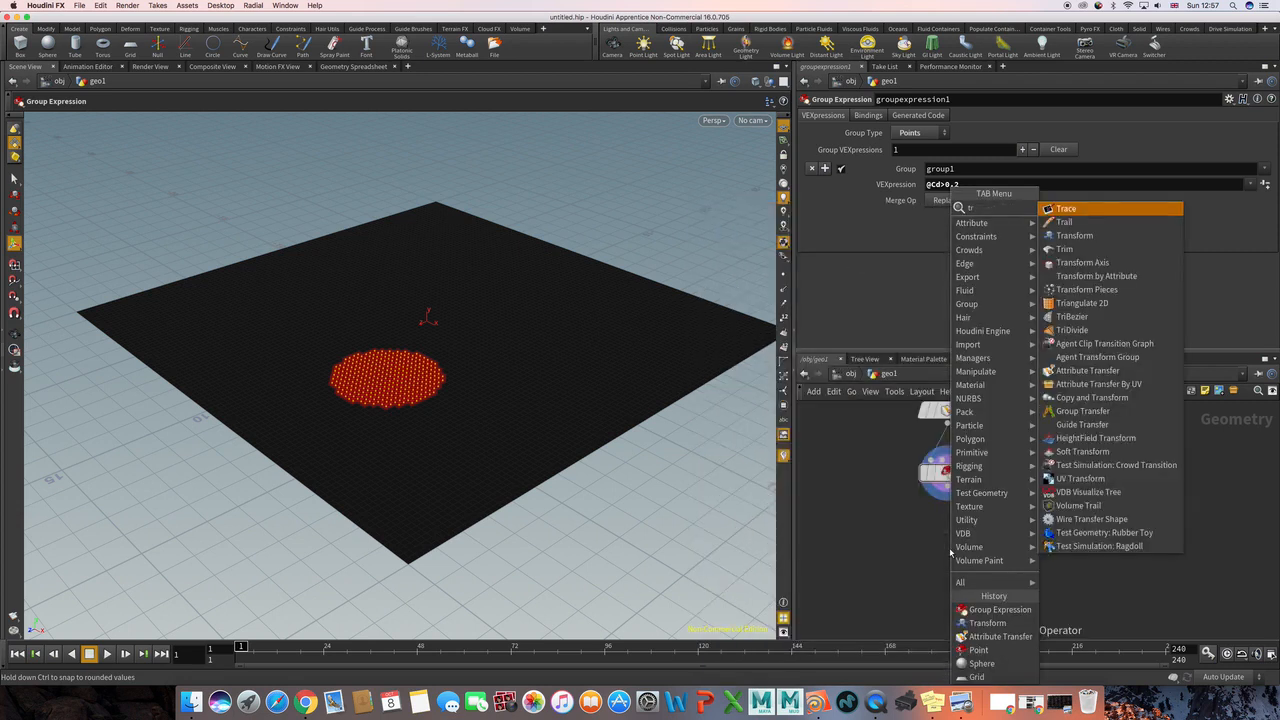
key(Down)
key(Down)
key(Return)
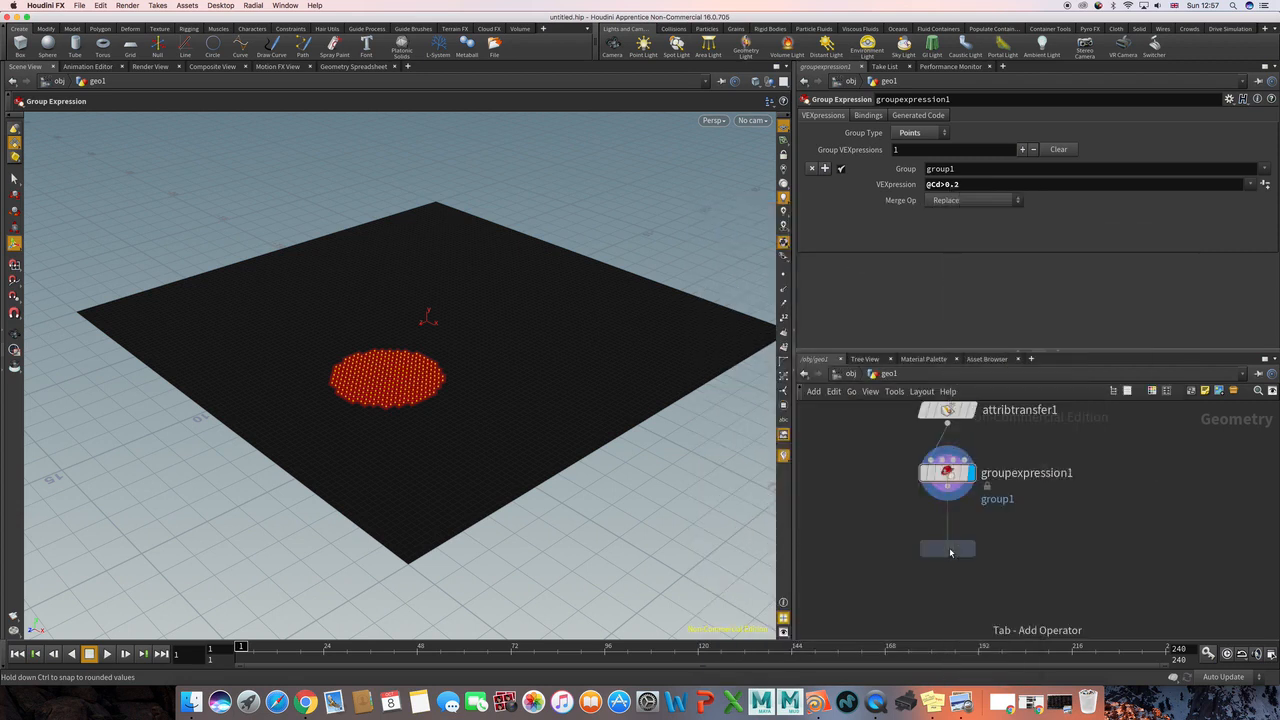
click(950, 550)
click(947, 495)
click(947, 538)
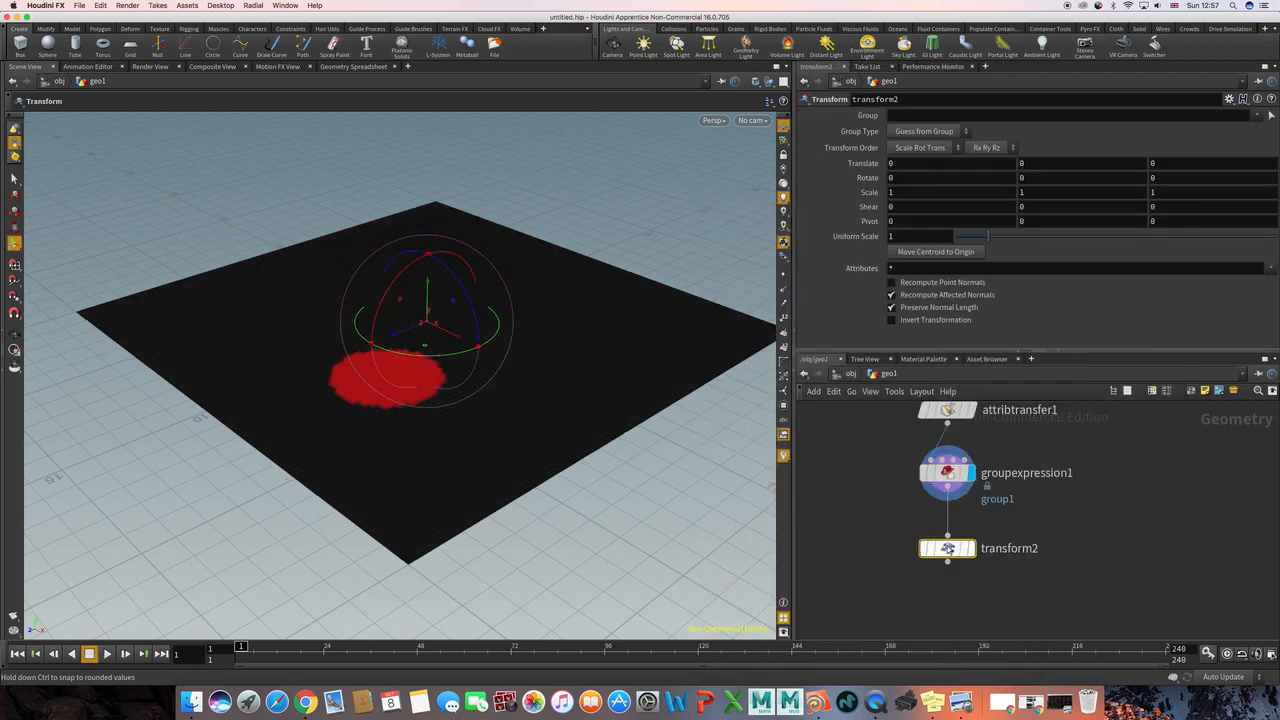
click(979, 529)
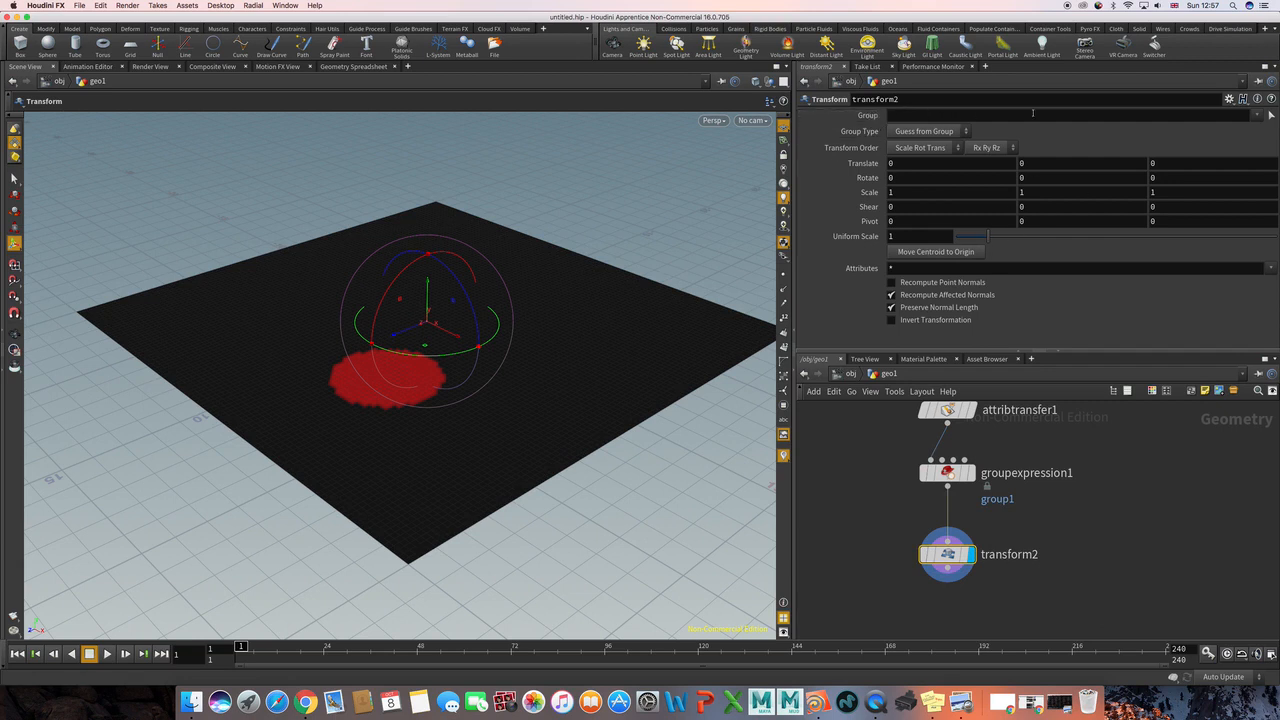
Step: Limit the transform2 node to group1 and set its Y translation to -0.8
click(1256, 115)
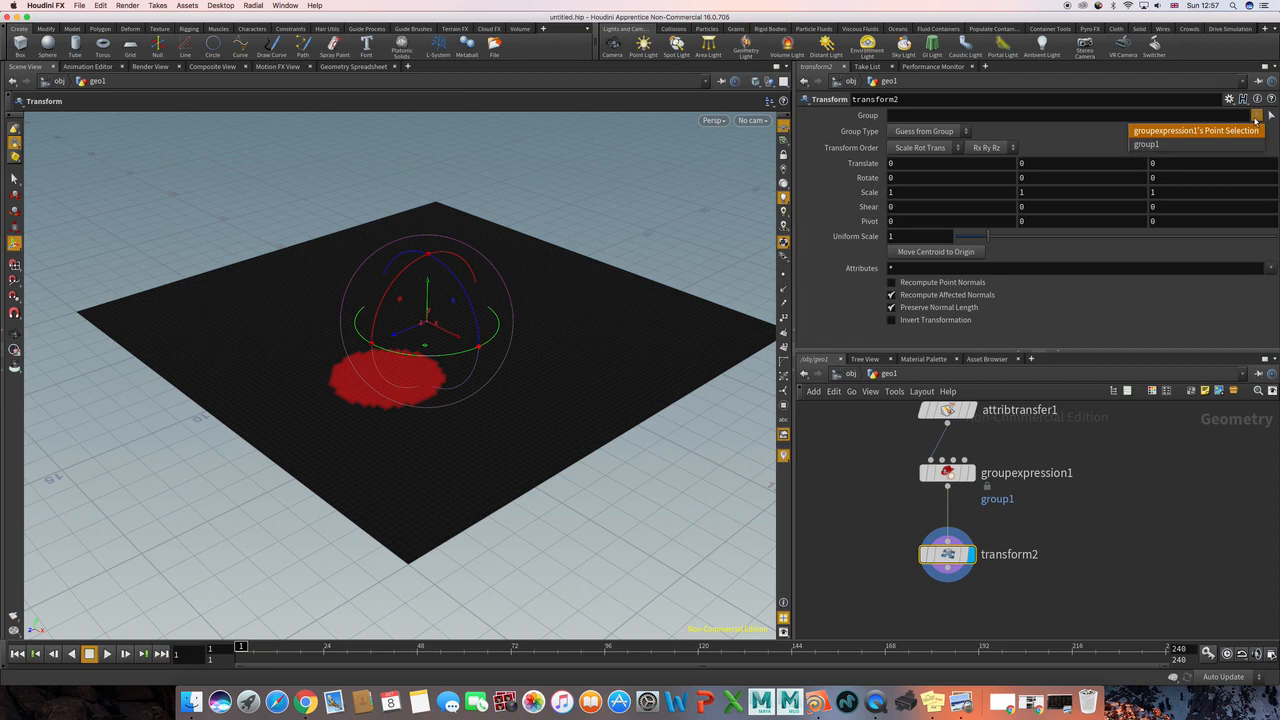
click(1155, 145)
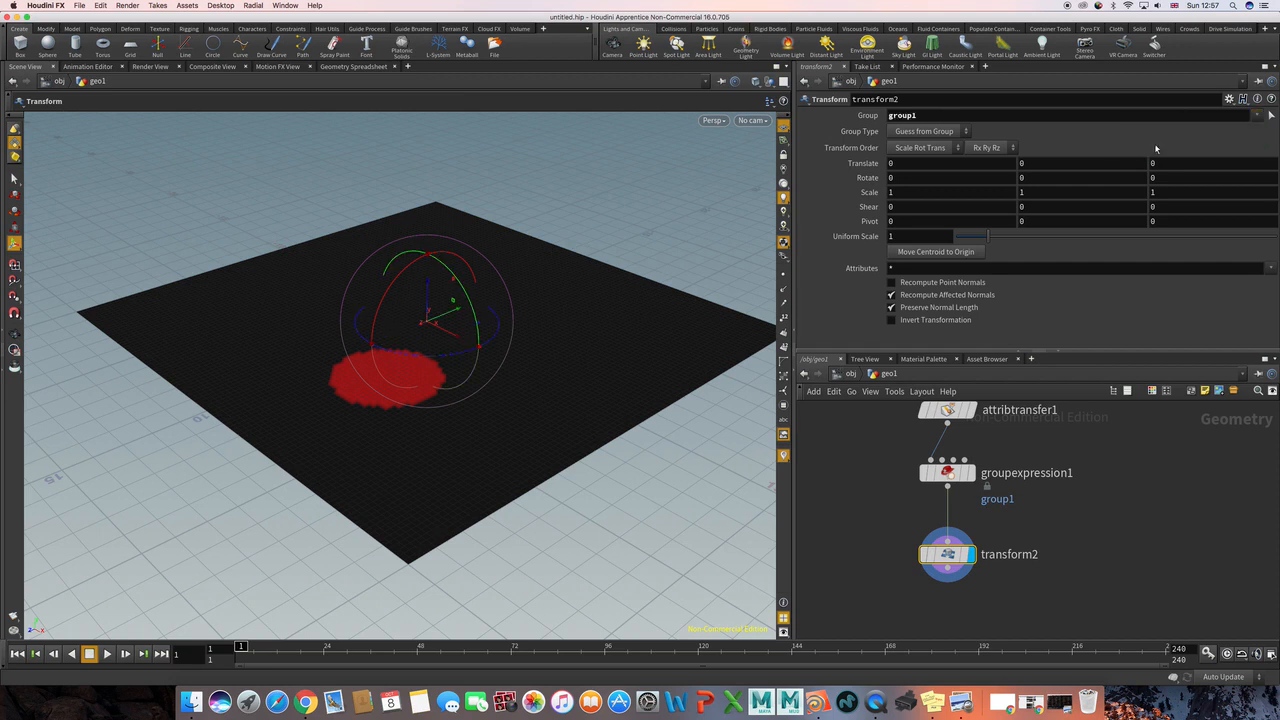
click(1052, 162)
text(-0.8)
key(Return)
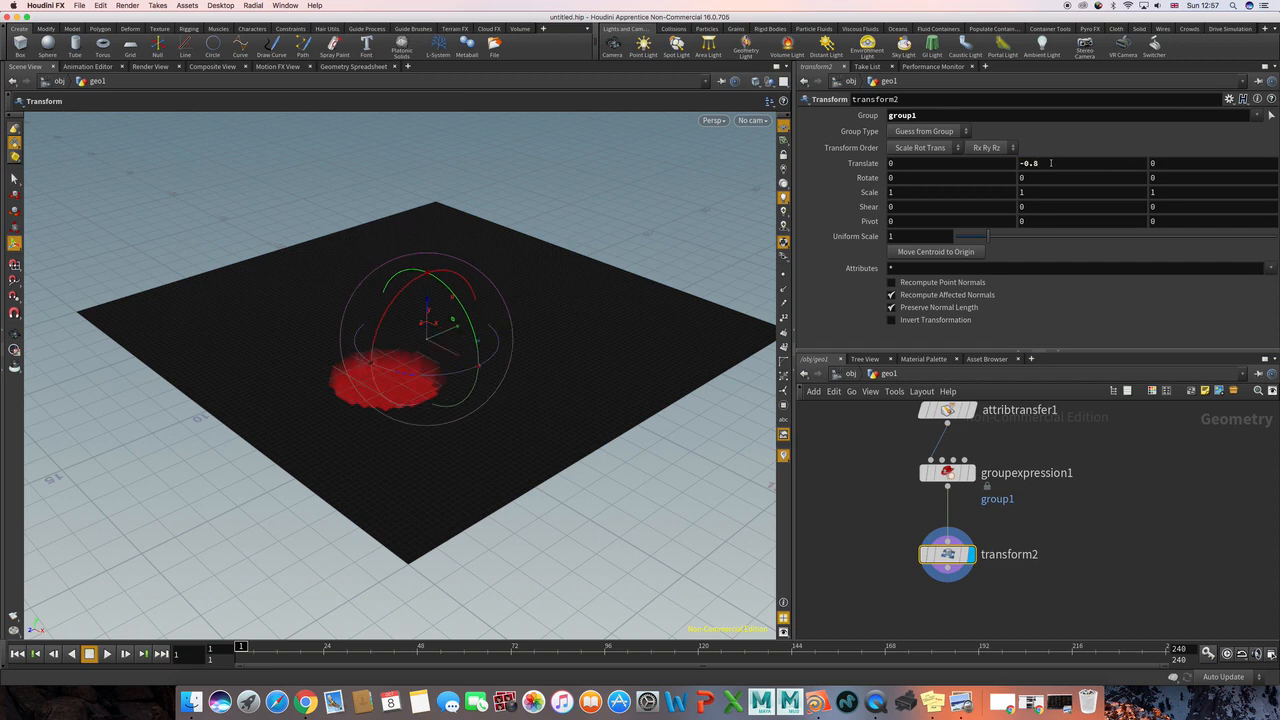
Step: Set the transform2 node's Y translation to -1
double_click(1059, 163)
text(-1)
key(Return)
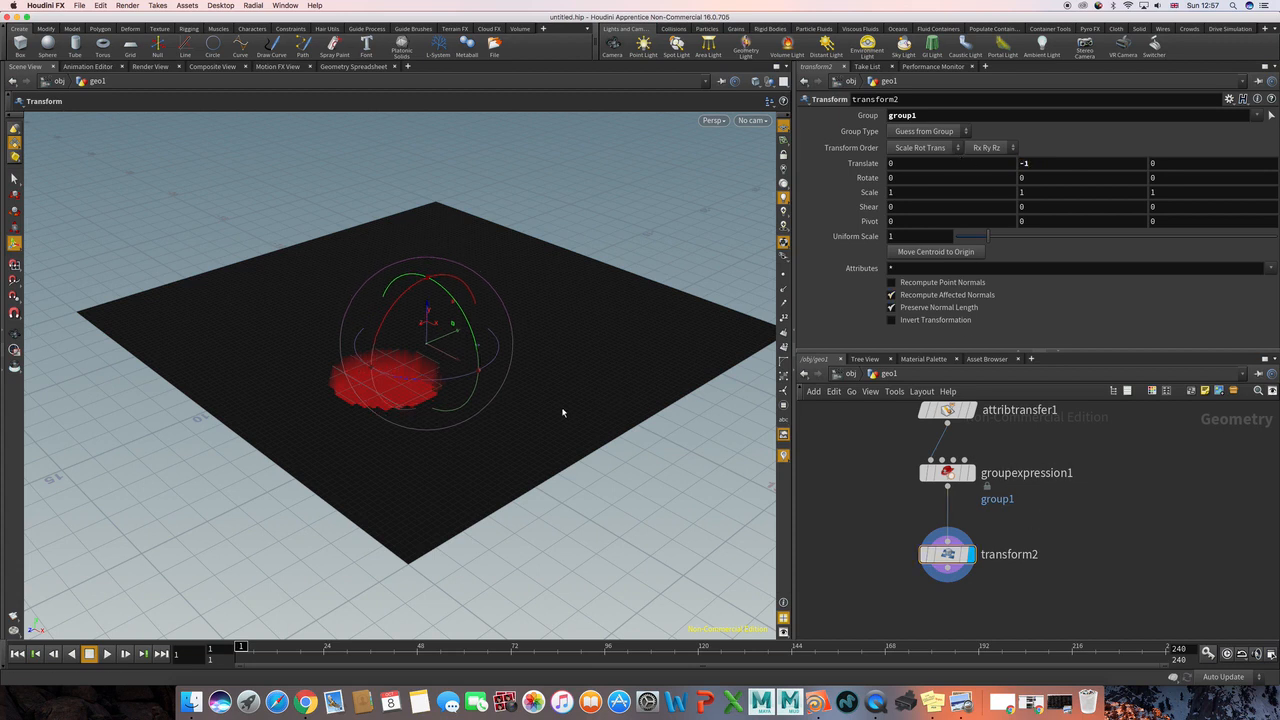
key(Escape)
drag(540, 397, 507, 409)
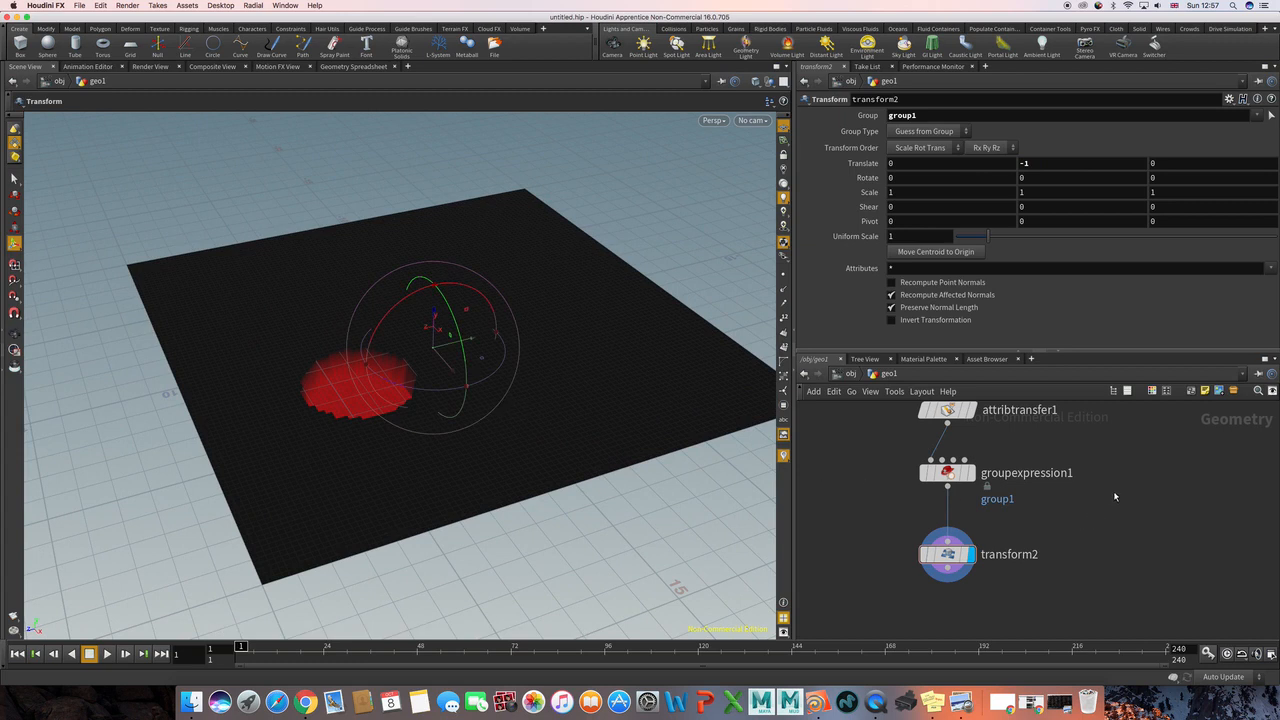
middle_drag(1107, 501, 1058, 587)
middle_drag(1128, 458, 1120, 525)
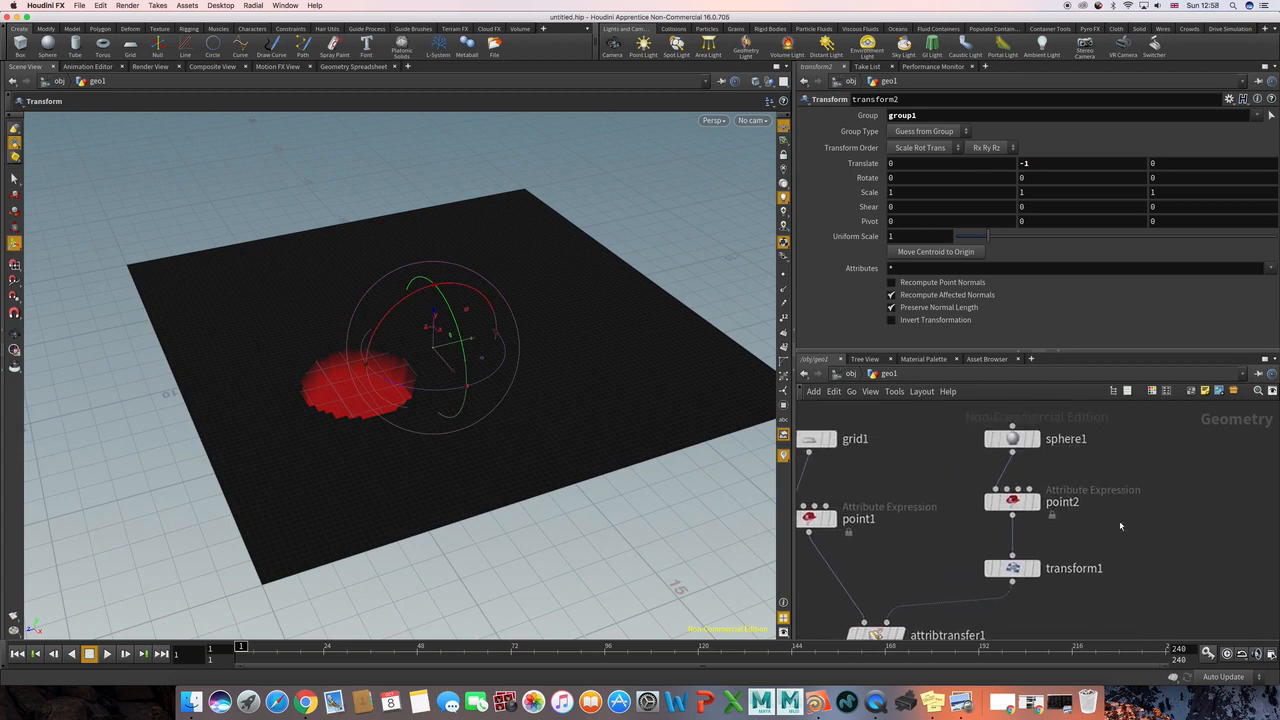
Step: Move the sphere across the grid with the transform1 node to about 2.27 in X and 0.61 in Z
click(1012, 568)
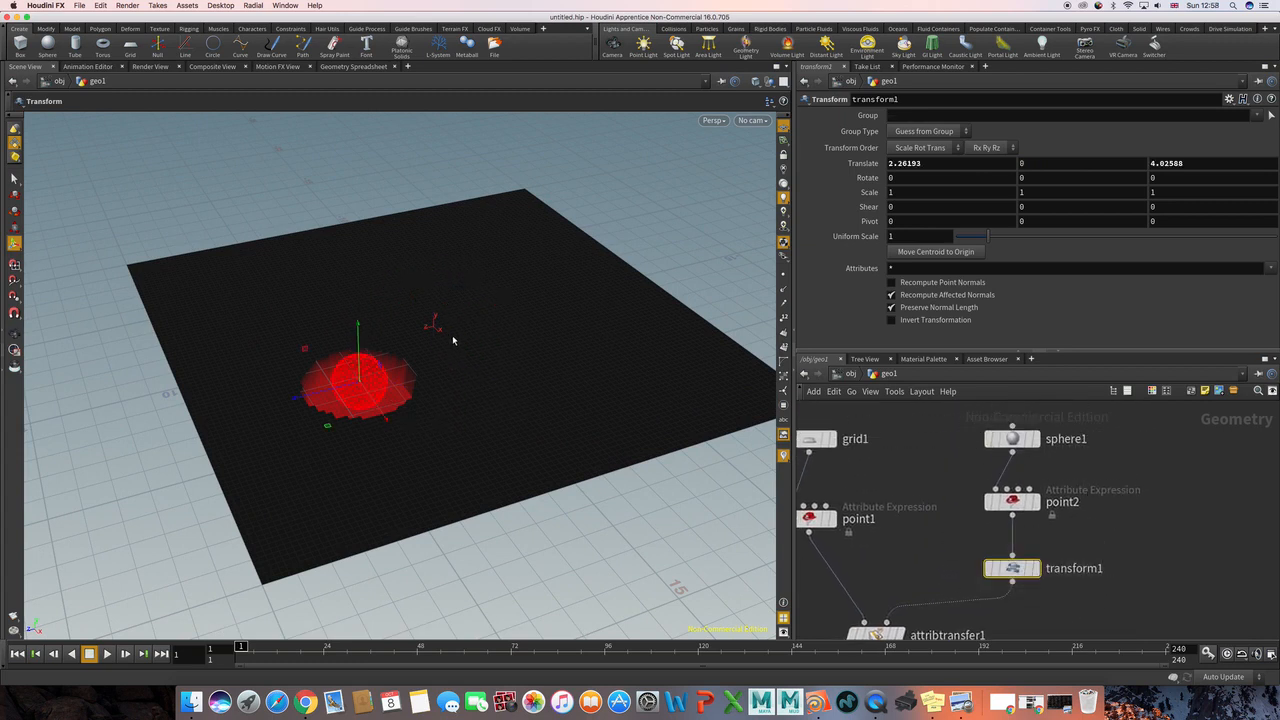
drag(331, 429, 443, 384)
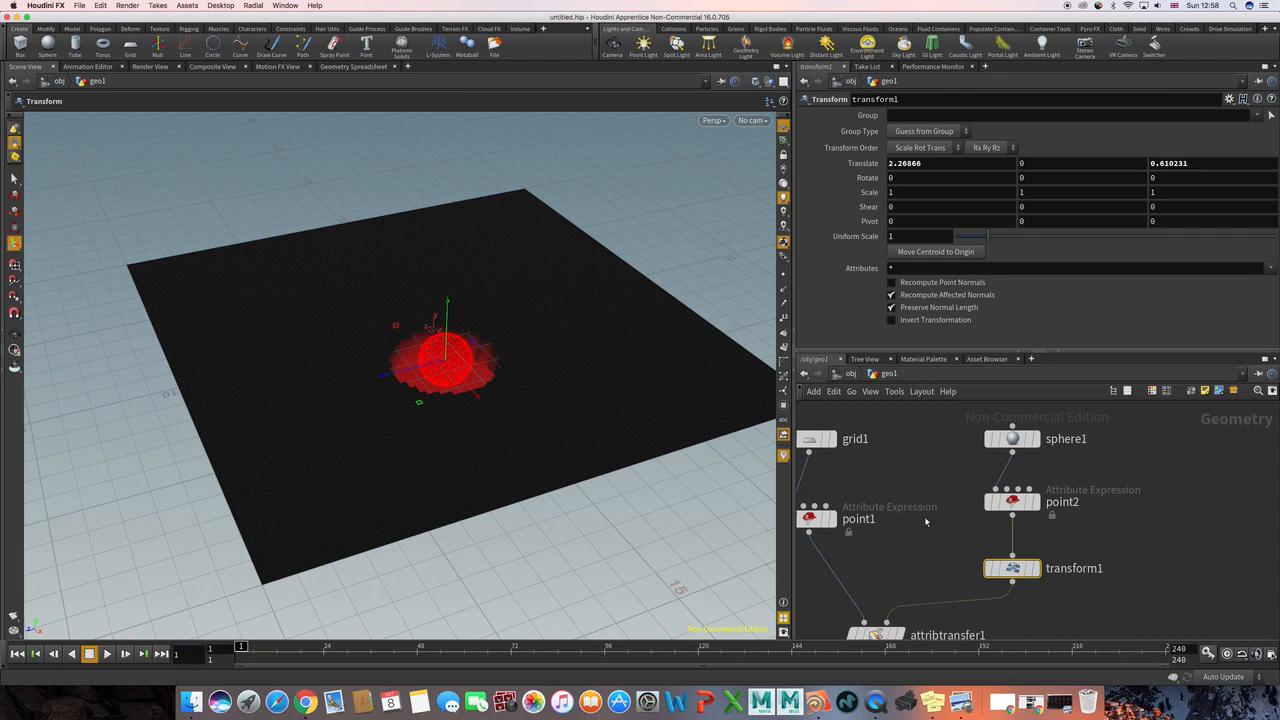
middle_drag(907, 596, 945, 403)
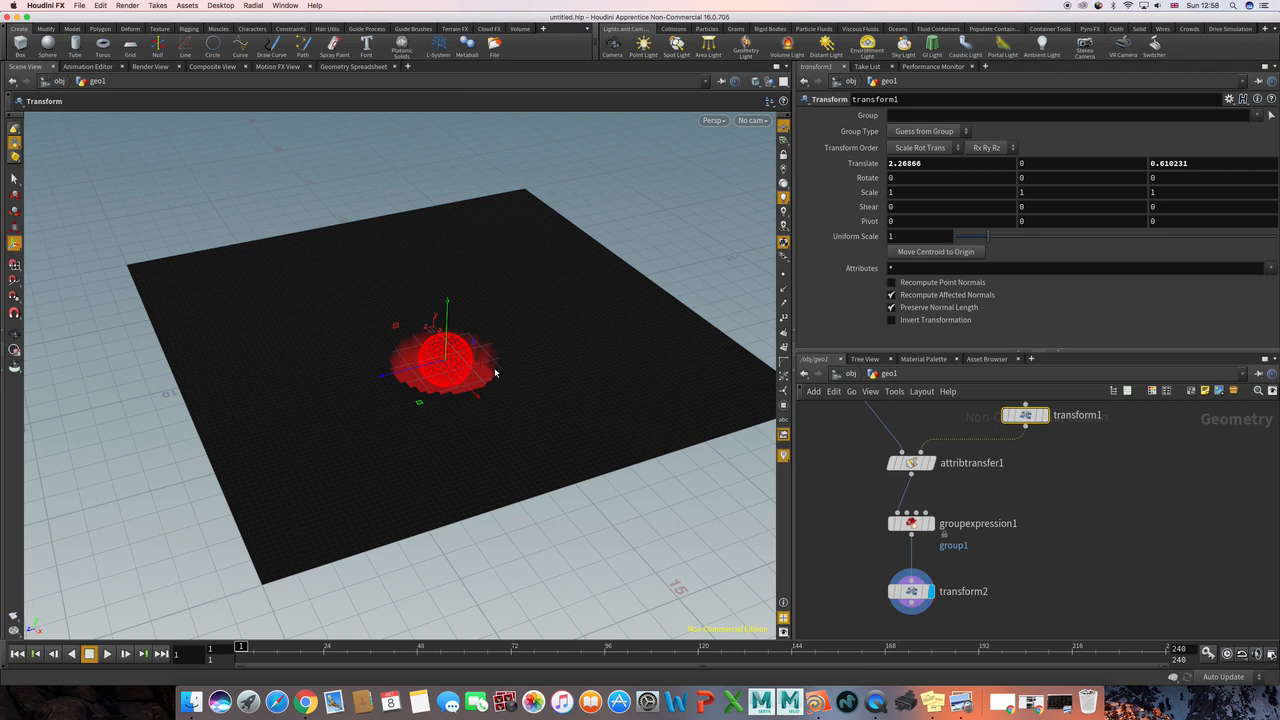
click(852, 535)
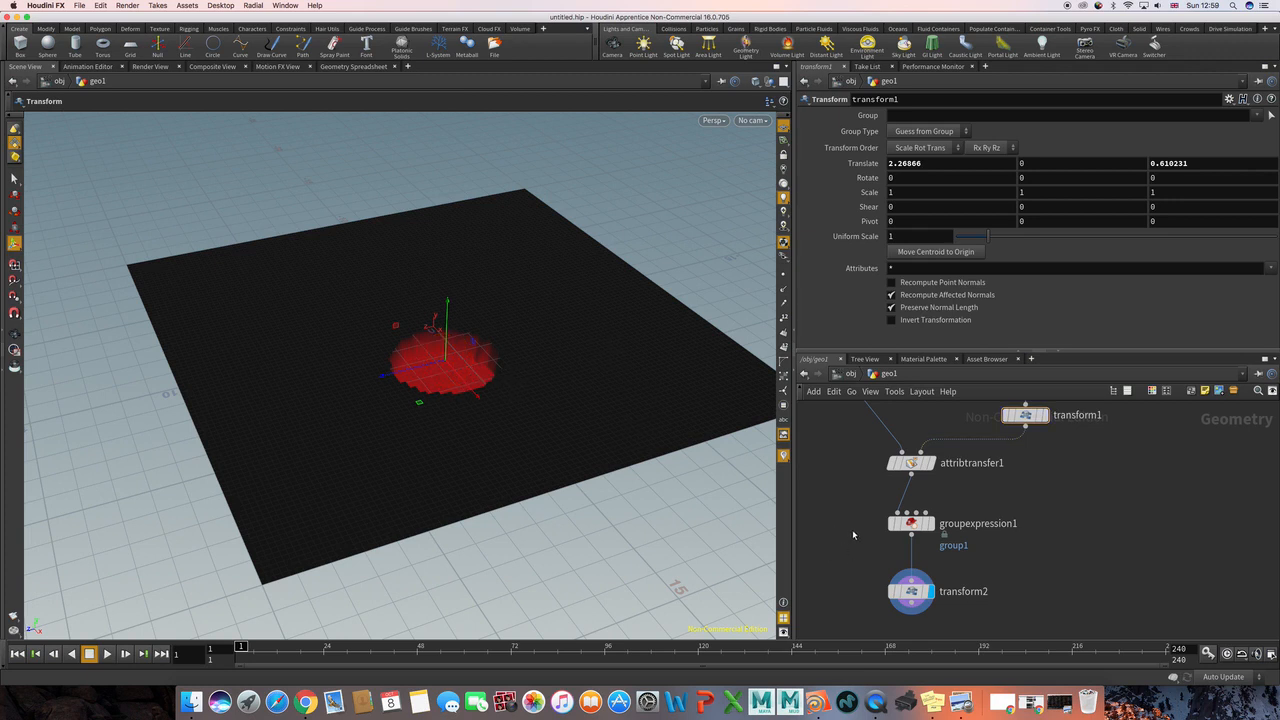
Step: Review the node network and compare the colour expression settings of the point1 and point2 nodes
scroll(900, 509, down, 5)
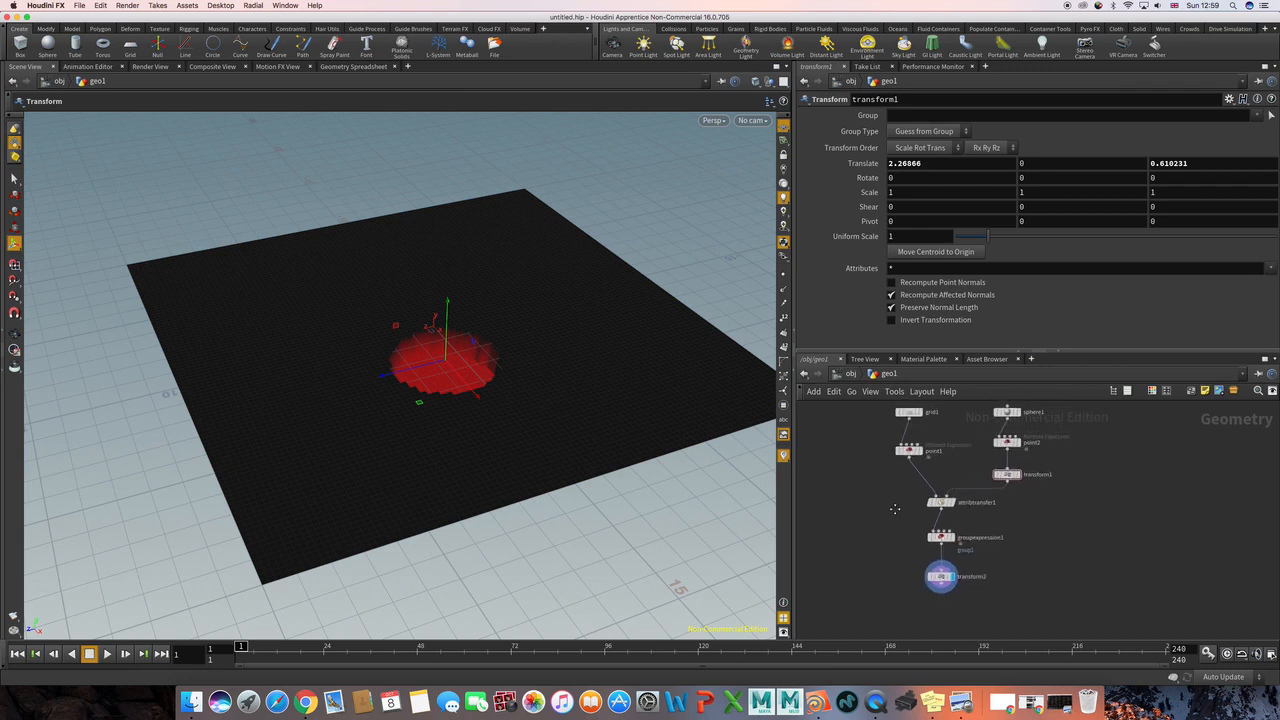
scroll(890, 508, up, 3)
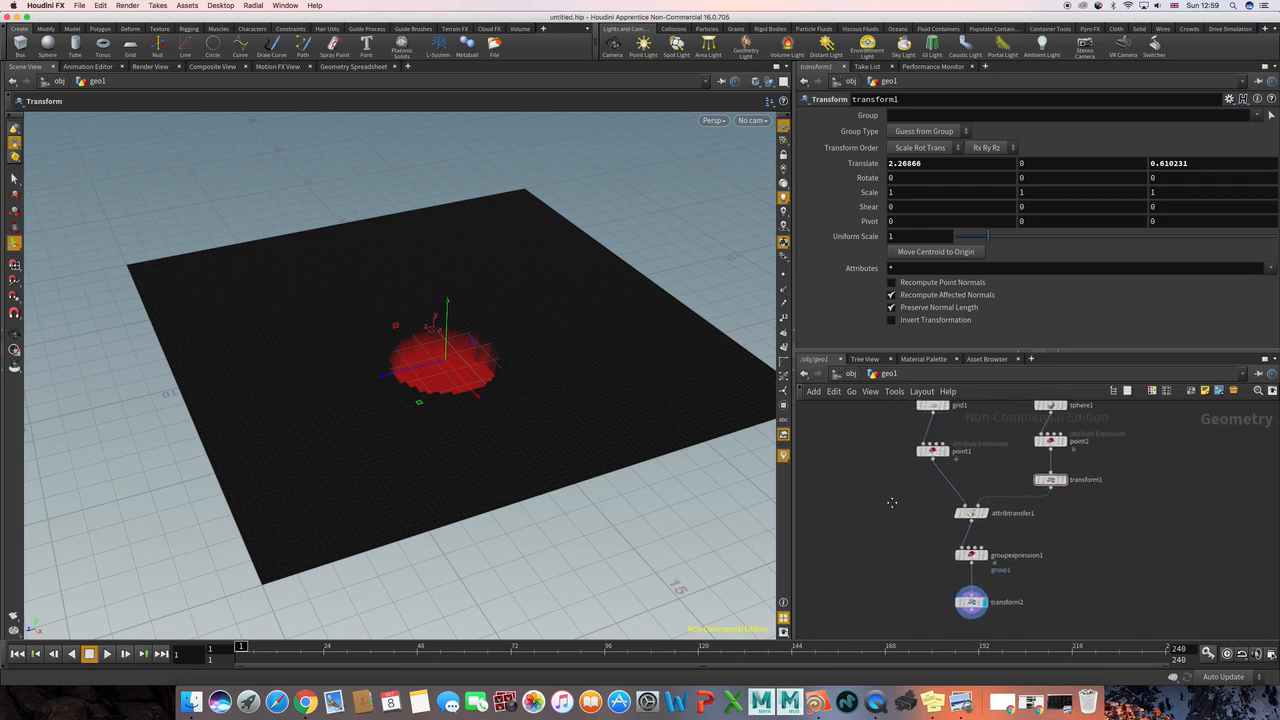
scroll(900, 510, down, 1)
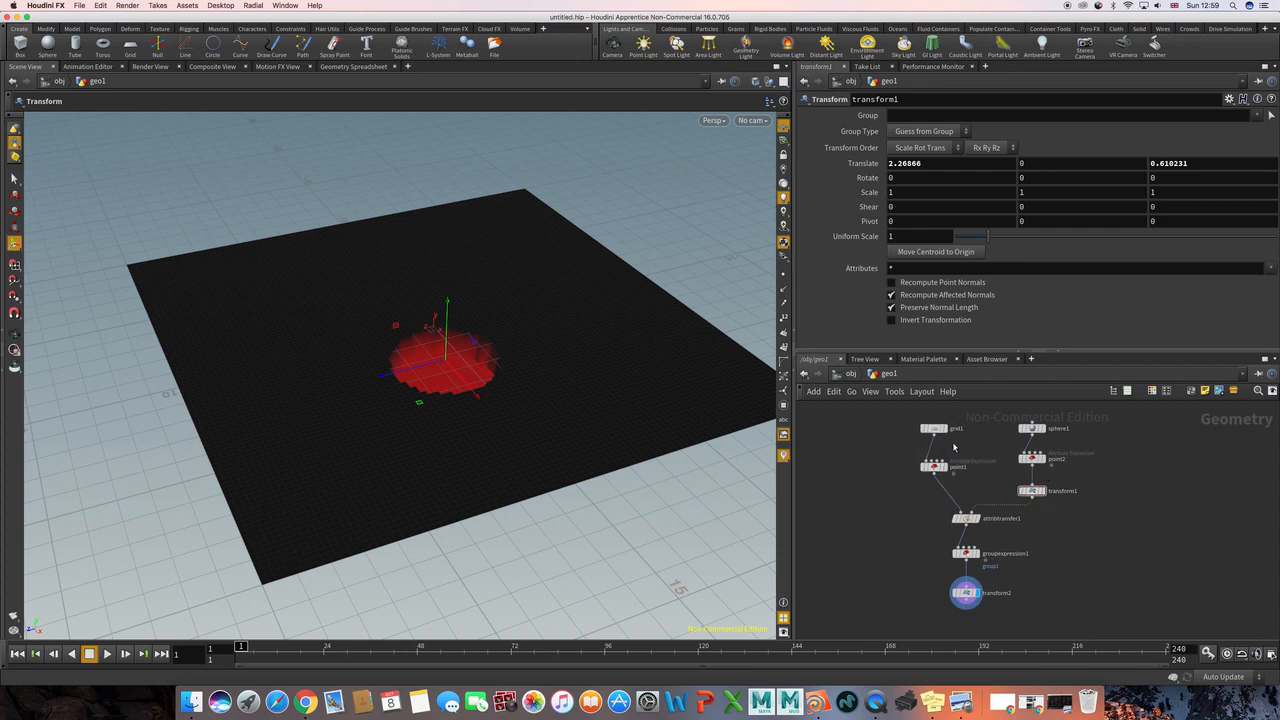
click(938, 467)
click(1033, 458)
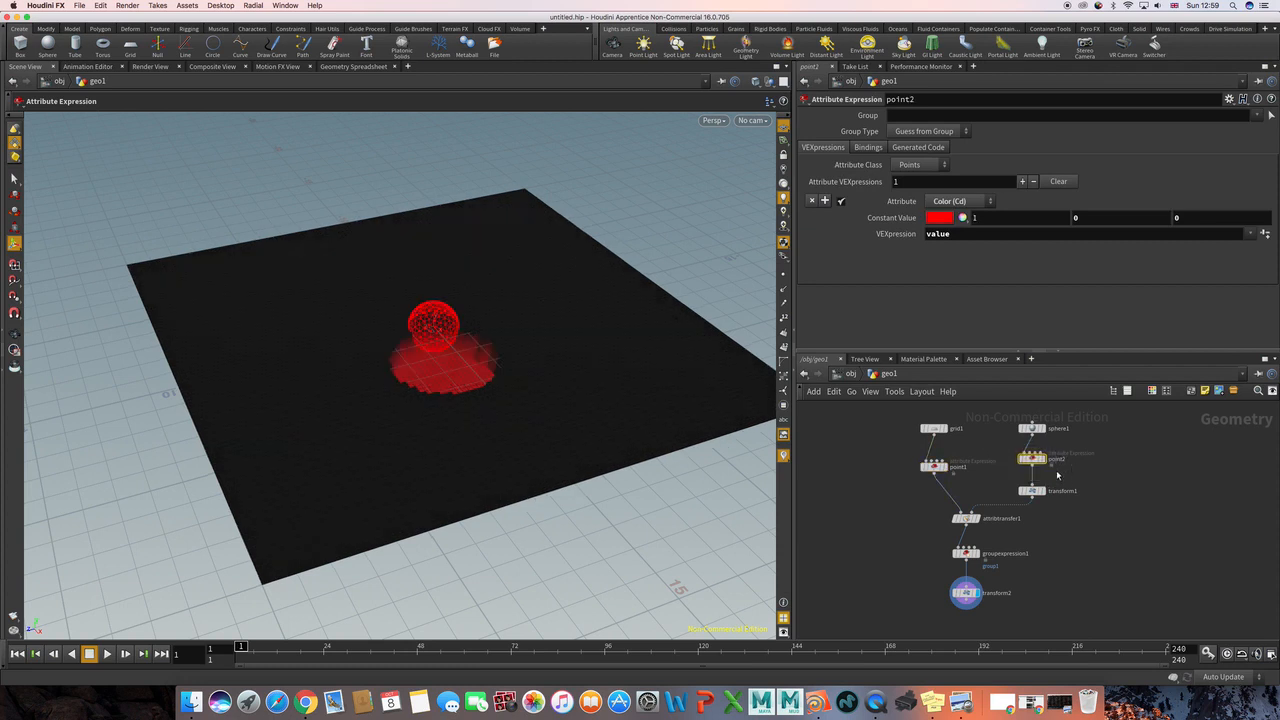
click(932, 466)
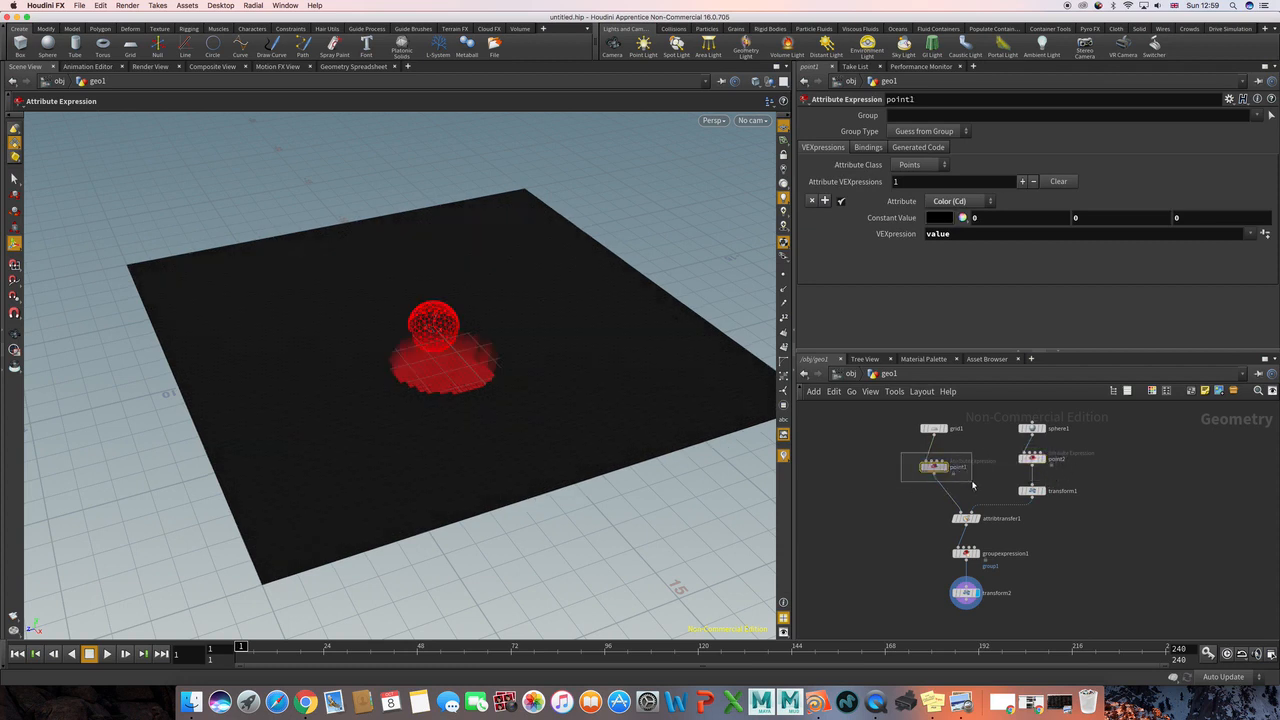
click(1031, 458)
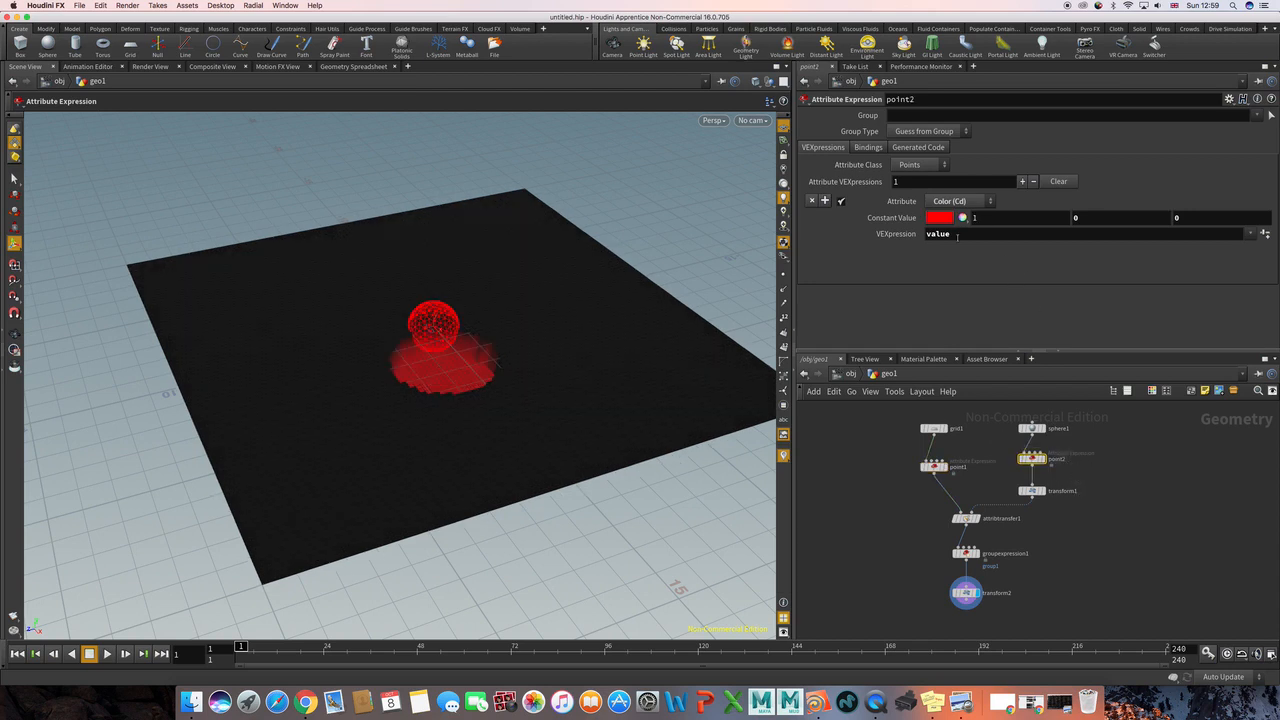
click(1075, 502)
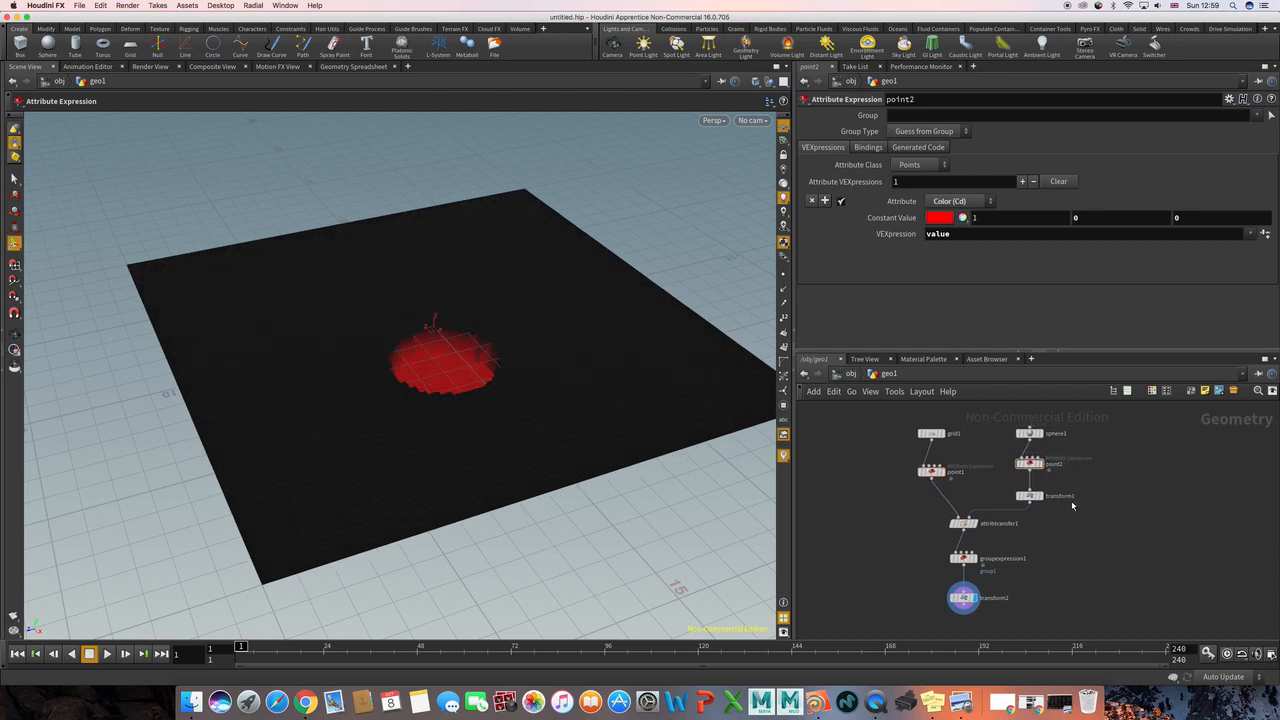
scroll(1075, 508, down, 2)
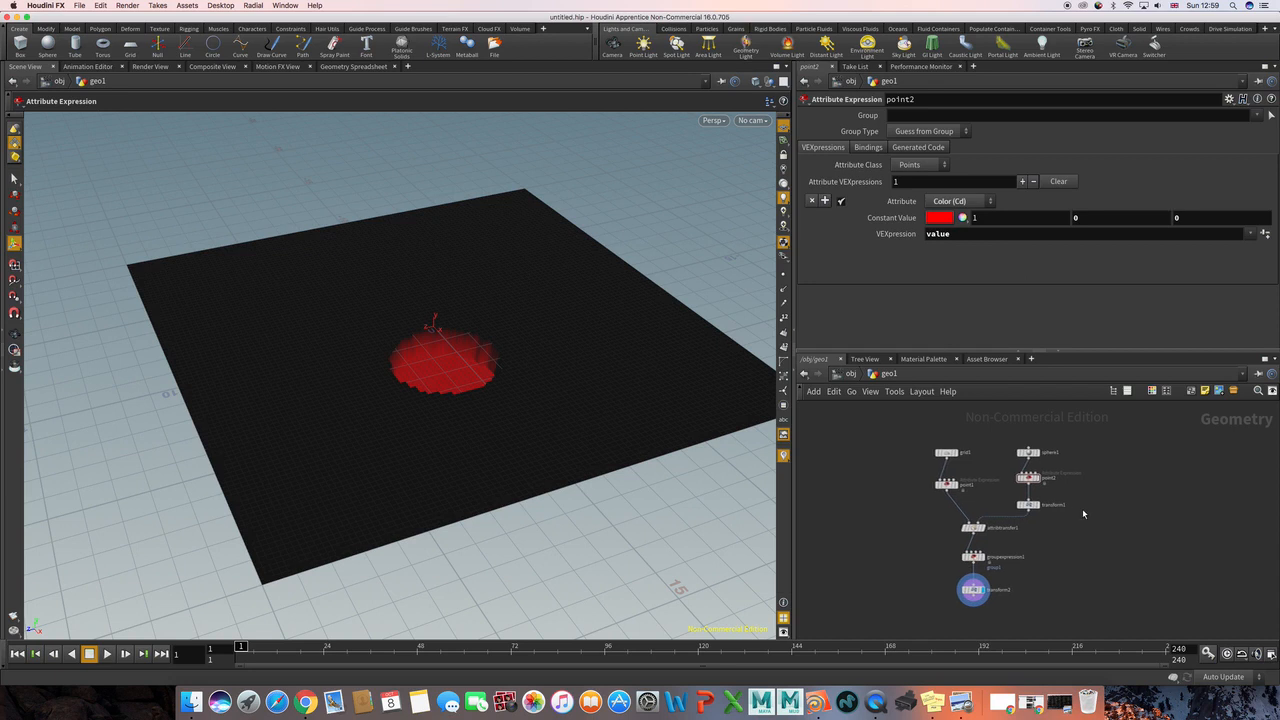